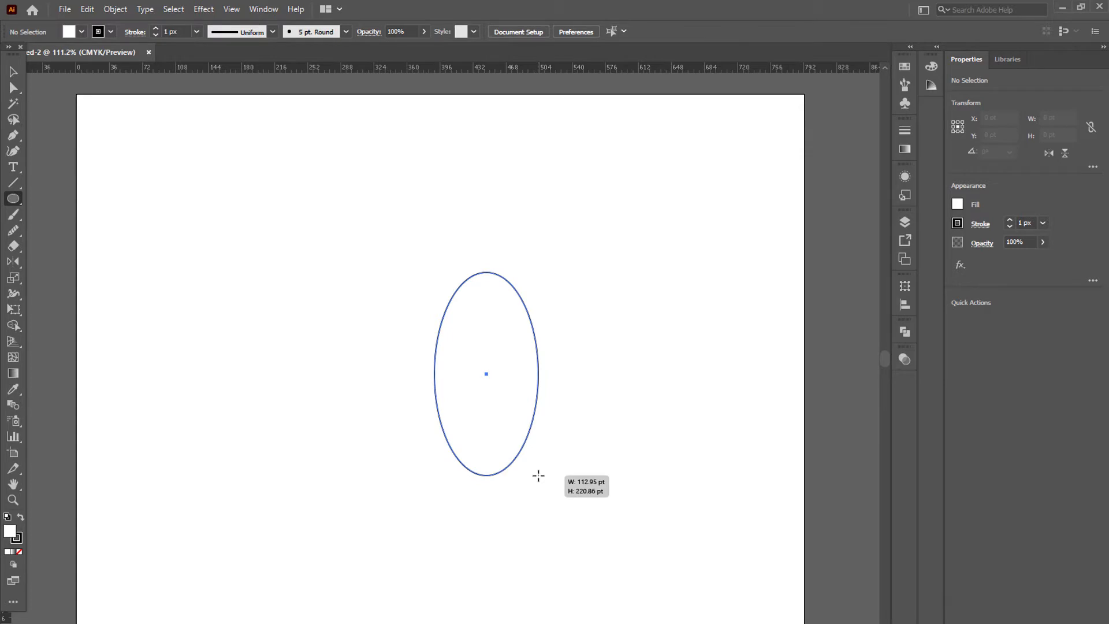
Draw a vertical ellipse about 113 pt wide and 221 pt high near the artboard's centre, and set its width to 115 pt
left_click_drag(538, 476, 537, 475)
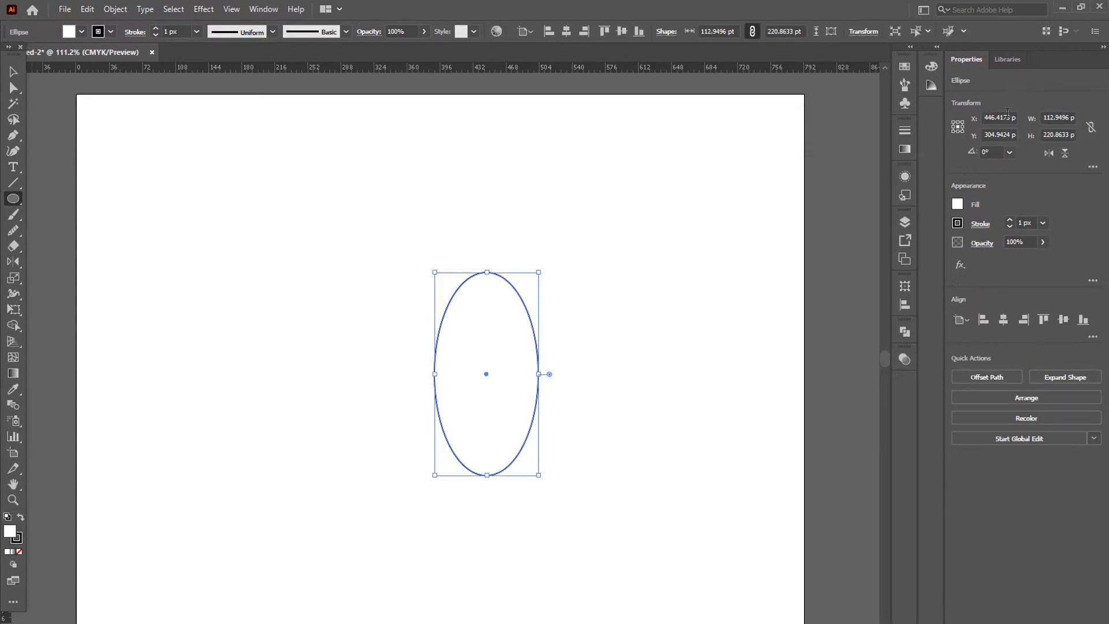
left_click(1072, 117)
type("1")
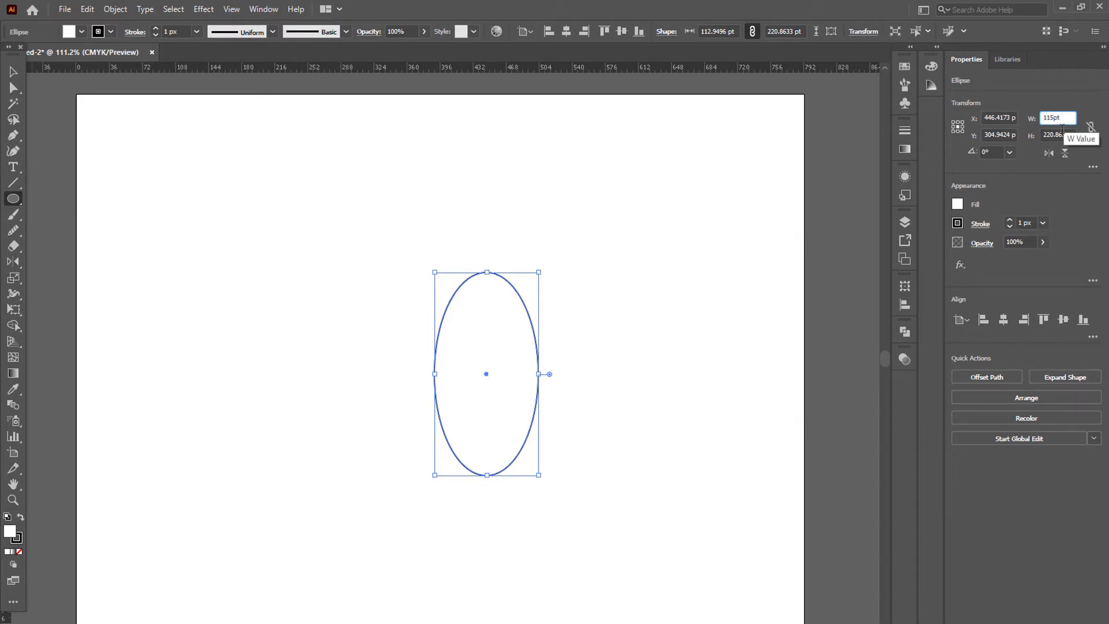
type("15 pt")
left_click(1045, 134)
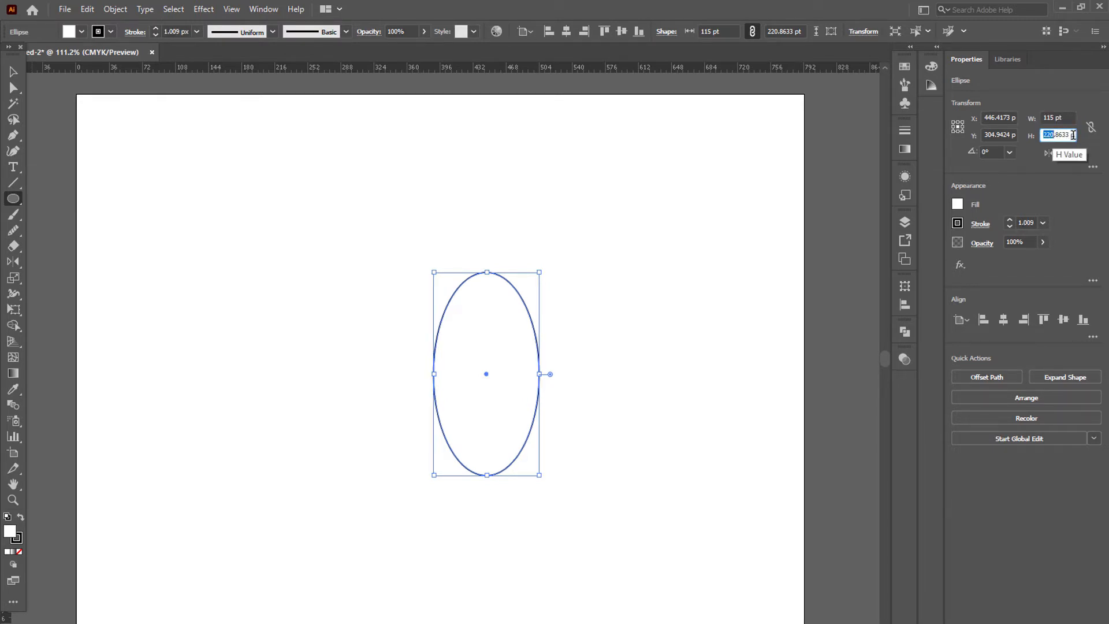
key("Return")
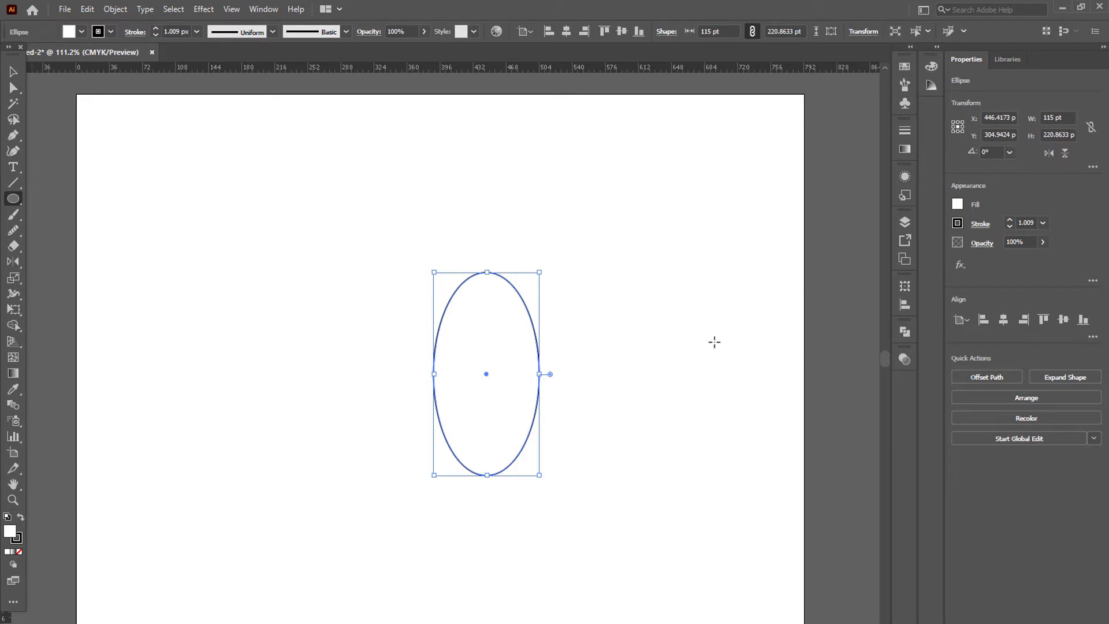
Remove the ellipse's stroke, fill it with black, and reposition it slightly on the artboard
left_click(13, 71)
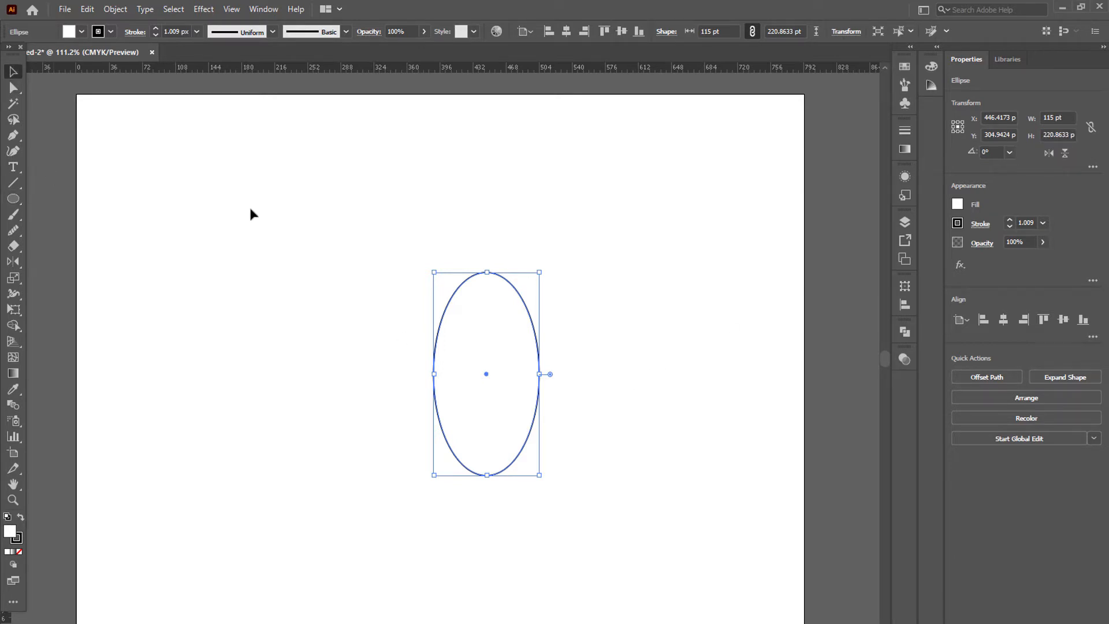
left_click(250, 213)
left_click_drag(436, 359, 416, 354)
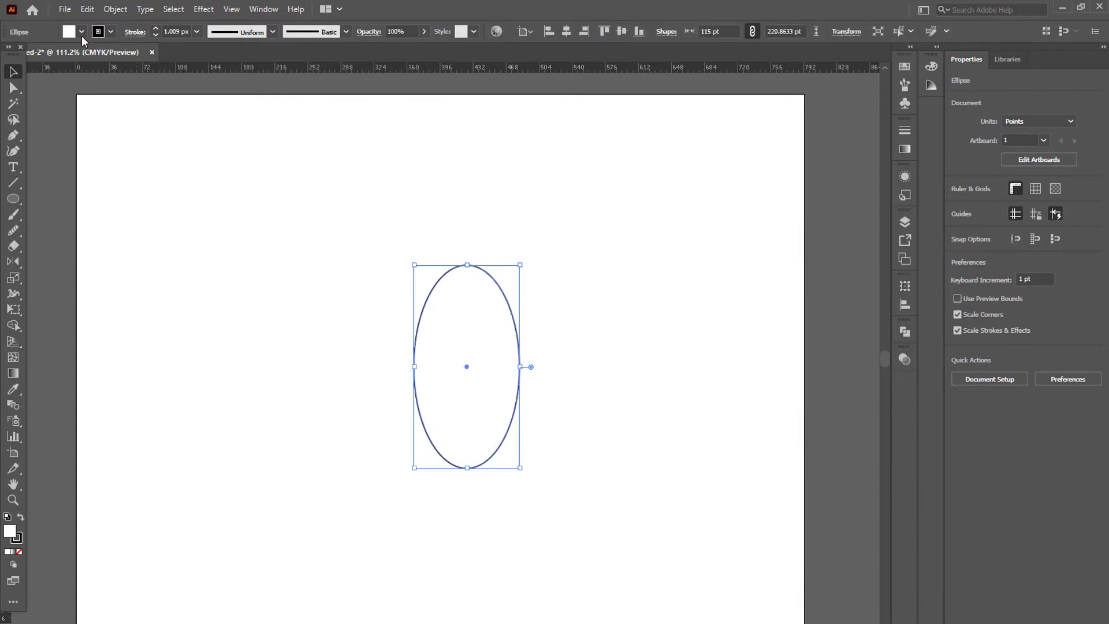
left_click(19, 551)
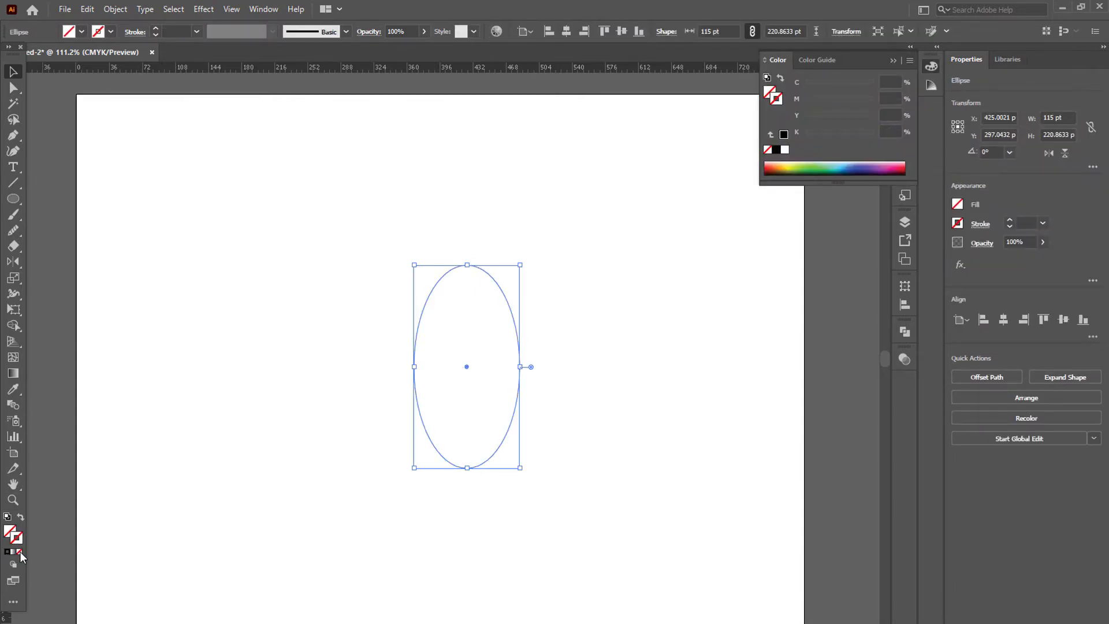
left_click(81, 33)
left_click(36, 56)
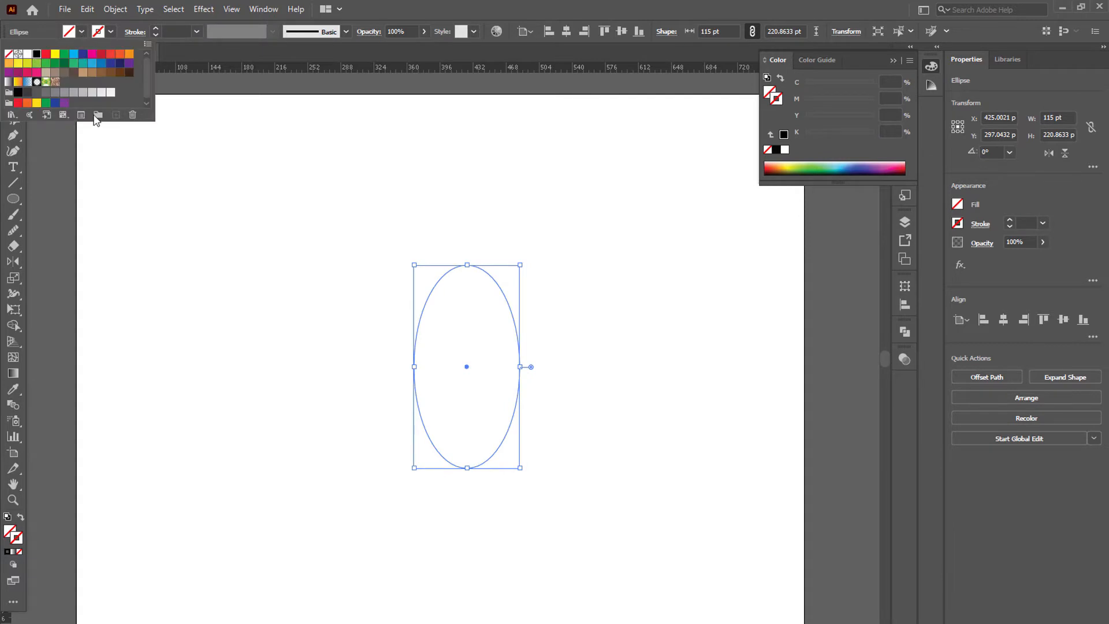
left_click(325, 247)
left_click_drag(511, 415, 560, 420)
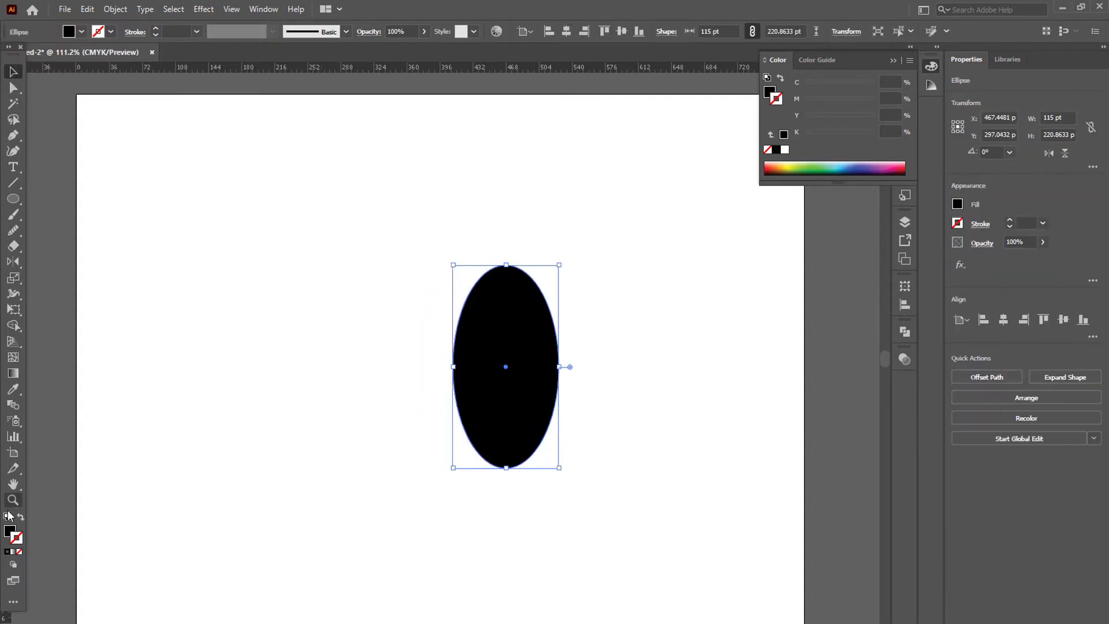
Duplicate the black ellipse horizontally so that the two copies partly overlap side by side
key("z")
left_click(530, 401)
left_click(396, 310)
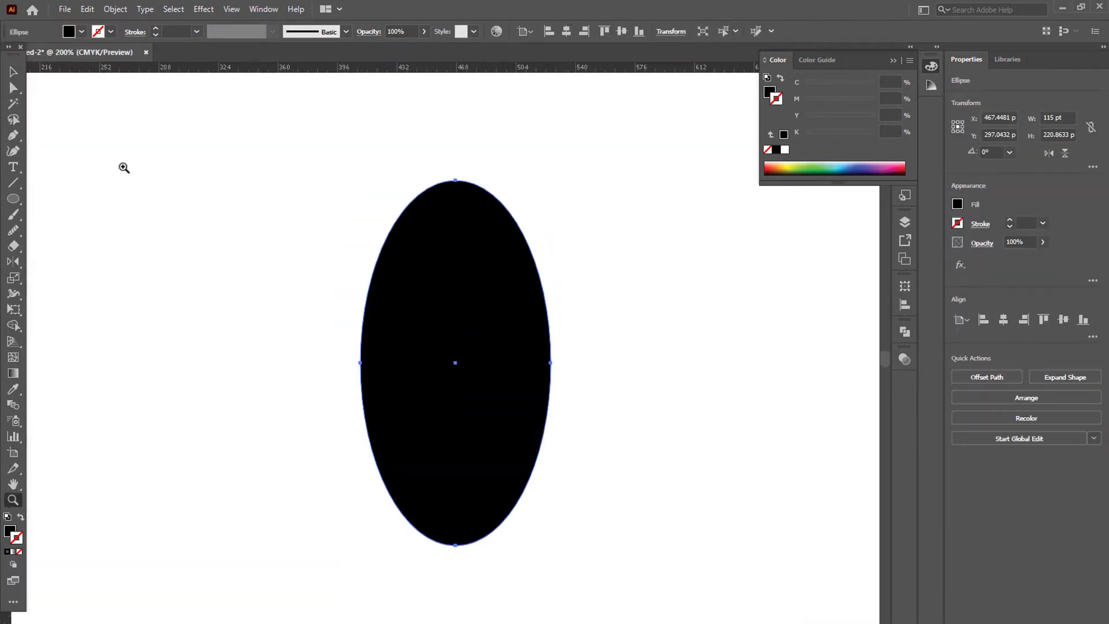
left_click(7, 72)
left_click(311, 281)
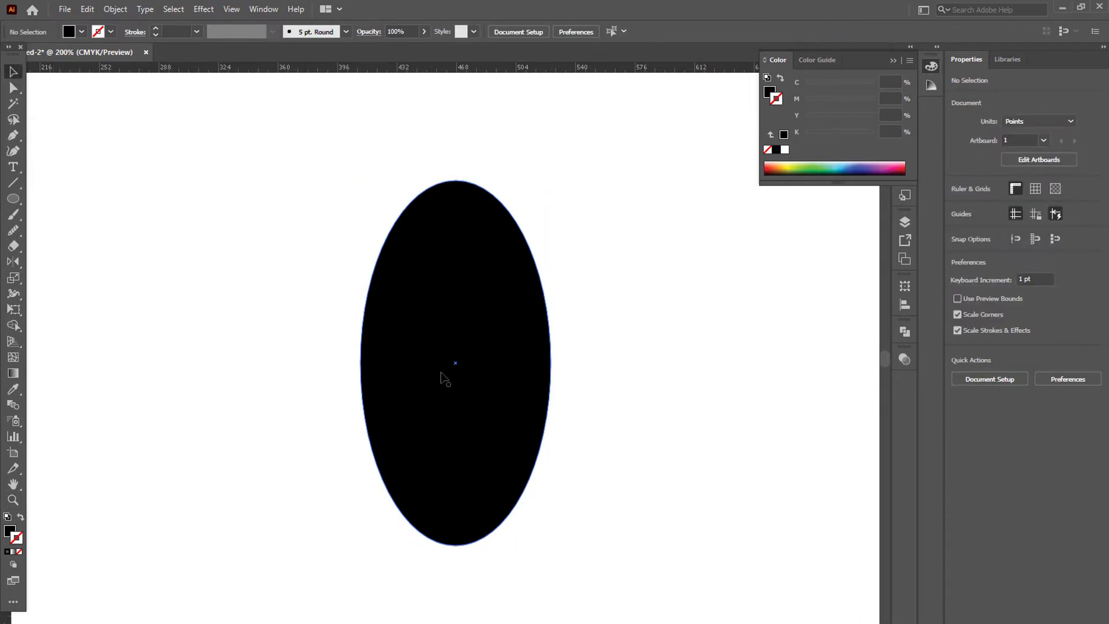
key("alt")
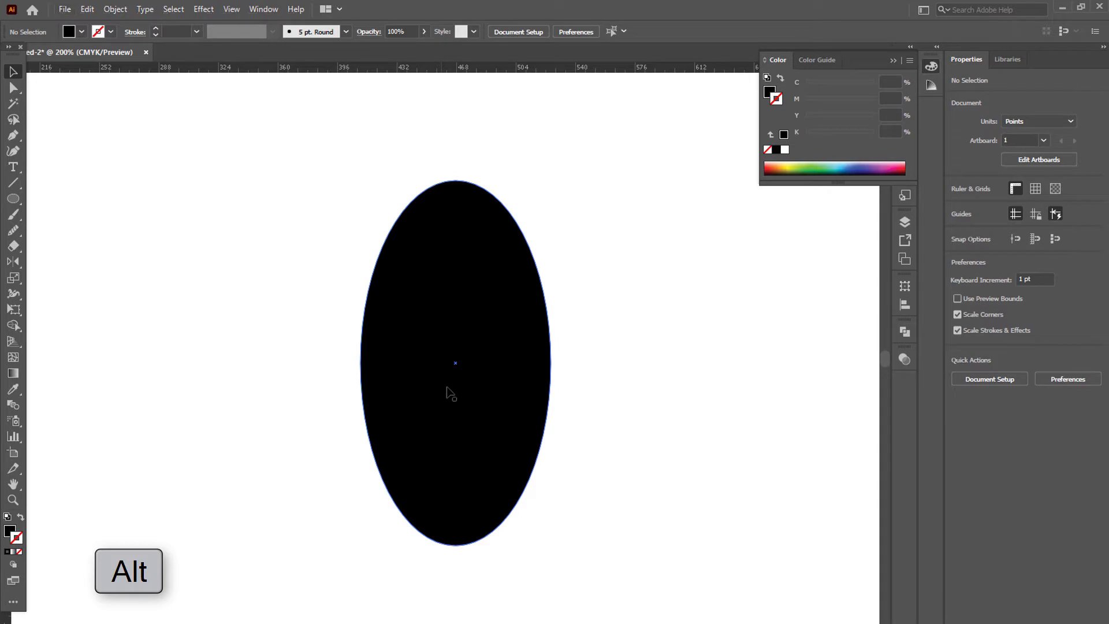
left_click_drag(447, 387, 492, 391)
left_click(267, 378)
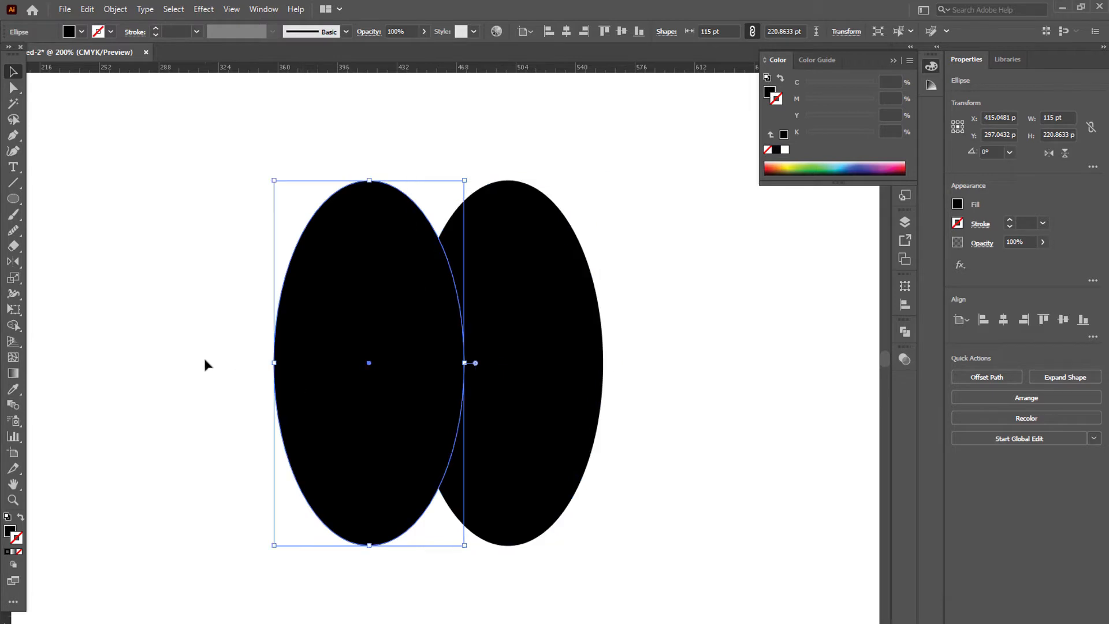
left_click(204, 357)
Nudge the left ellipse to the right until the overlapping pair spans 164 pt in width
left_click(348, 393)
key("Right")
key("Right")
key("Right")
key("Right")
key("Right")
key("Right")
key("Right")
key("Right")
key("Right")
key("Right")
key("Right")
key("Right")
key("Right")
key("Right")
key("Right")
key("Right")
key("Right")
key("Right")
key("Right")
key("Right")
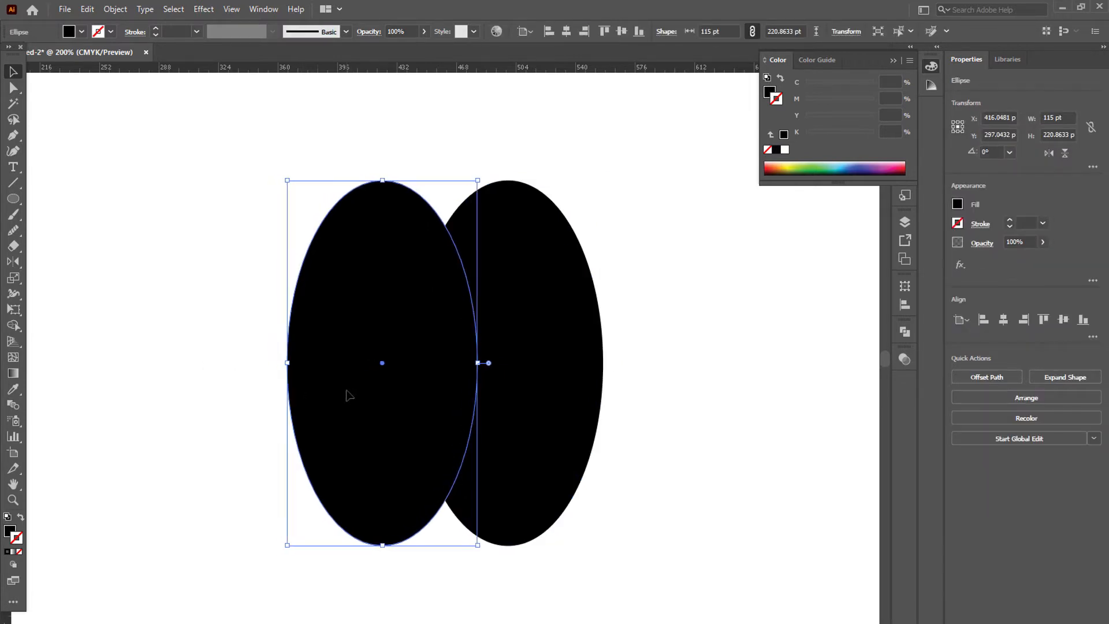
key("Right")
key("Right")
key("Right")
key("Right")
key("Right")
key("Right")
key("Right")
key("Right")
key("Right")
key("Right")
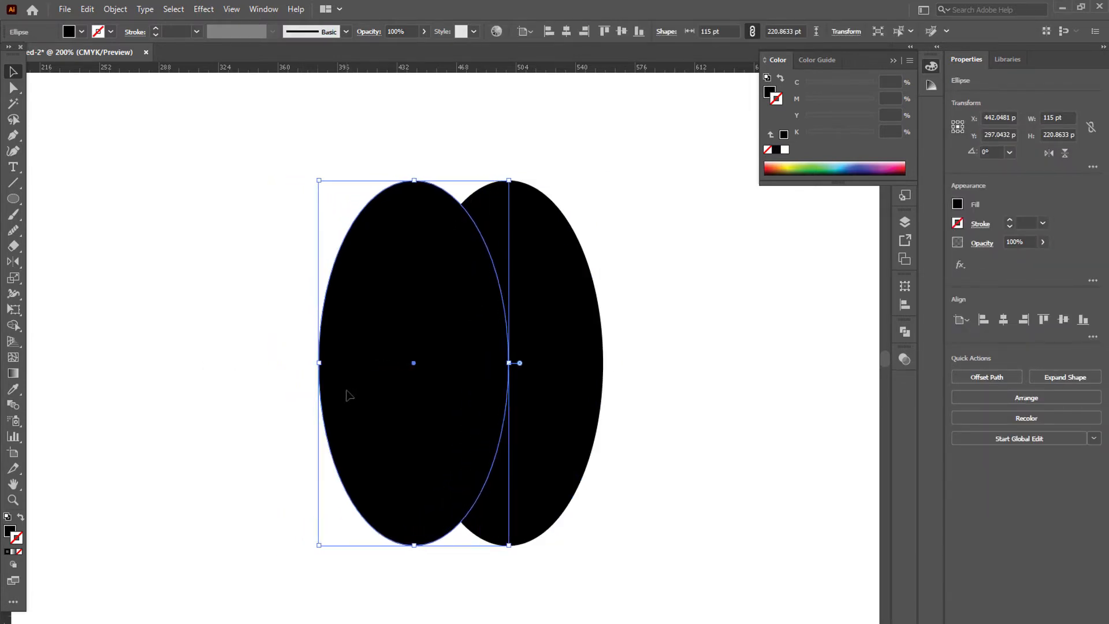
key("Right")
key("Right")
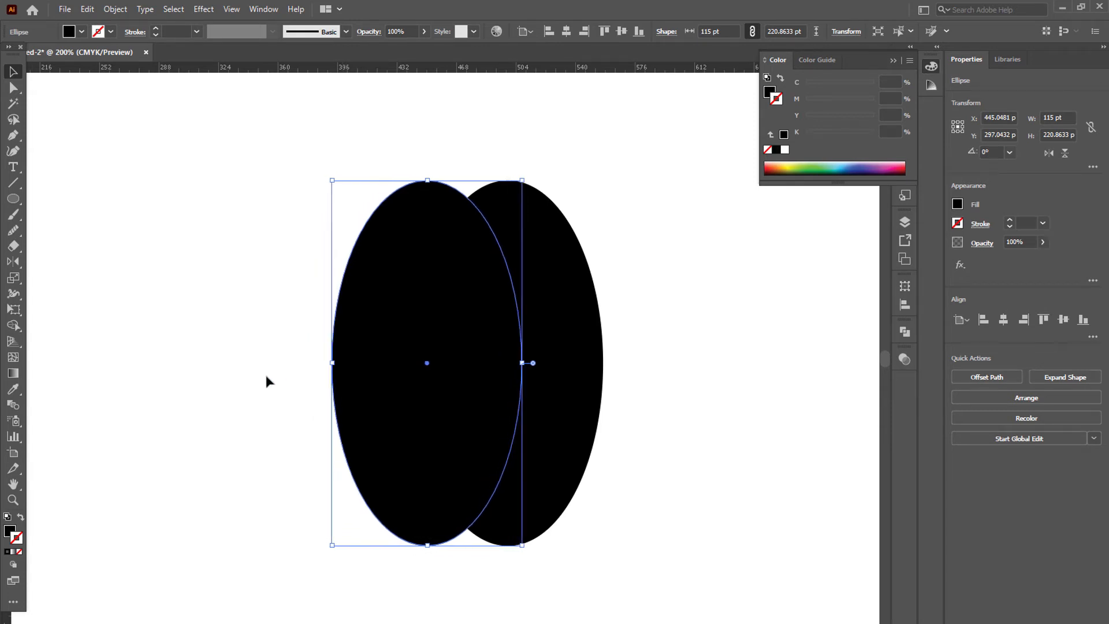
left_click(264, 372)
key("ctrl+a")
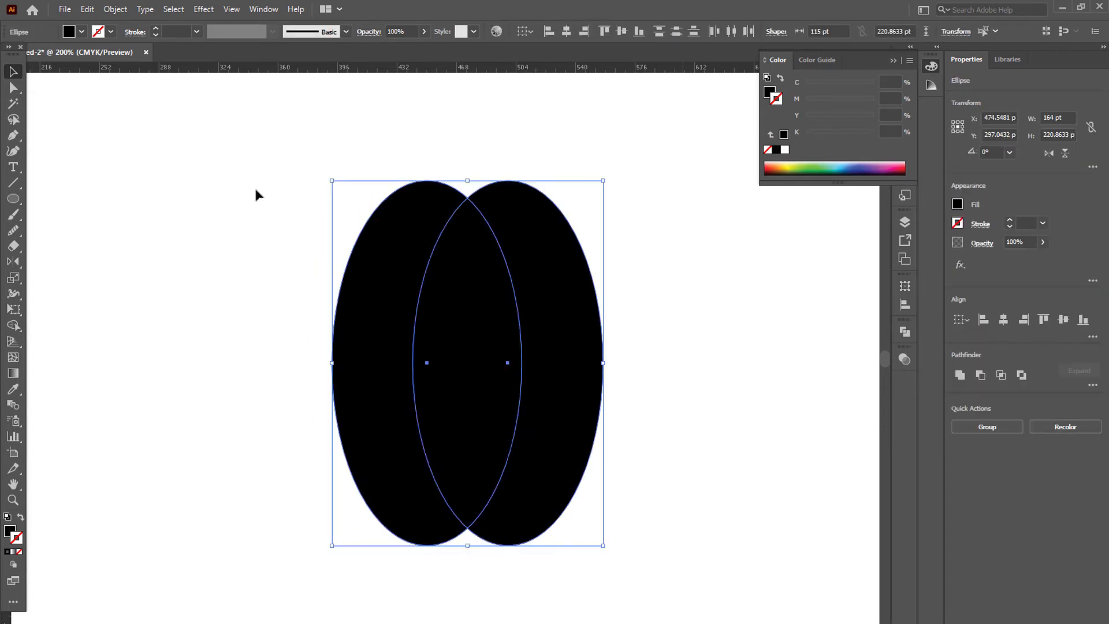
left_click(256, 192)
Draw a closed four-point shape with the Pen tool, bridging the notches between the top and bottom crests of both ellipses
left_click(13, 500)
left_click_drag(475, 193, 555, 271)
key("v")
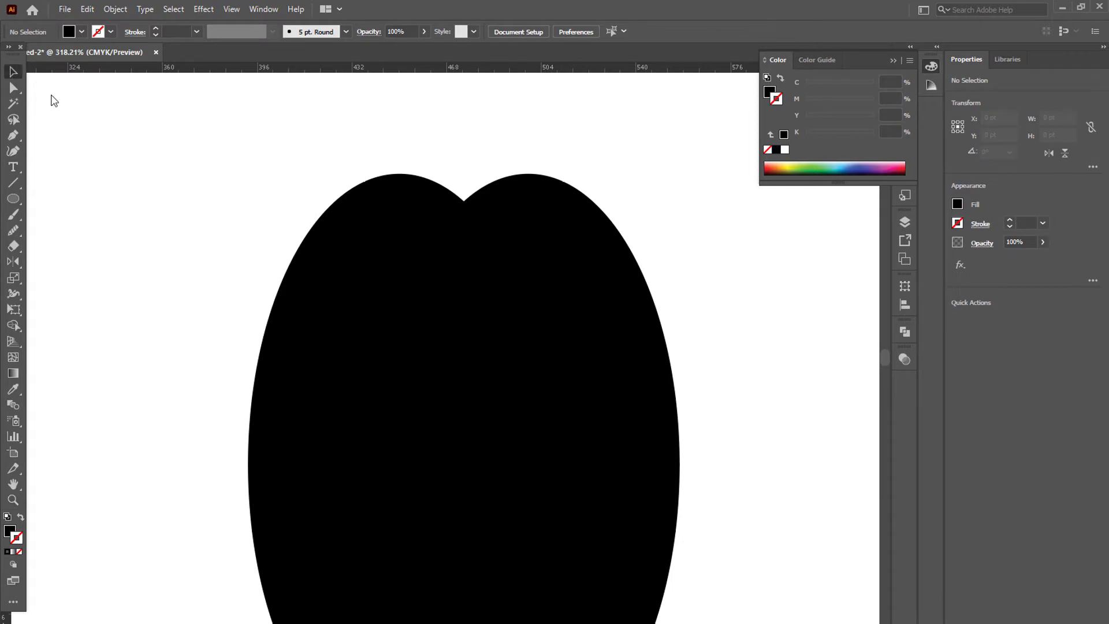
key("p")
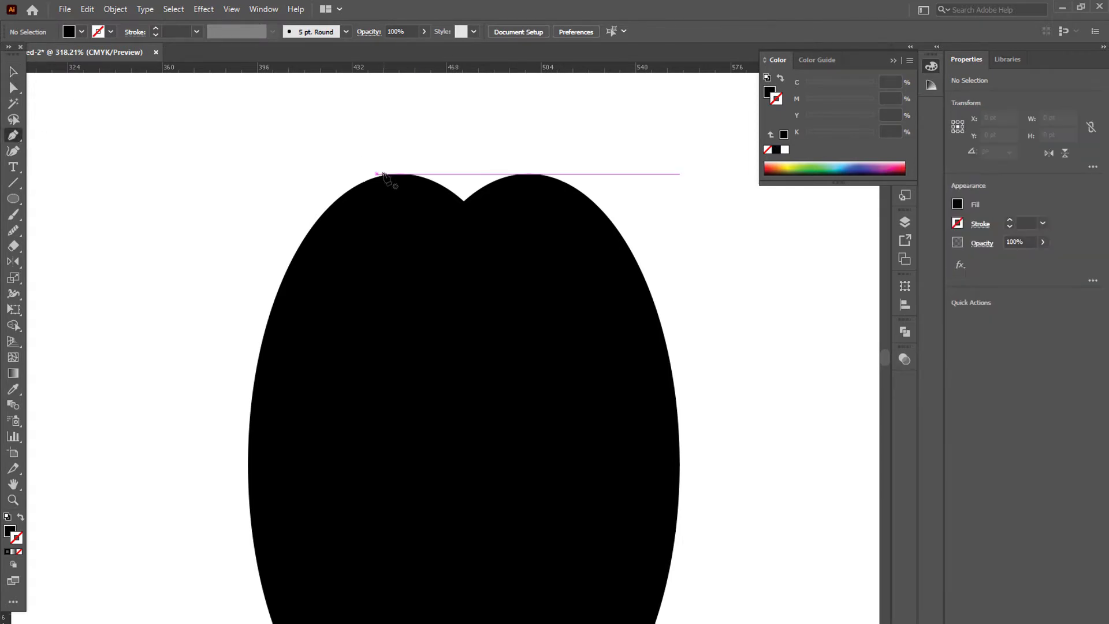
left_click(386, 174)
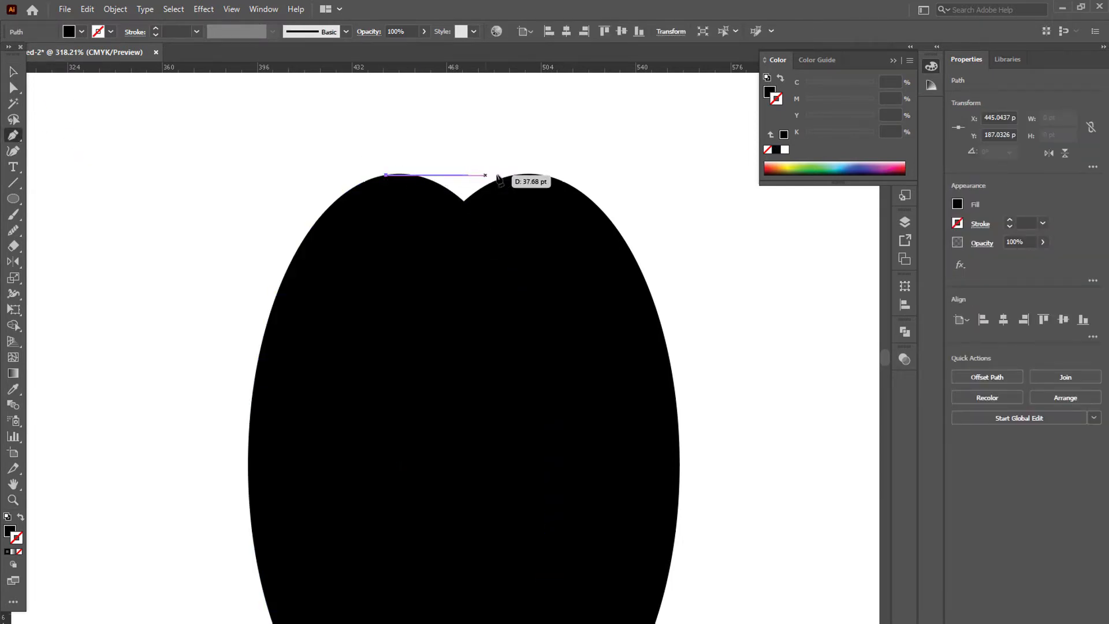
left_click(533, 174)
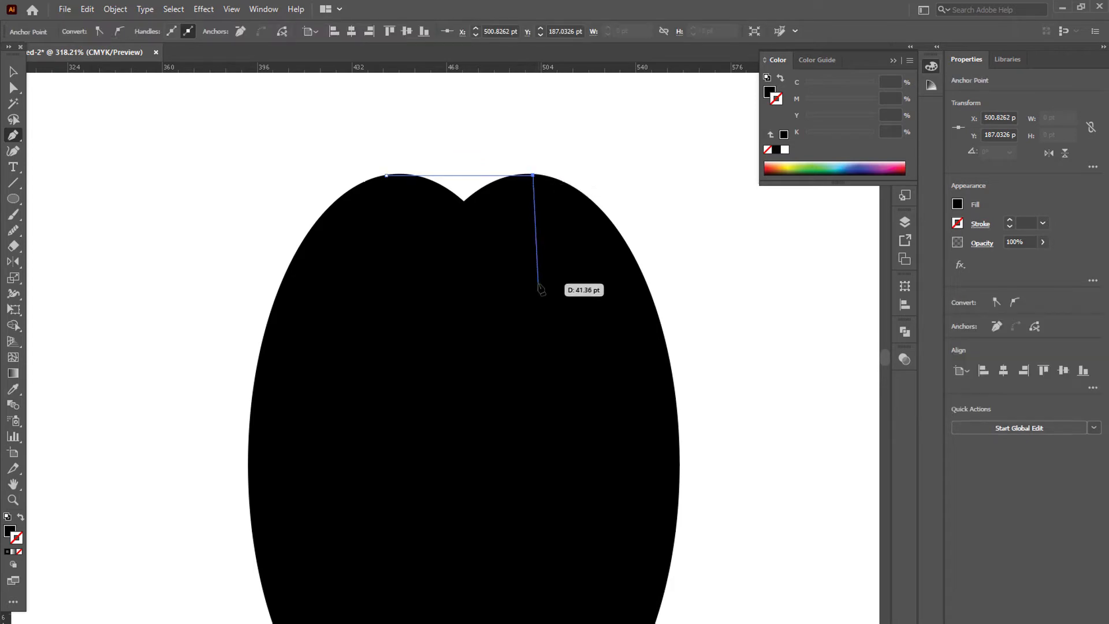
scroll(541, 289, "down", 5)
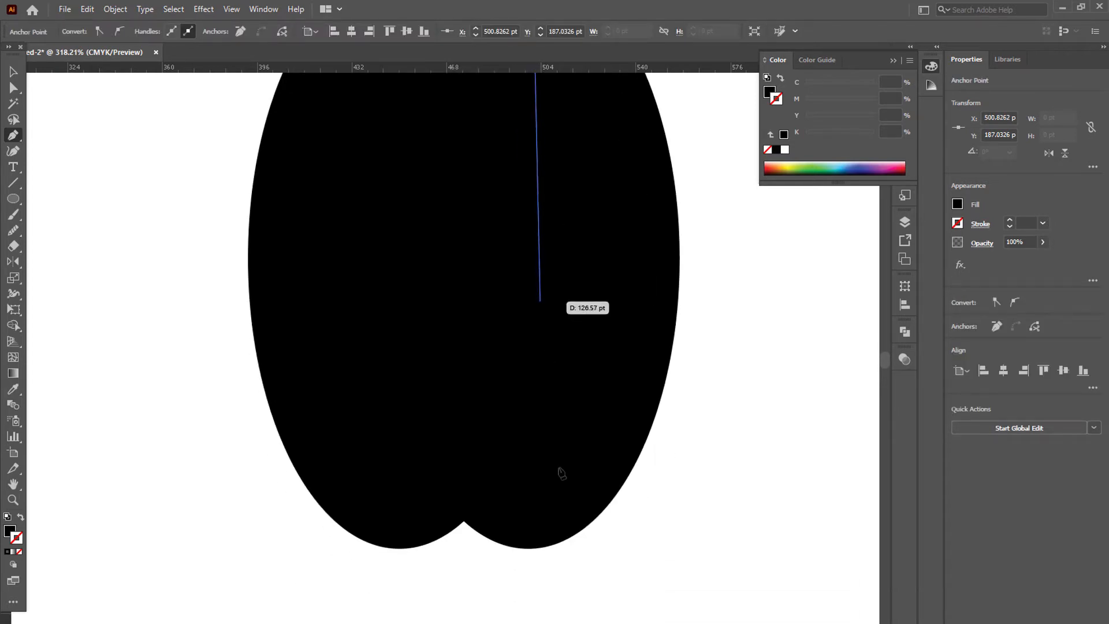
left_click(533, 547)
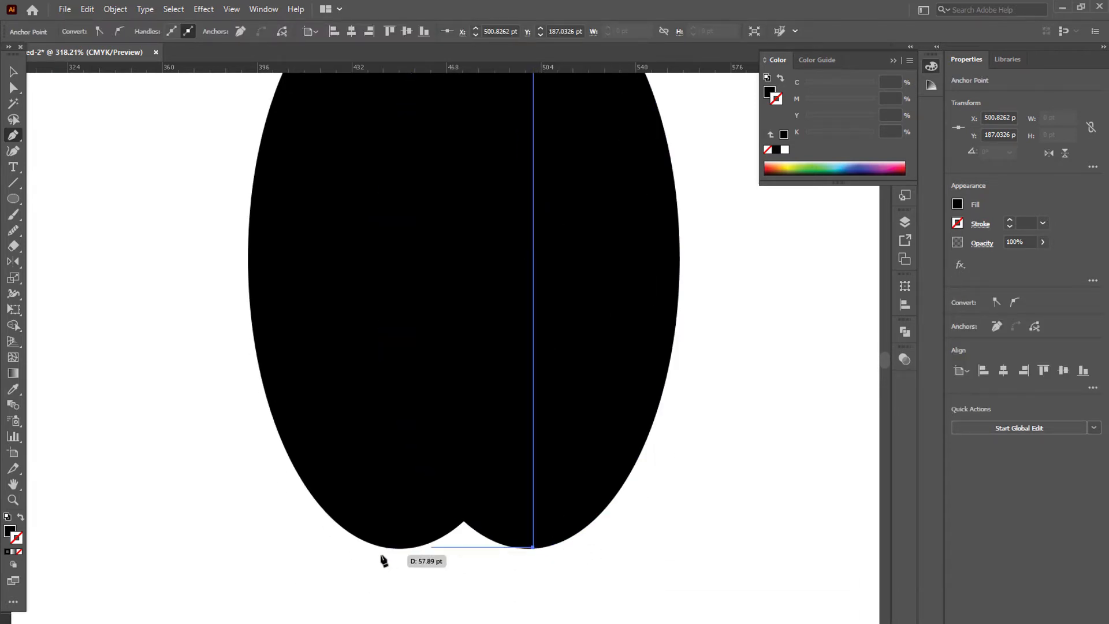
left_click(400, 549)
scroll(400, 552, "up", 2)
left_click(386, 80)
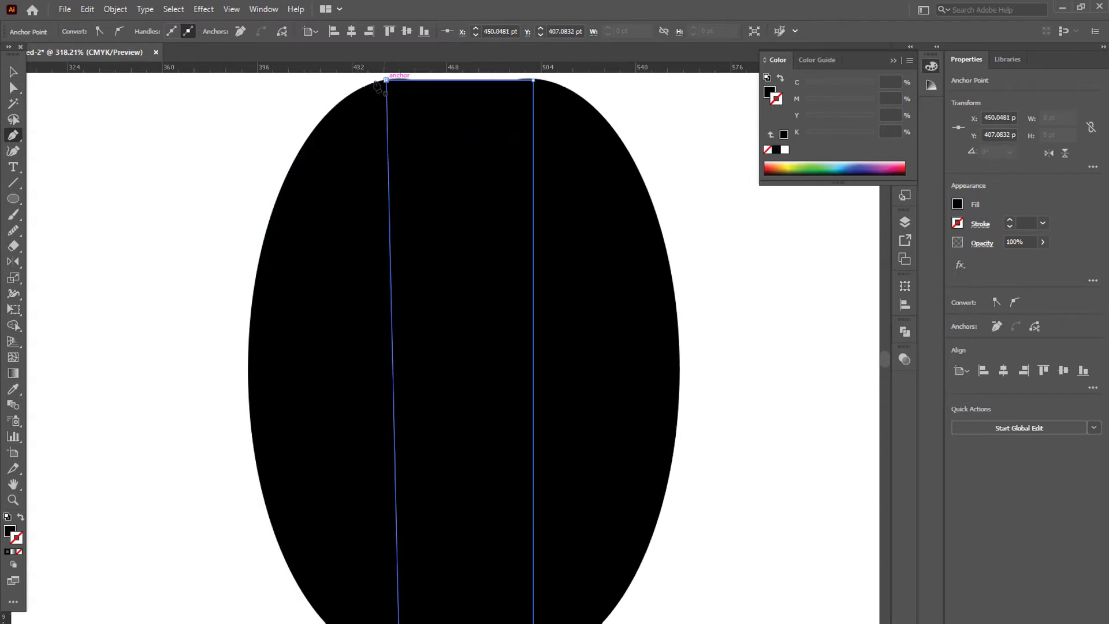
key("v")
left_click(93, 107)
Raise the bridging shape's top edge to the height of the ellipses' crests and adjust its left edge
left_click(14, 500)
scroll(248, 444, "up", 2)
left_click_drag(472, 130, 537, 131)
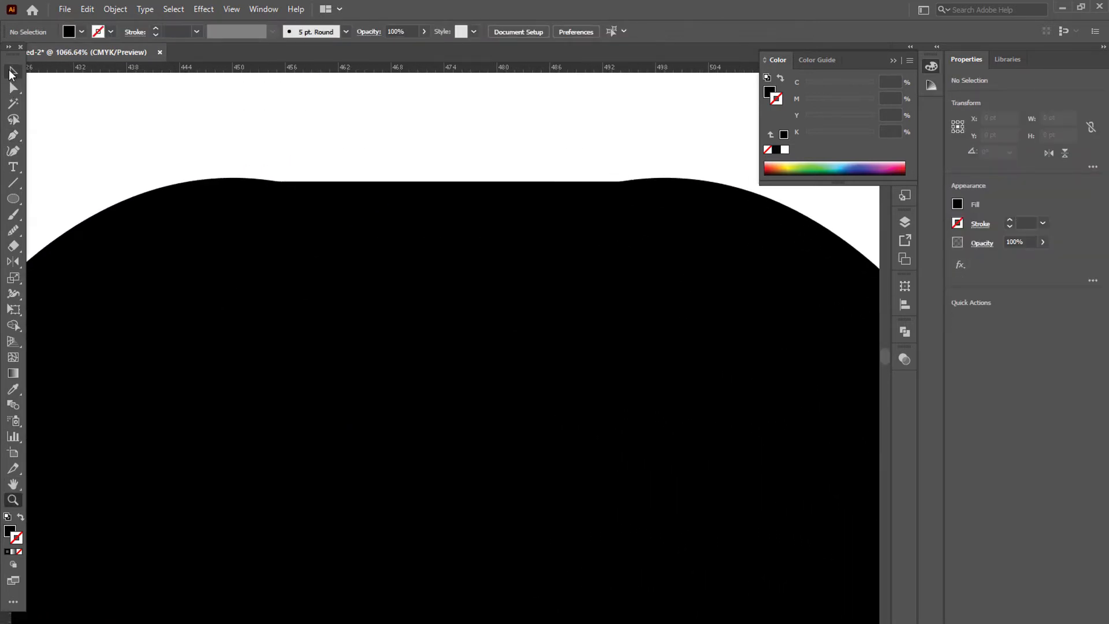
left_click(13, 72)
left_click_drag(433, 182, 433, 178)
left_click(395, 123)
left_click(248, 272)
scroll(248, 273, "down", 10)
left_click_drag(189, 546, 200, 546)
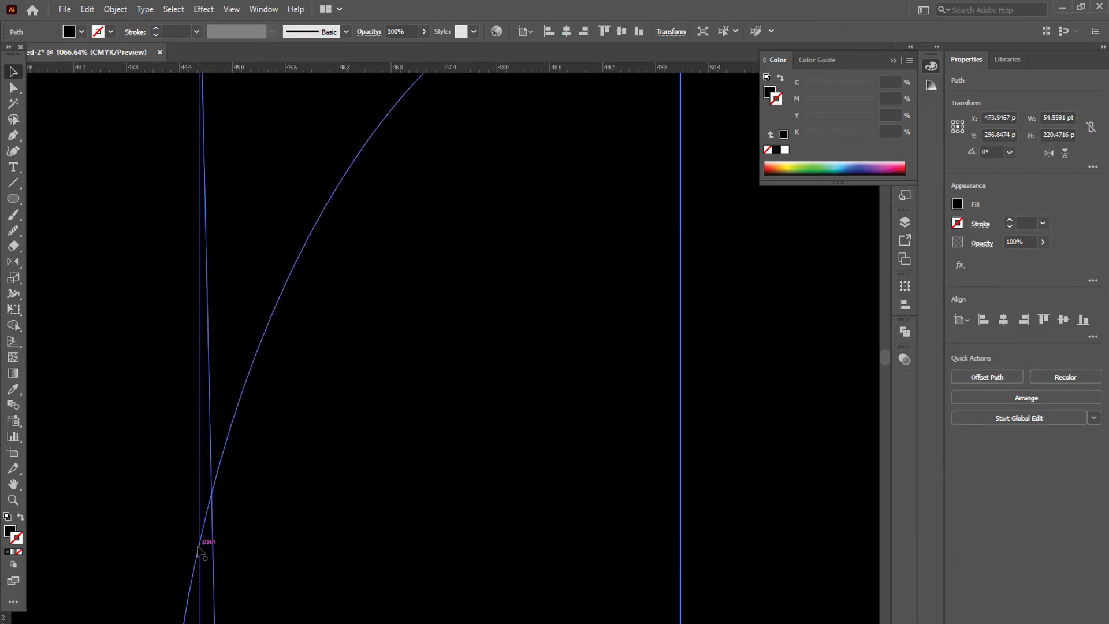
Straighten the bridging shape's sides by repositioning its corner anchors with the Direct Selection tool
scroll(200, 546, "up", 9)
key("a")
left_click(183, 106)
scroll(414, 478, "down", 5)
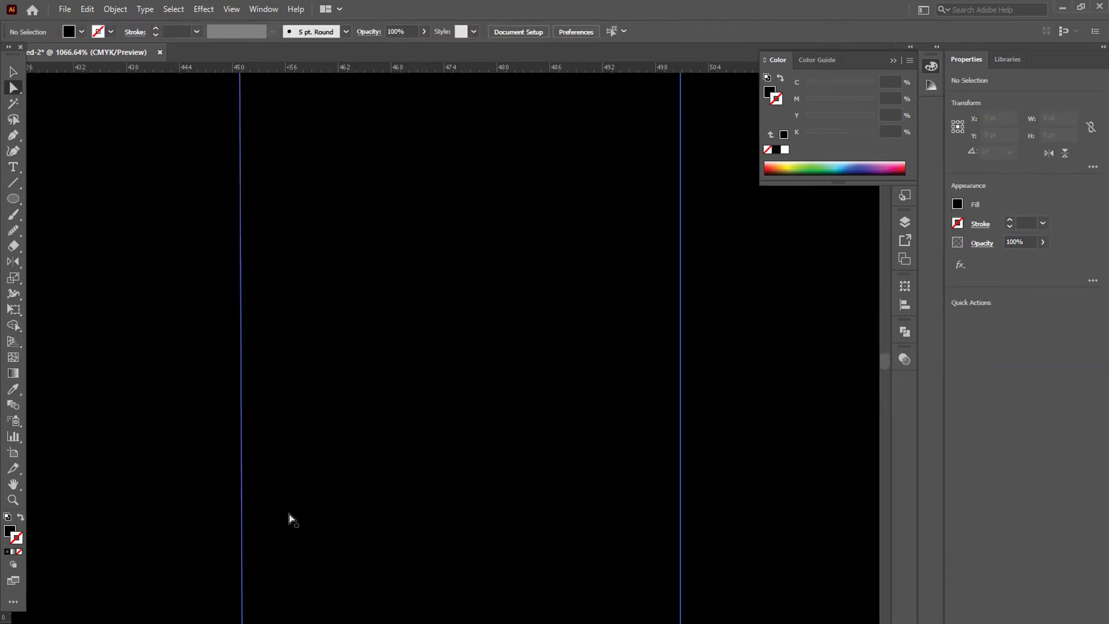
scroll(681, 520, "down", 5)
left_click(681, 519)
left_click(789, 546)
left_click_drag(680, 519, 789, 529)
key("z")
left_click_drag(547, 466, 601, 465)
key("a")
left_click_drag(472, 452, 472, 424)
left_click(470, 453)
Move the bridging shape's top-right anchor onto the right ellipse's outline to remove the small protruding corner
key("z")
left_click_drag(324, 510, 63, 513)
left_click_drag(281, 171, 381, 172)
left_click_drag(838, 245, 927, 247)
left_click_drag(357, 400, 432, 399)
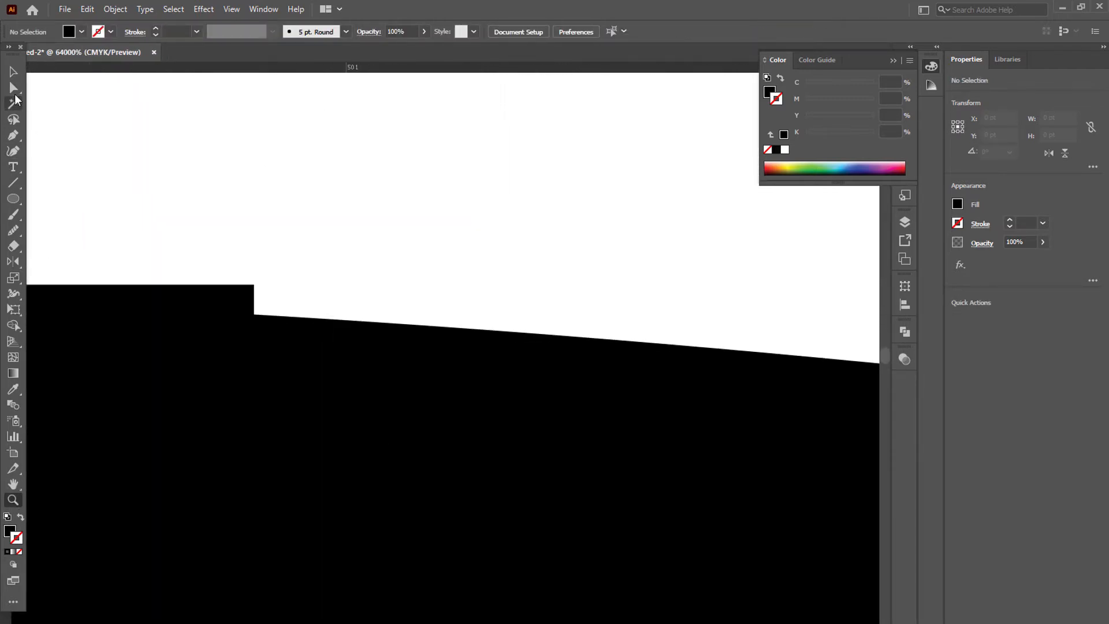
left_click(14, 89)
left_click(253, 286)
left_click(253, 286)
left_click_drag(253, 285, 194, 312)
left_click(262, 258)
left_click(253, 316)
left_click(204, 271)
Select both ellipses and the bridging shape and unite them into a single shape
key("z")
left_click_drag(330, 488, 41, 584)
left_click(276, 590)
scroll(370, 569, "down", 2)
left_click(519, 457)
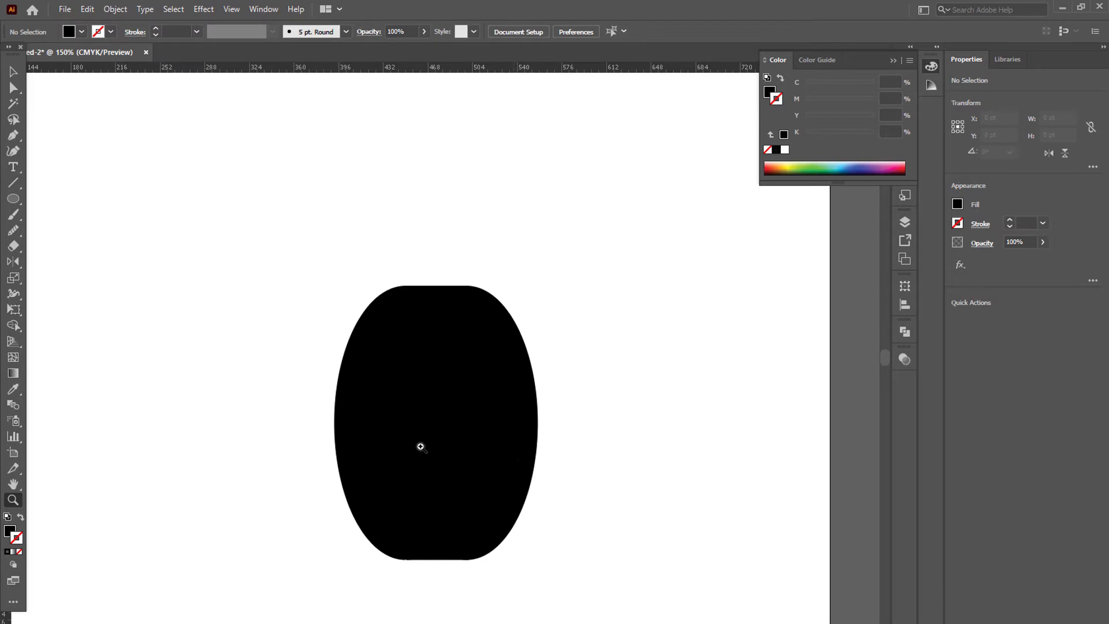
left_click(14, 72)
left_click_drag(99, 140, 499, 509)
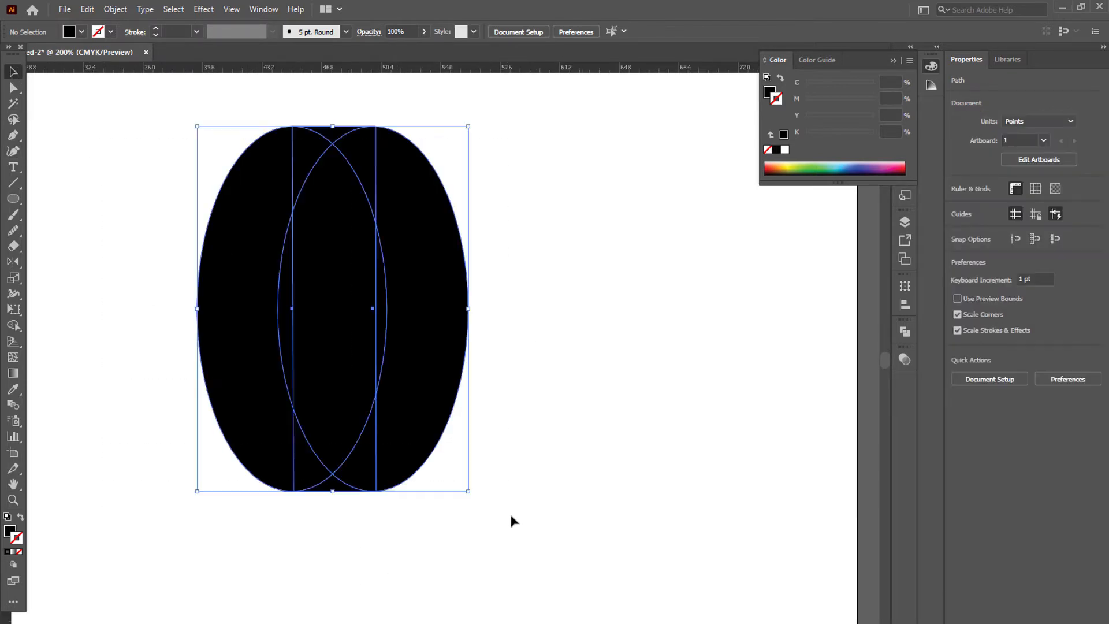
left_click(961, 375)
left_click(550, 393)
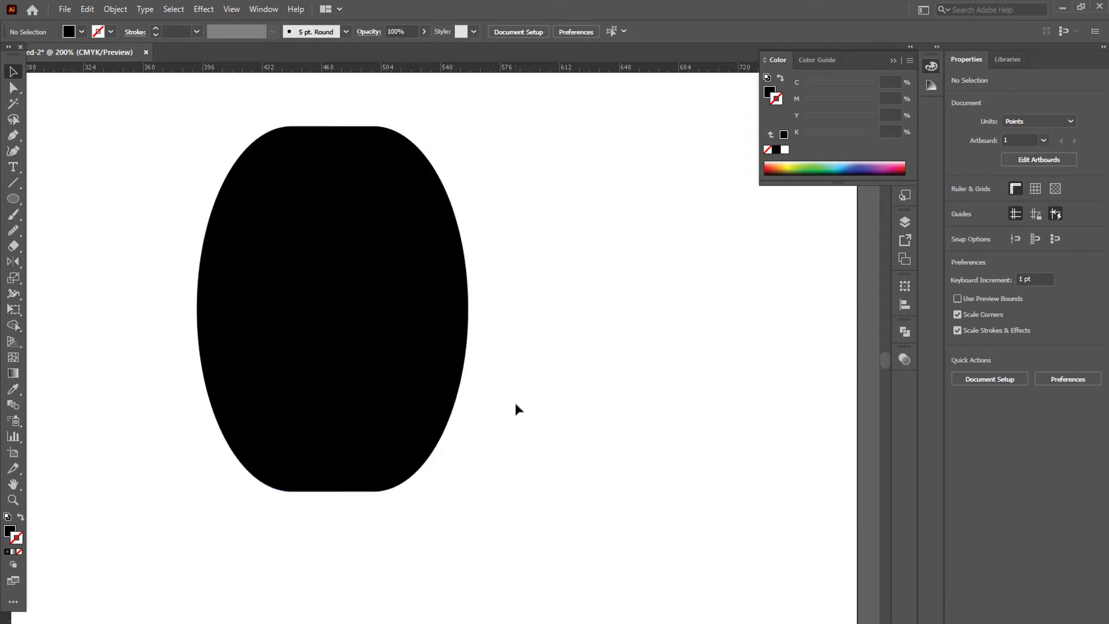
Move the united shape left, duplicate it, and offset the copy about 66 pt horizontally to the right of the original
left_click_drag(412, 405, 276, 410)
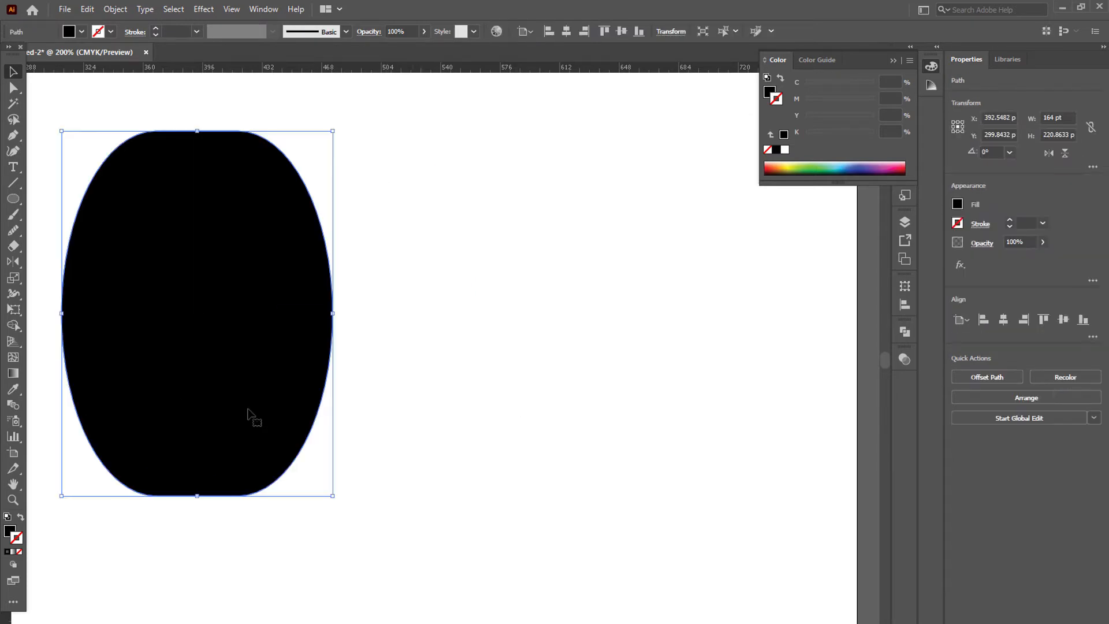
left_click_drag(182, 399, 242, 398)
left_click(497, 405)
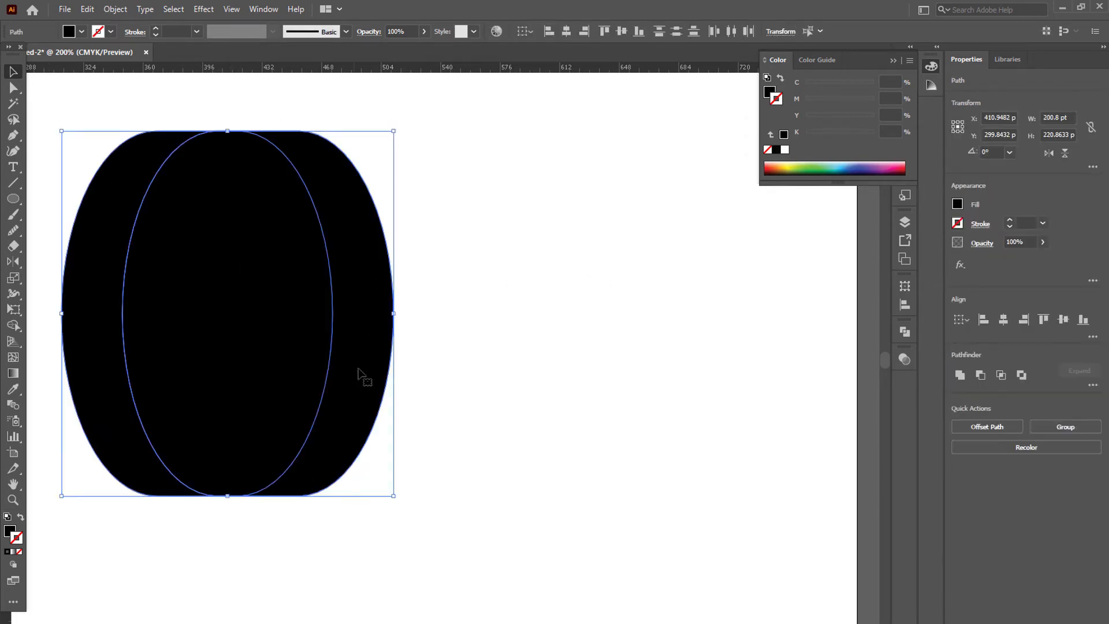
left_click_drag(381, 398, 395, 399)
key("shift+Right")
key("shift+Right")
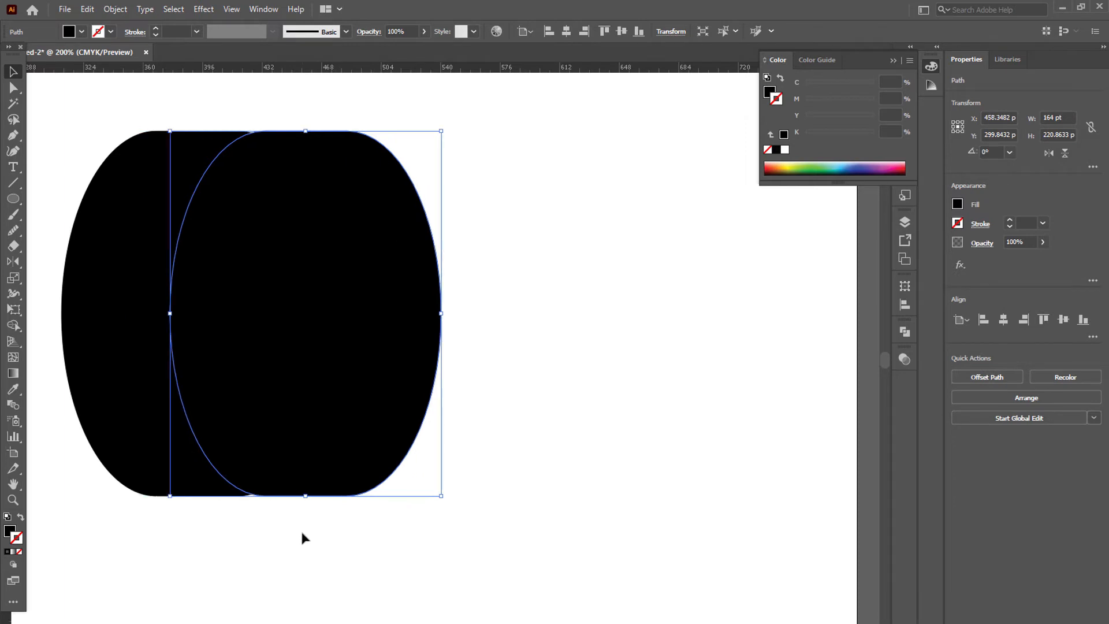
left_click(301, 529)
Fill the rear left shape with dark gray
left_click(104, 439)
left_click(82, 31)
left_click(46, 92)
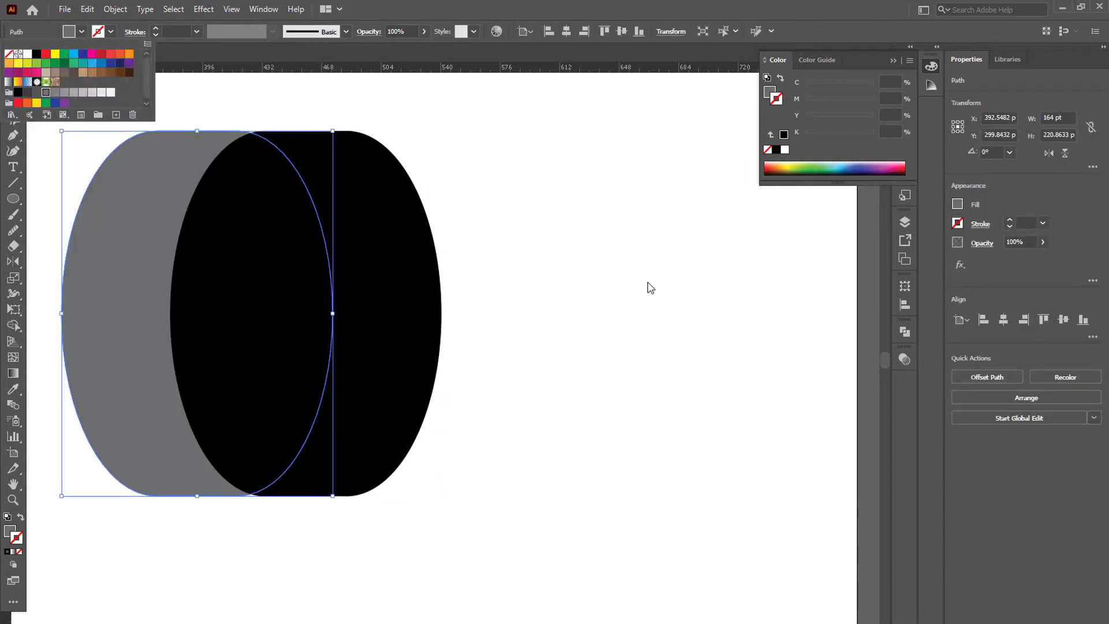
Bring the dark gray shape to the front of the black shape
left_click(633, 285)
right_click(111, 287)
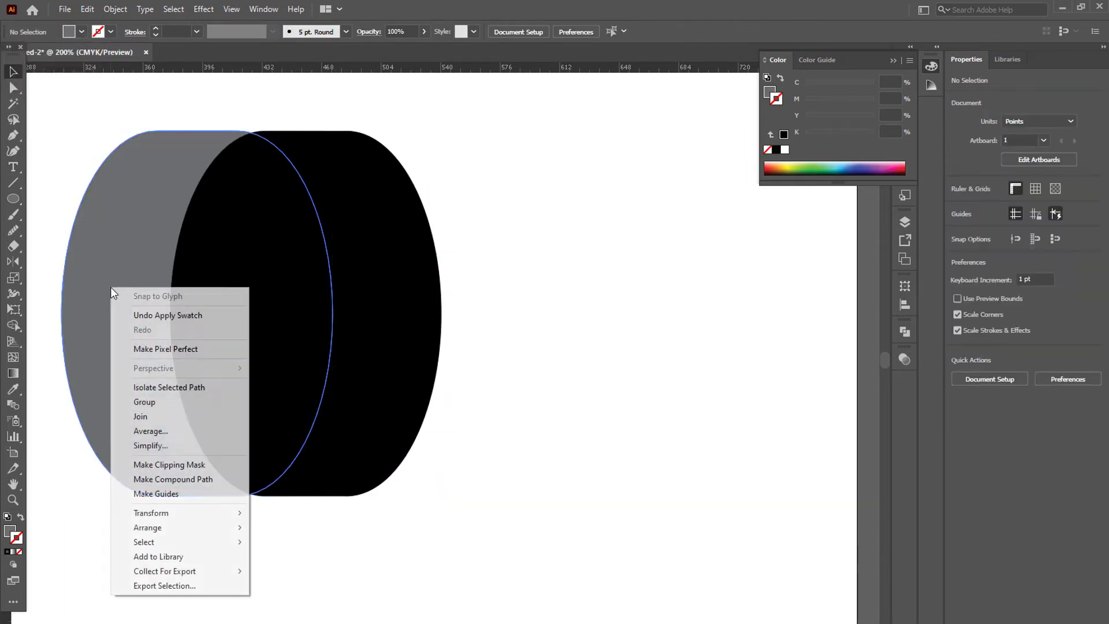
mouse_move(173, 528)
left_click(281, 531)
left_click(278, 533)
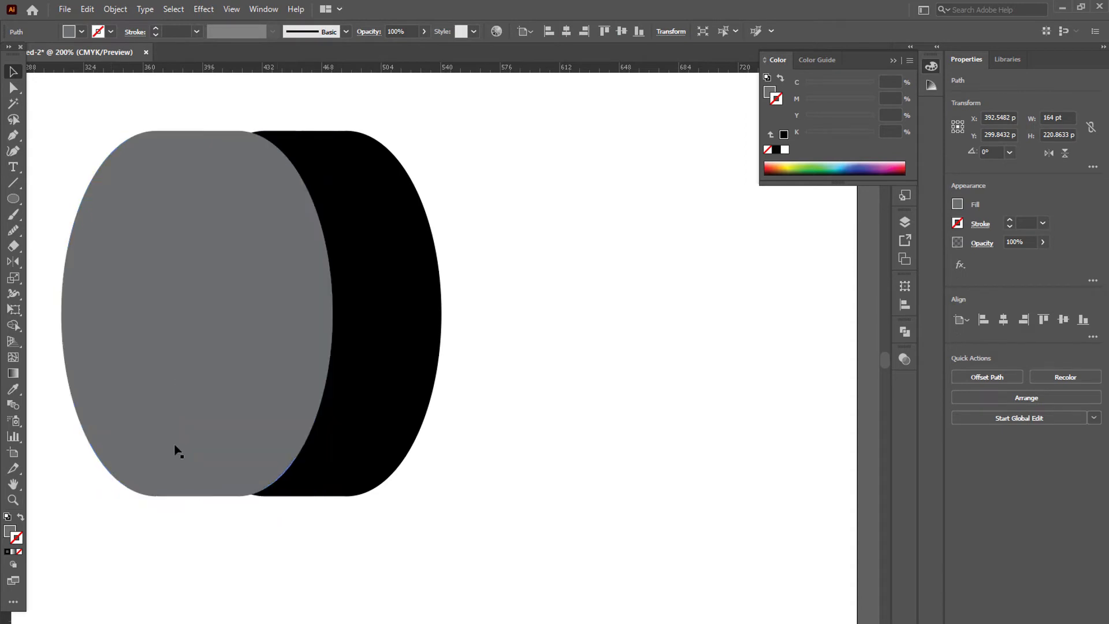
Nudge the gray shape 4 pt to the right
left_click(139, 378)
key("Right")
key("Right")
key("Right")
key("Right")
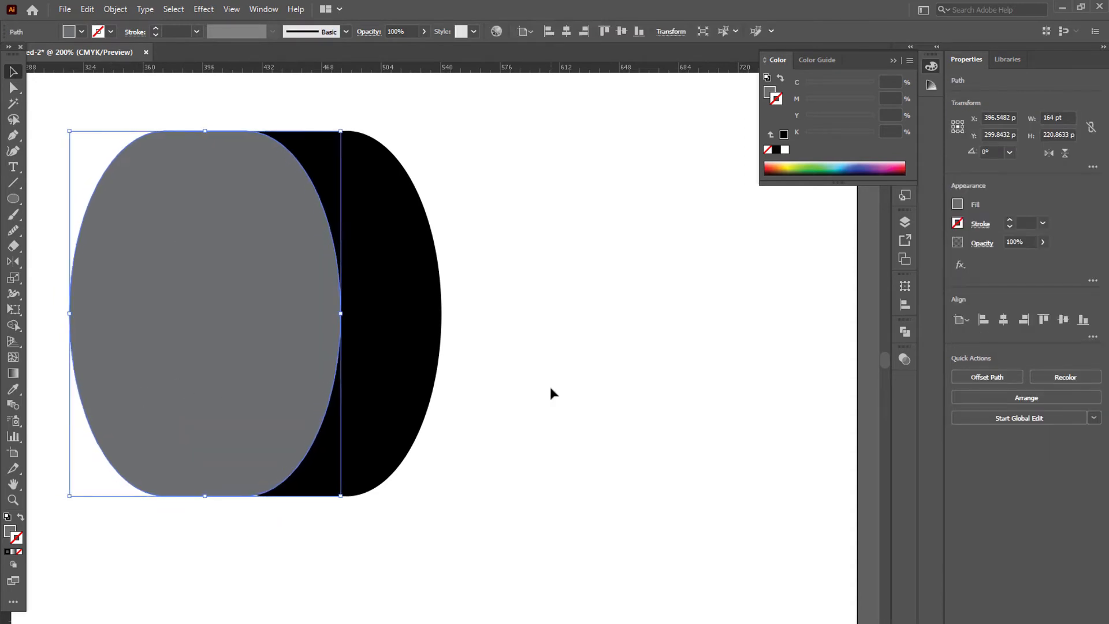
Select both shapes and subtract the front gray shape from the black one to form a crescent
left_click(550, 388)
left_click(308, 313)
left_click_drag(478, 315, 247, 356)
left_click(980, 375)
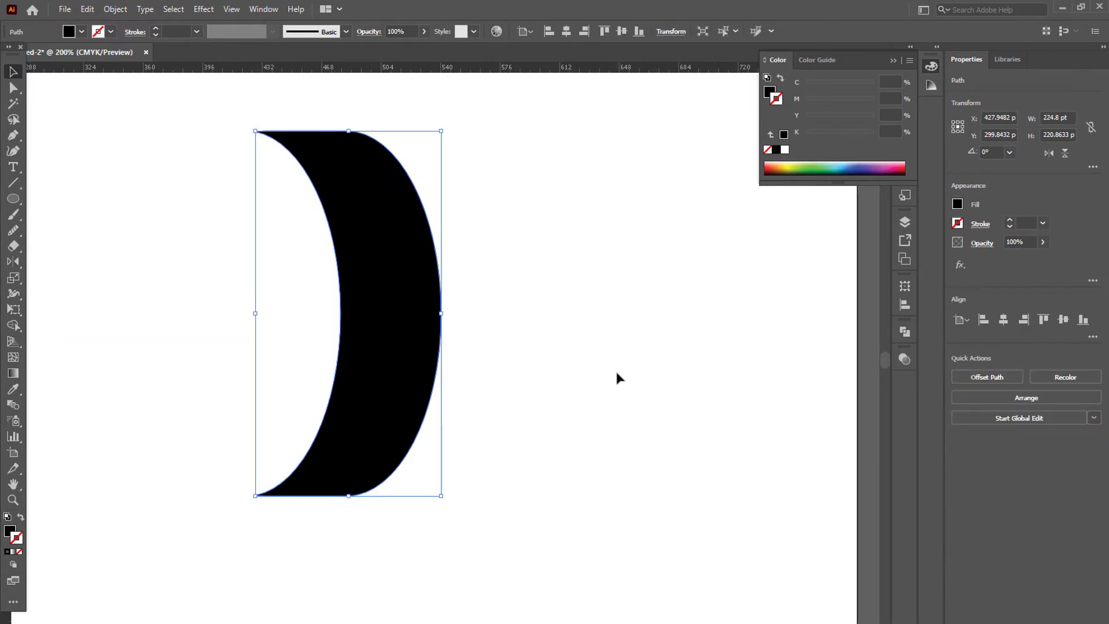
Move the black crescent toward the artboard's upper left, centered at about X 301 pt, Y 198 pt
left_click(461, 374)
left_click_drag(428, 386, 481, 401)
left_click(14, 500)
left_click_drag(394, 484, 177, 410)
left_click(17, 72)
left_click_drag(416, 461, 234, 367)
left_click(13, 502)
left_click_drag(285, 525, 283, 524)
left_click(284, 526)
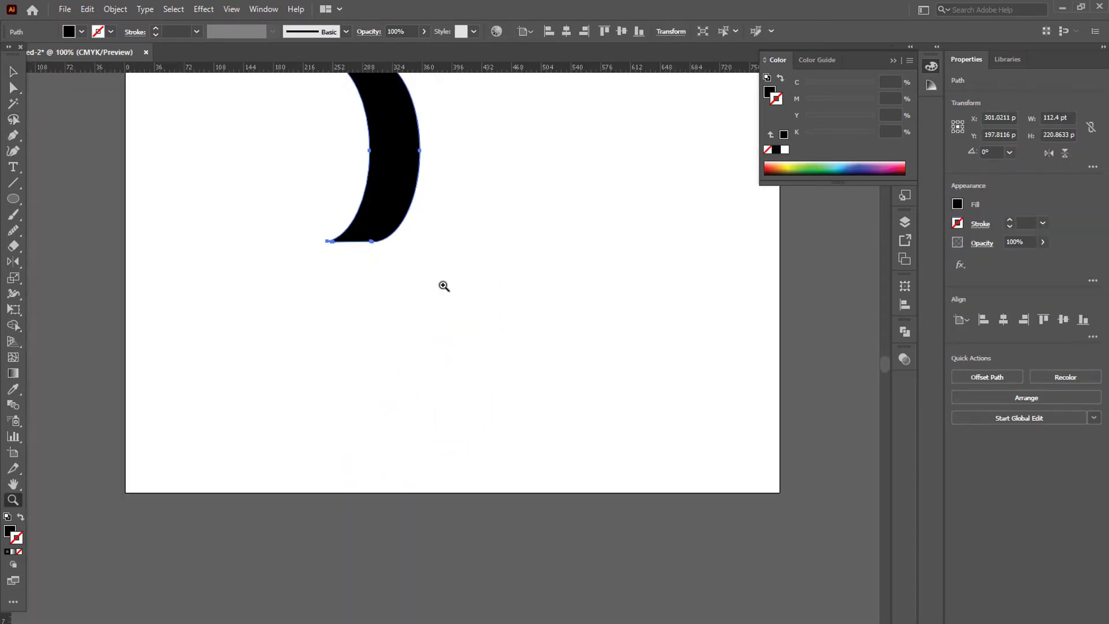
scroll(461, 248, "down", 1)
scroll(456, 325, "up", 1)
left_click(555, 262)
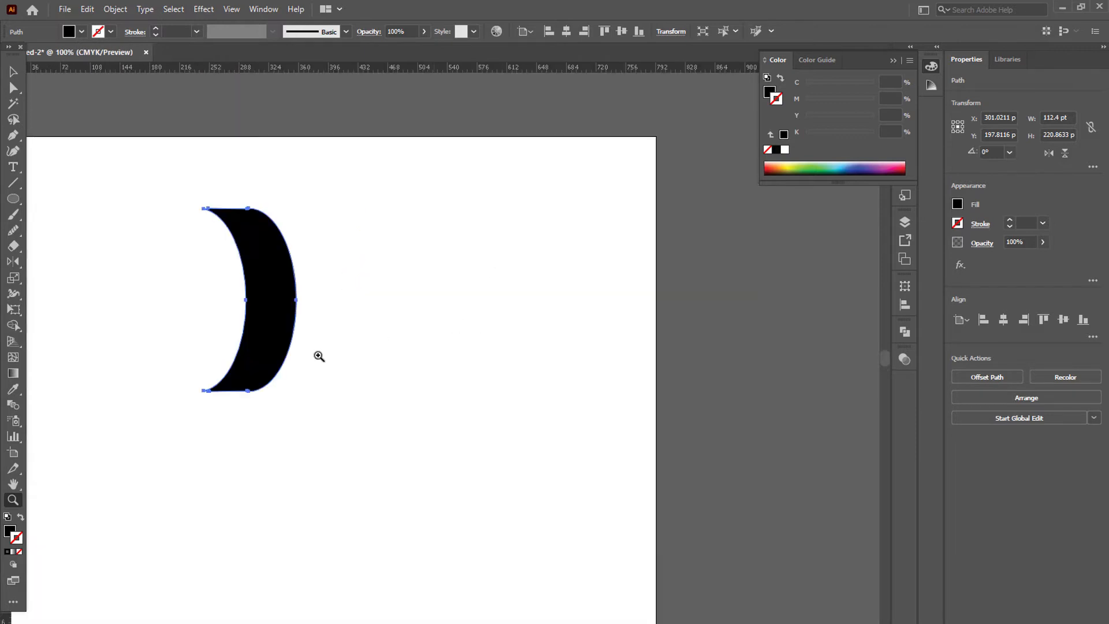
left_click(13, 71)
scroll(448, 422, "left", 2)
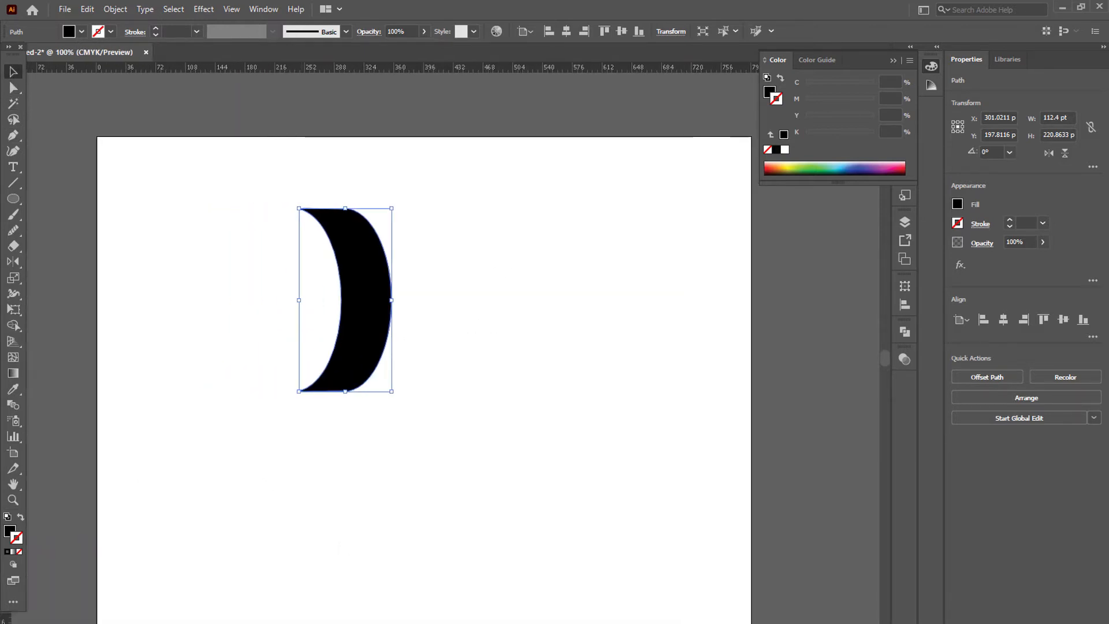
scroll(448, 422, "down", 1)
left_click(146, 400)
Draw a vertical line about 36 pt long near the artboard's lower-left corner with the Pen tool
left_click(13, 135)
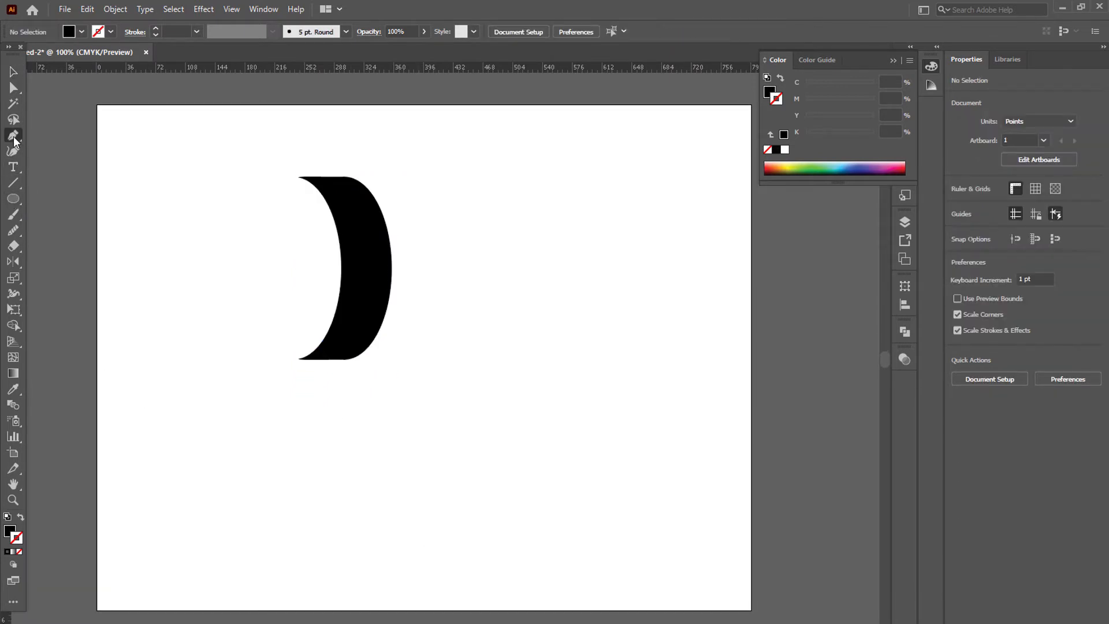
mouse_move(166, 513)
left_mouse_down()
mouse_move(165, 541)
mouse_move(176, 529)
left_mouse_up()
key("v")
left_click(143, 514)
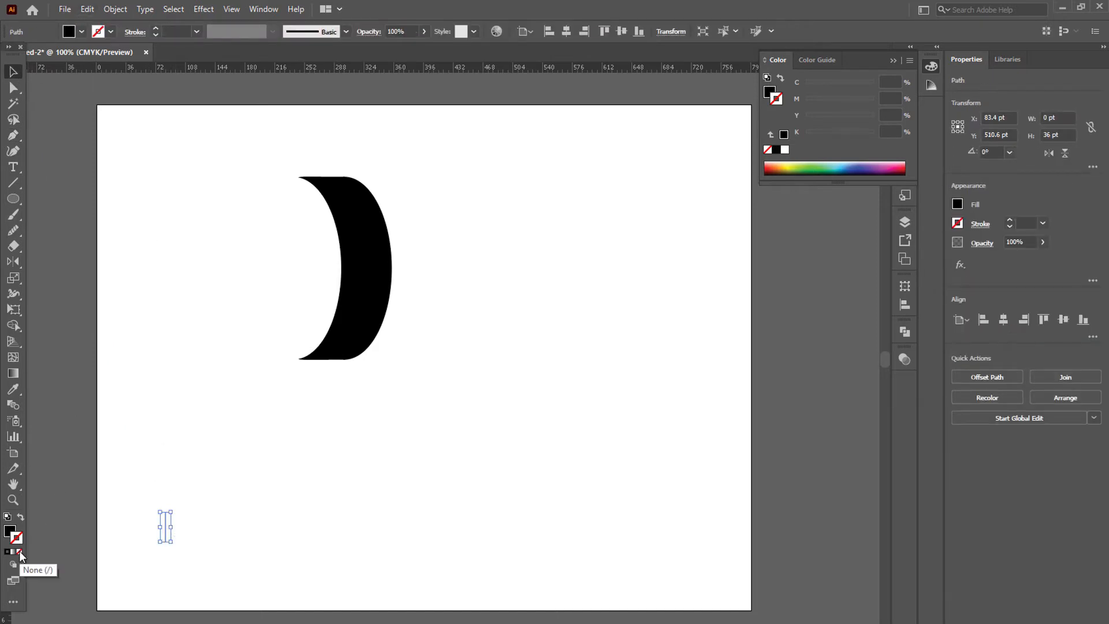
Remove the short vertical line's fill and give it a black 3 px stroke
left_click(10, 535)
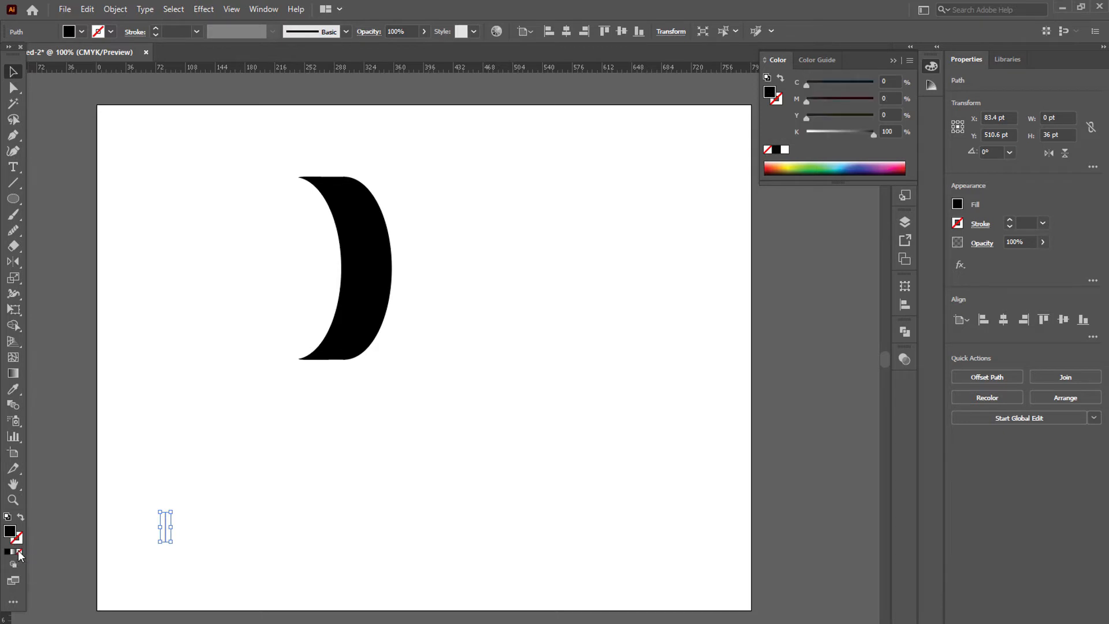
left_click(19, 553)
left_click(156, 28)
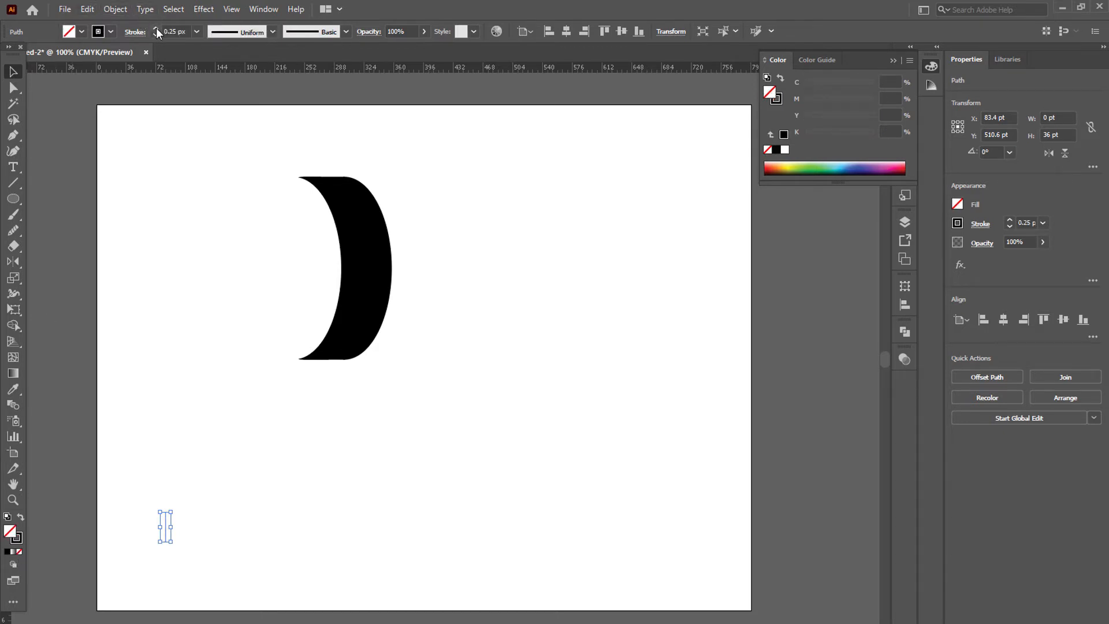
left_click(156, 28)
left_click(148, 532)
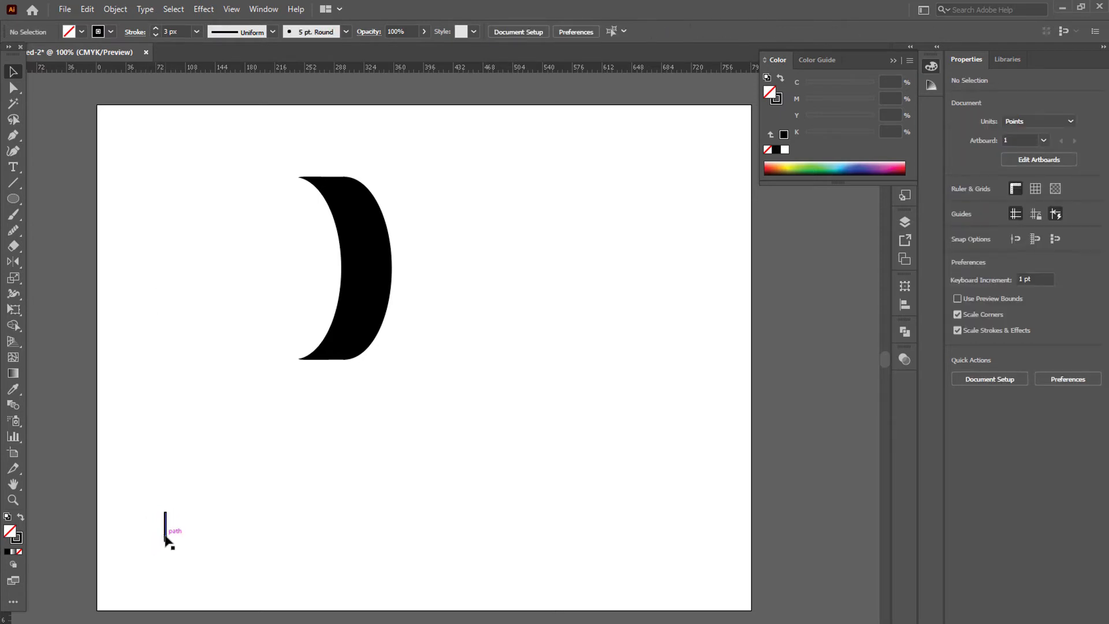
Raise the vertical line's bottom anchor to shorten the line to 29 pt, and duplicate it about 622 pt horizontally to the right
left_click(13, 87)
left_click(165, 542)
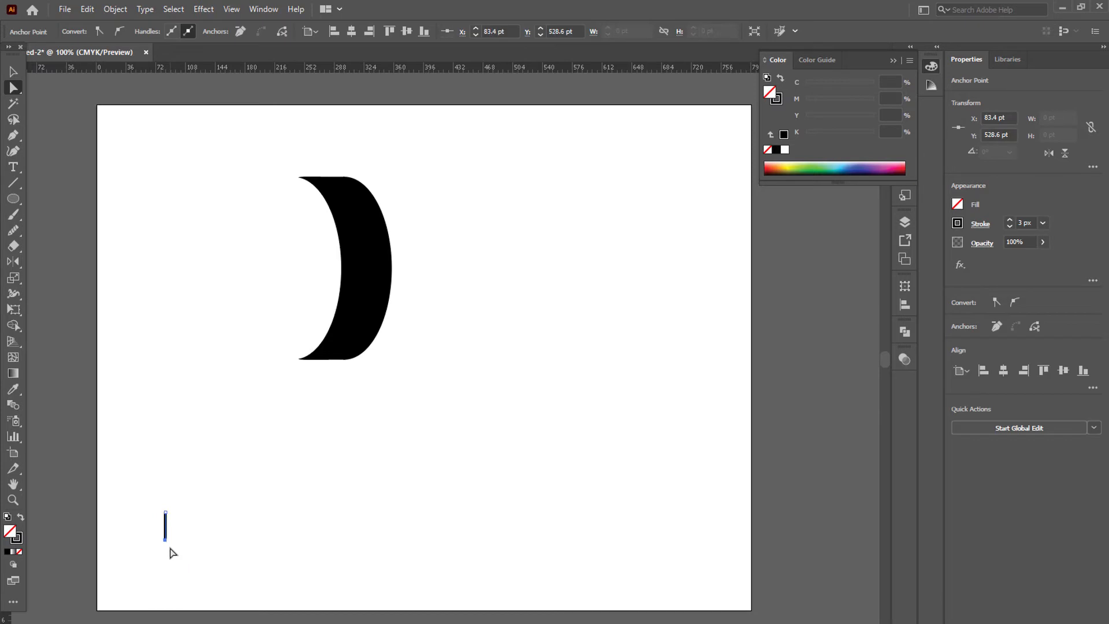
left_click(171, 552)
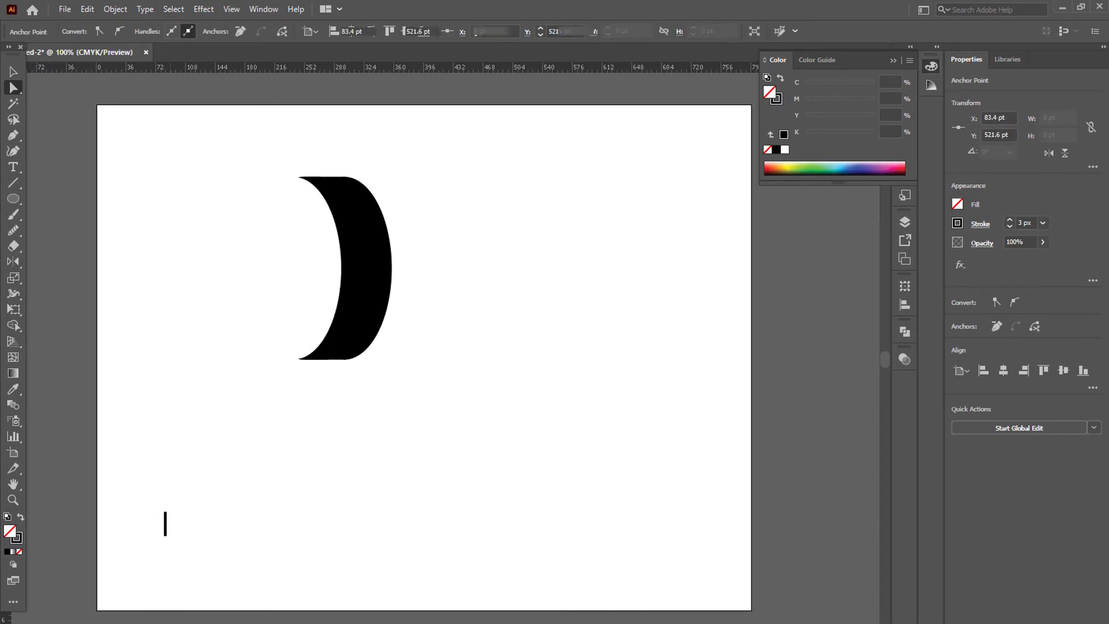
key("v")
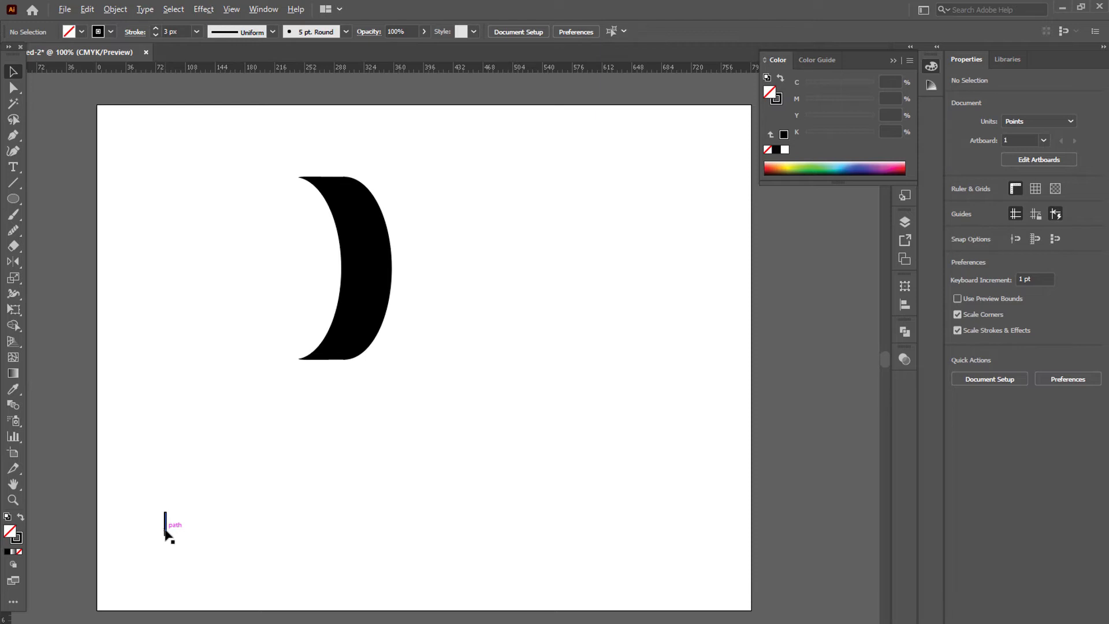
left_click_drag(167, 532, 682, 533)
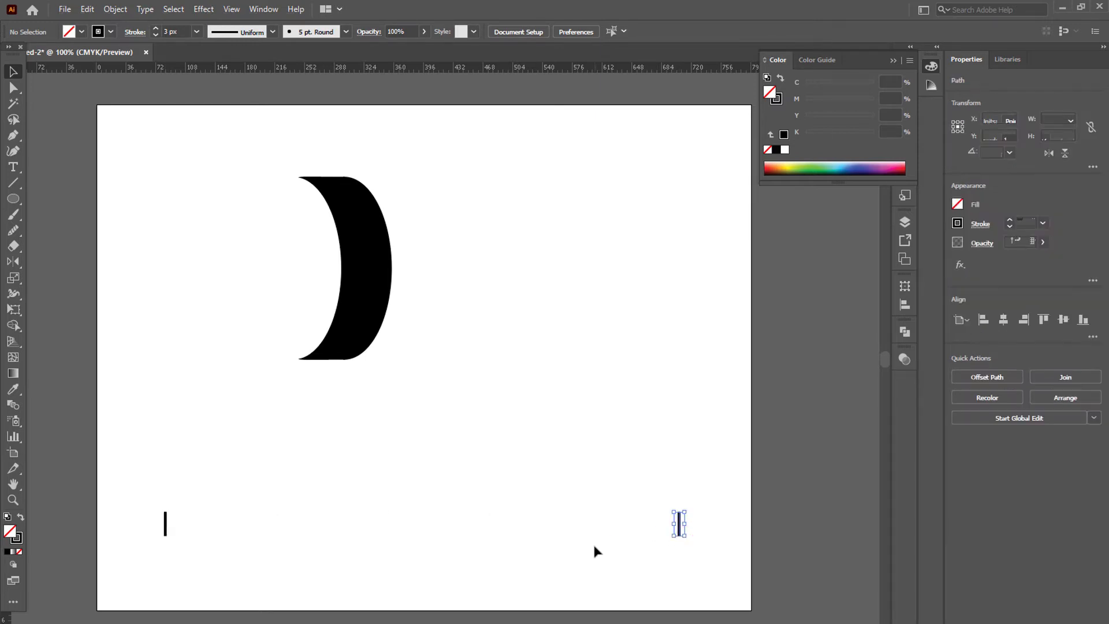
left_click(593, 543)
Select both vertical lines and set the blend spacing to Specified Steps with a value of 30
left_click_drag(149, 497, 712, 548)
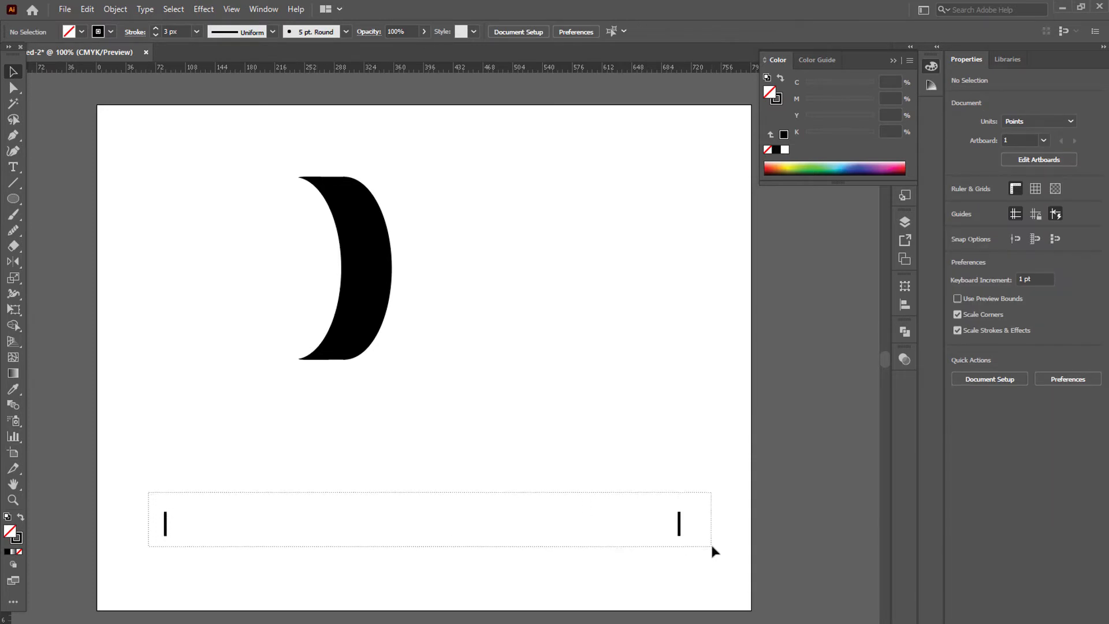
left_click(120, 8)
mouse_move(239, 370)
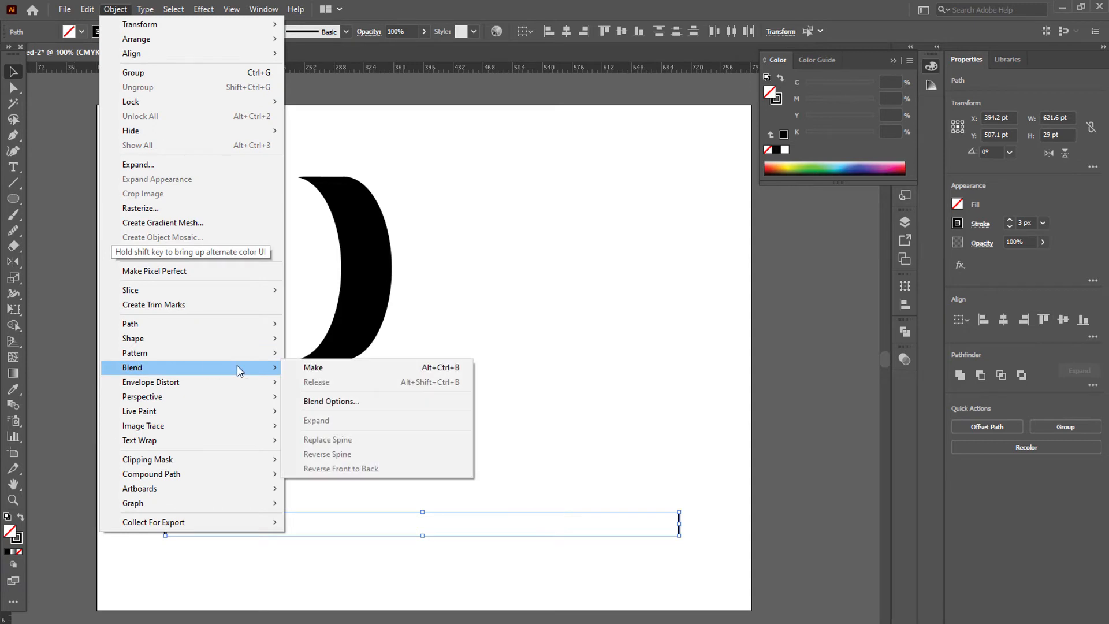
left_click(361, 403)
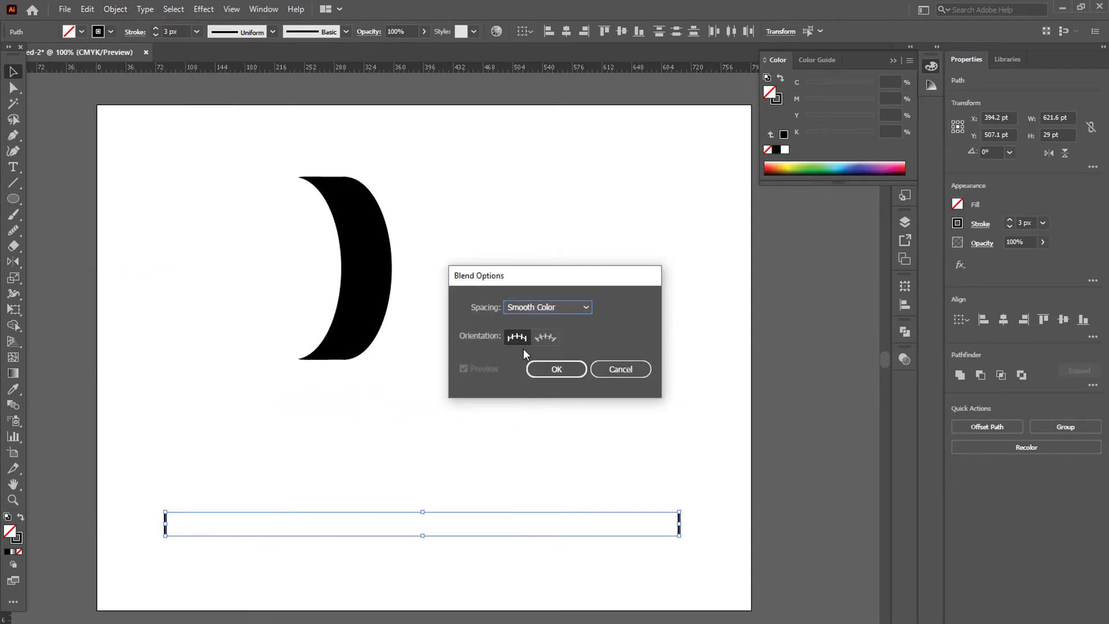
left_click(536, 307)
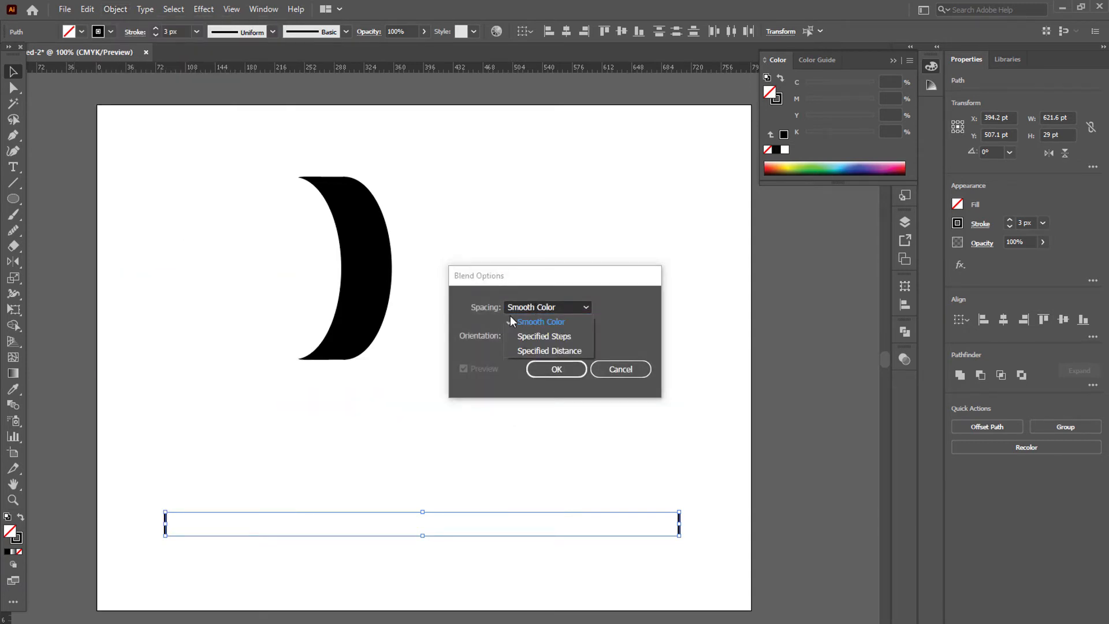
left_click(579, 338)
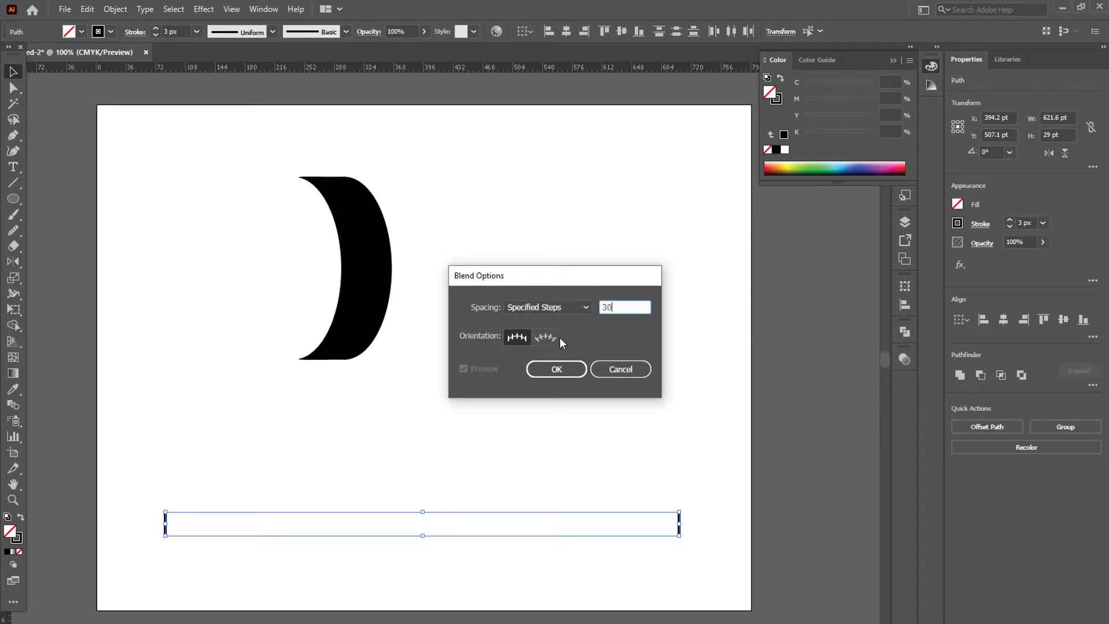
left_click(549, 376)
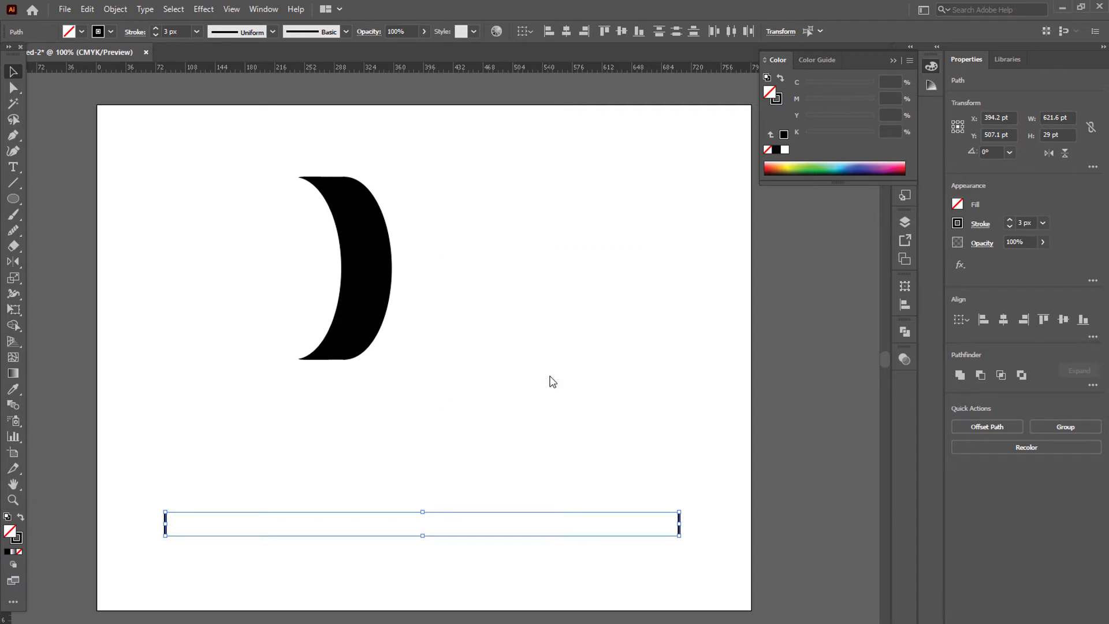
Blend the two vertical lines into a row of ticks and move the row up about 62 pt
left_click(19, 407)
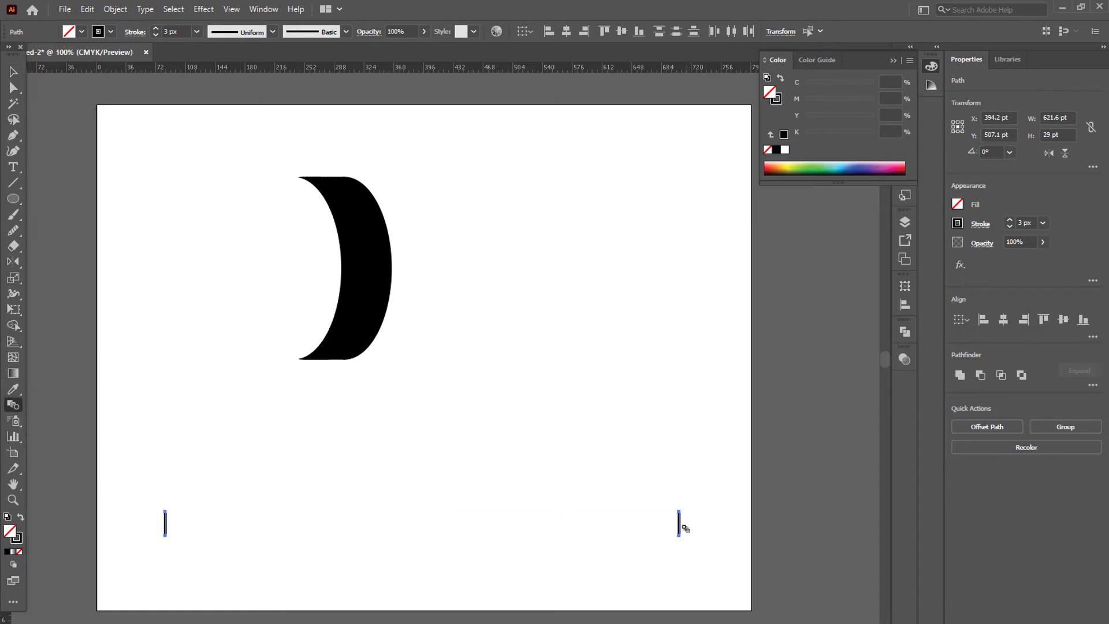
left_click(680, 527)
left_click(12, 71)
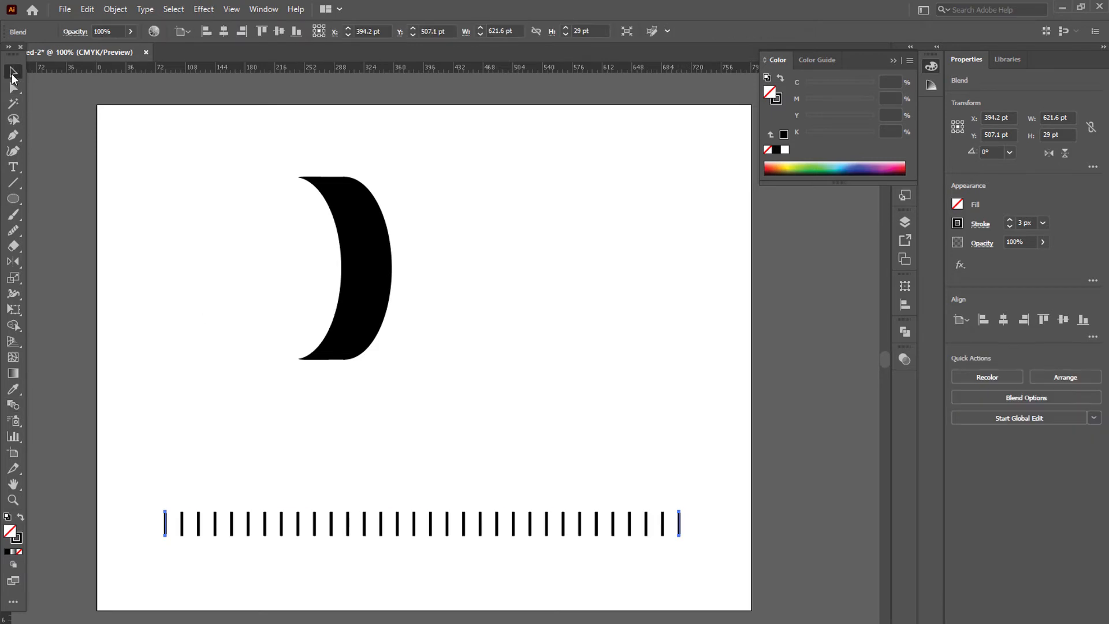
left_click(134, 451)
left_click_drag(131, 450, 688, 528)
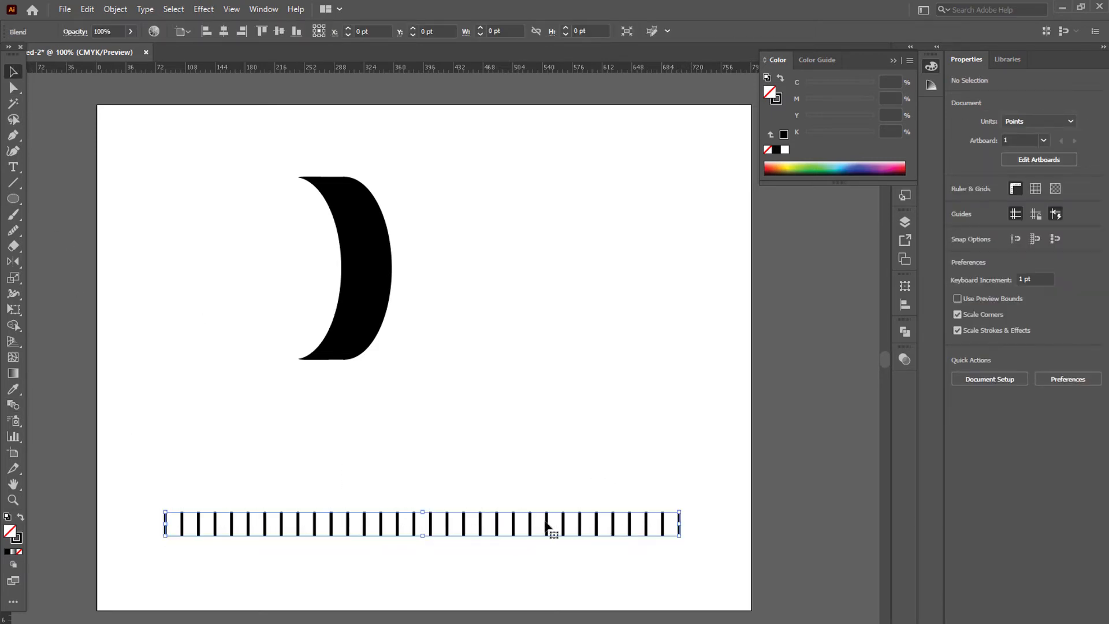
left_click_drag(532, 526, 524, 475)
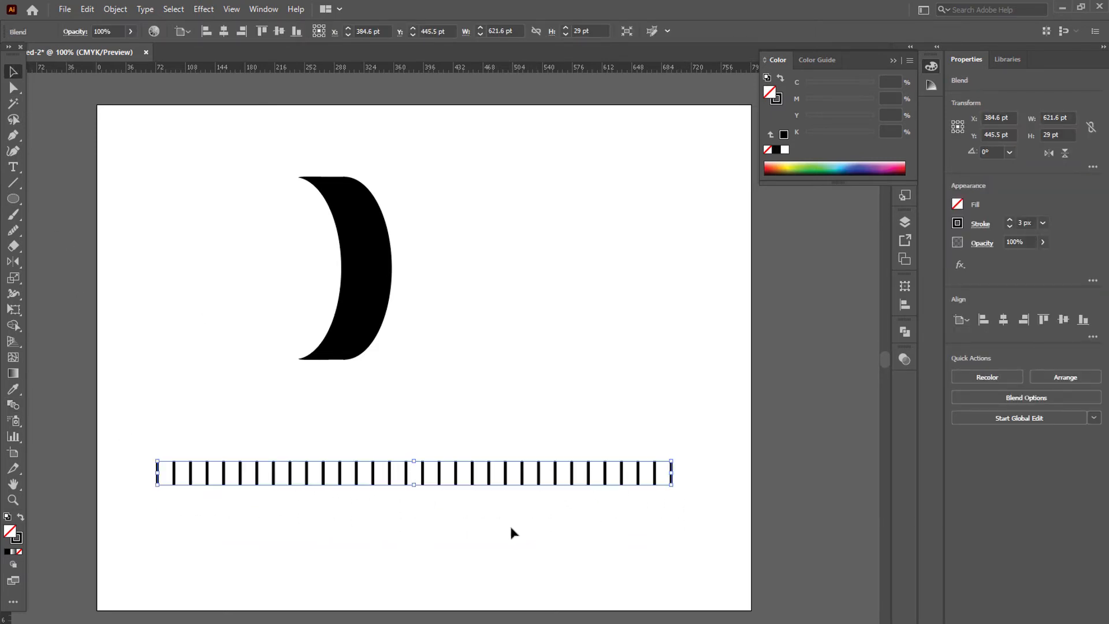
left_click(144, 347)
Draw a horizontal line about 625 pt long just beneath the tick row and place a duplicate about 29 pt below it
left_click(13, 135)
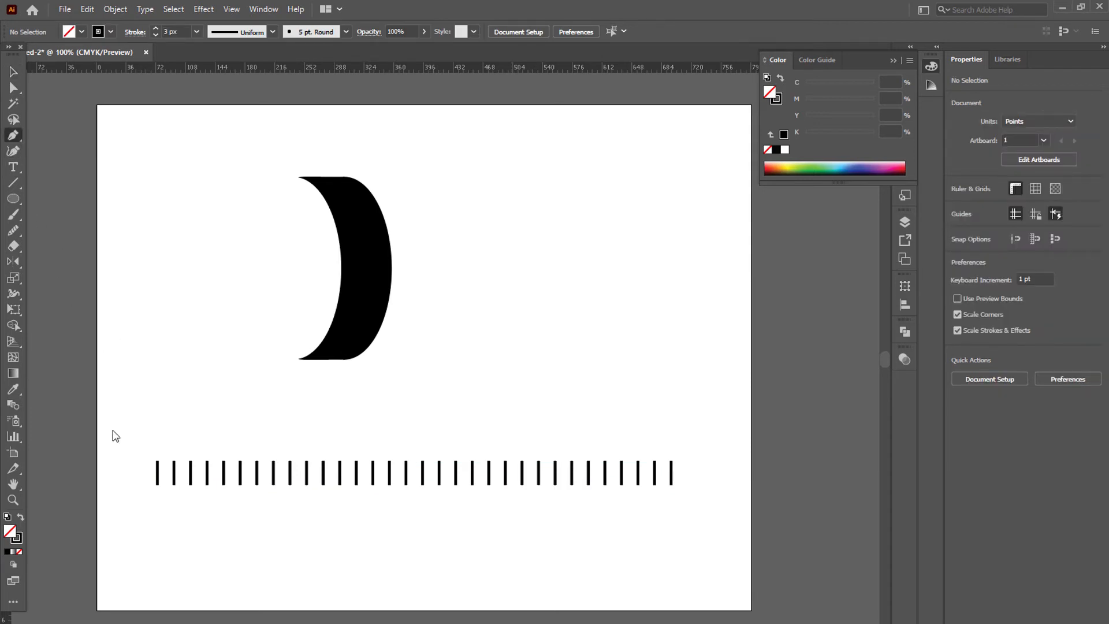
left_click(157, 493)
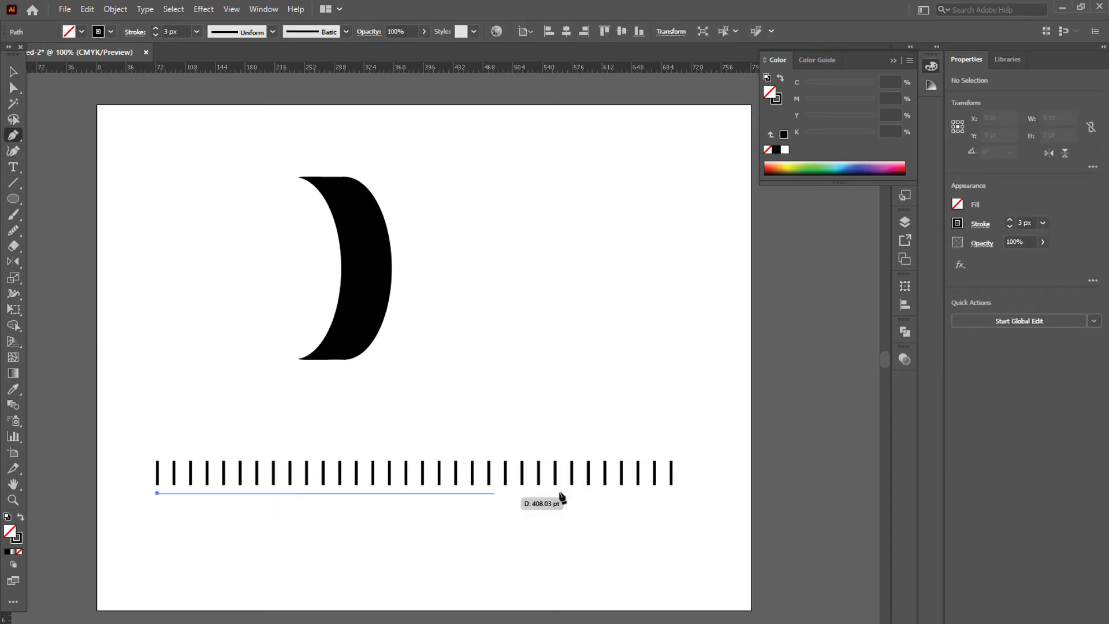
left_click(674, 494)
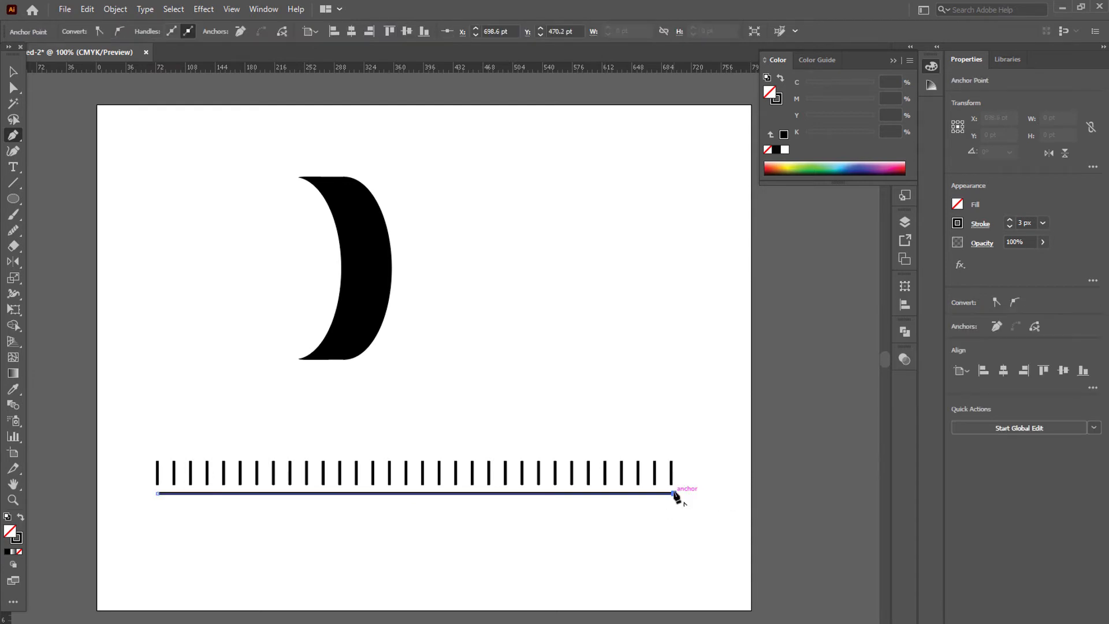
left_click(10, 73)
left_click(208, 498)
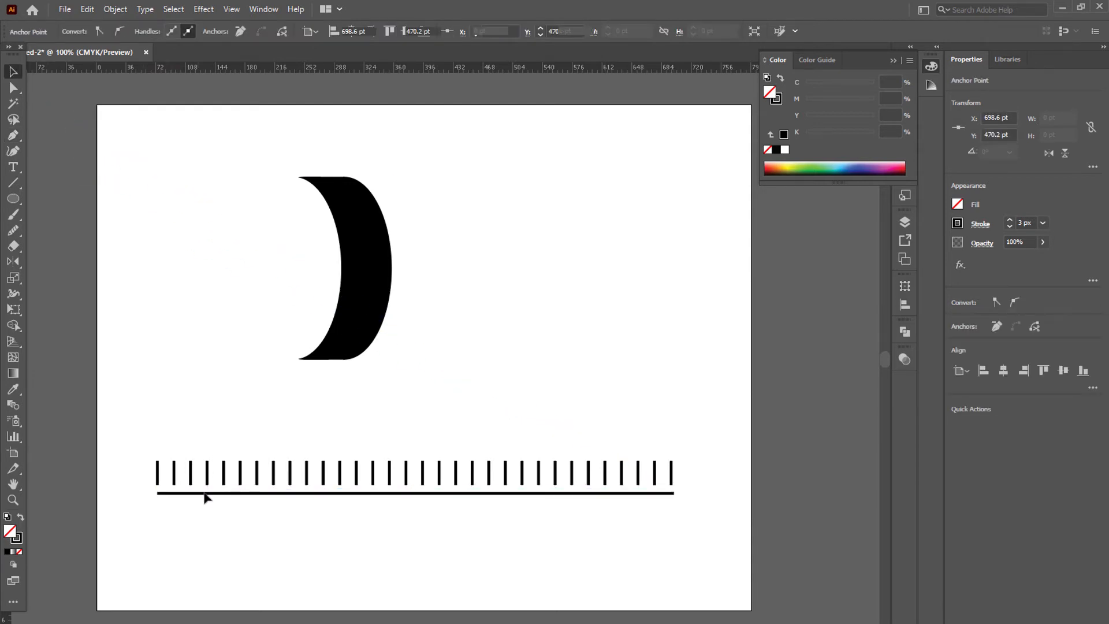
left_click(207, 495)
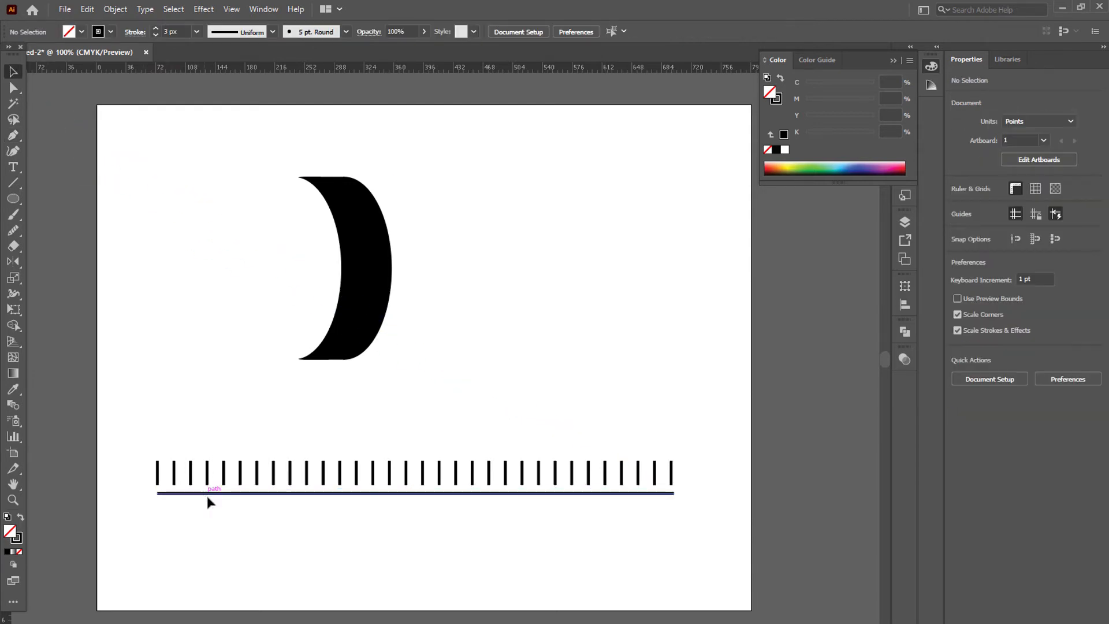
left_click(411, 552)
left_click_drag(367, 495, 364, 519)
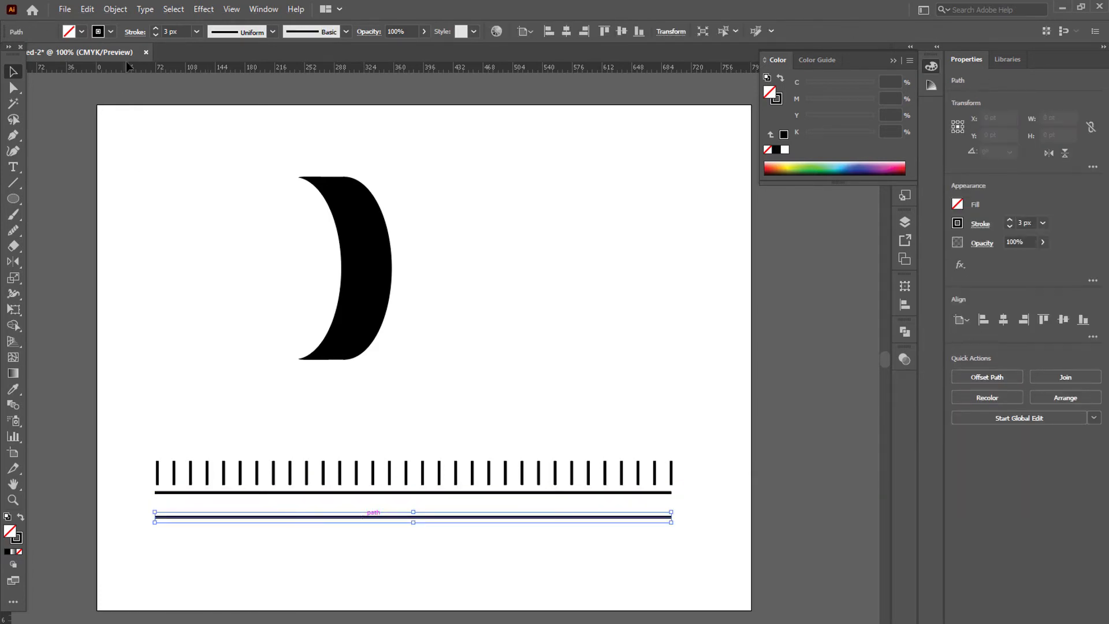
Start a Zig Zag effect on the lower horizontal line with preview on and an absolute size of 13 pt
left_click(203, 9)
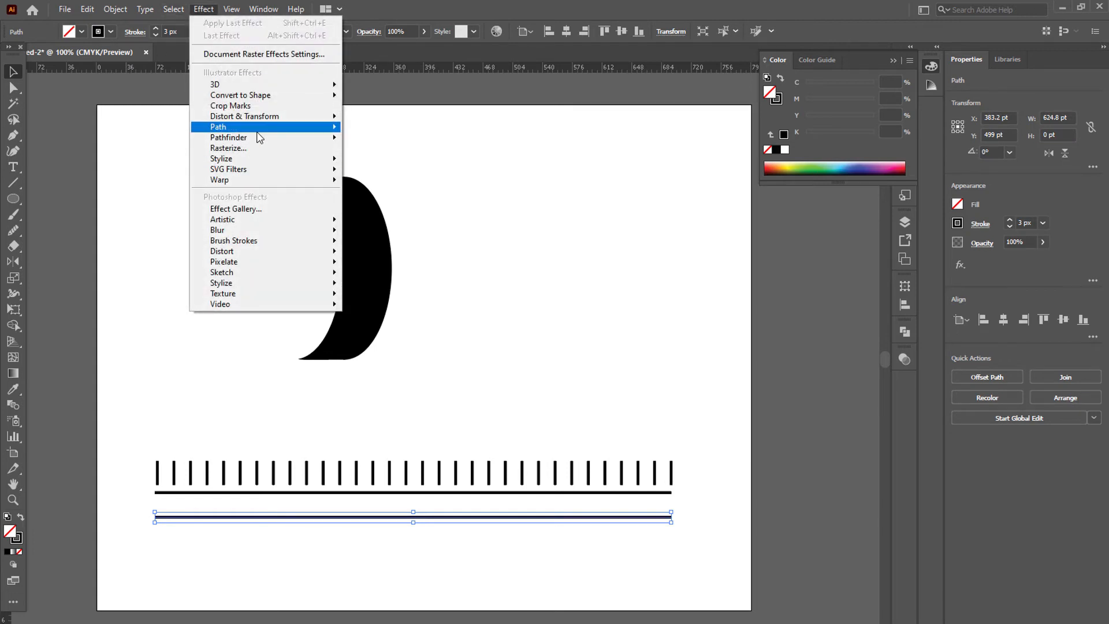
mouse_move(259, 118)
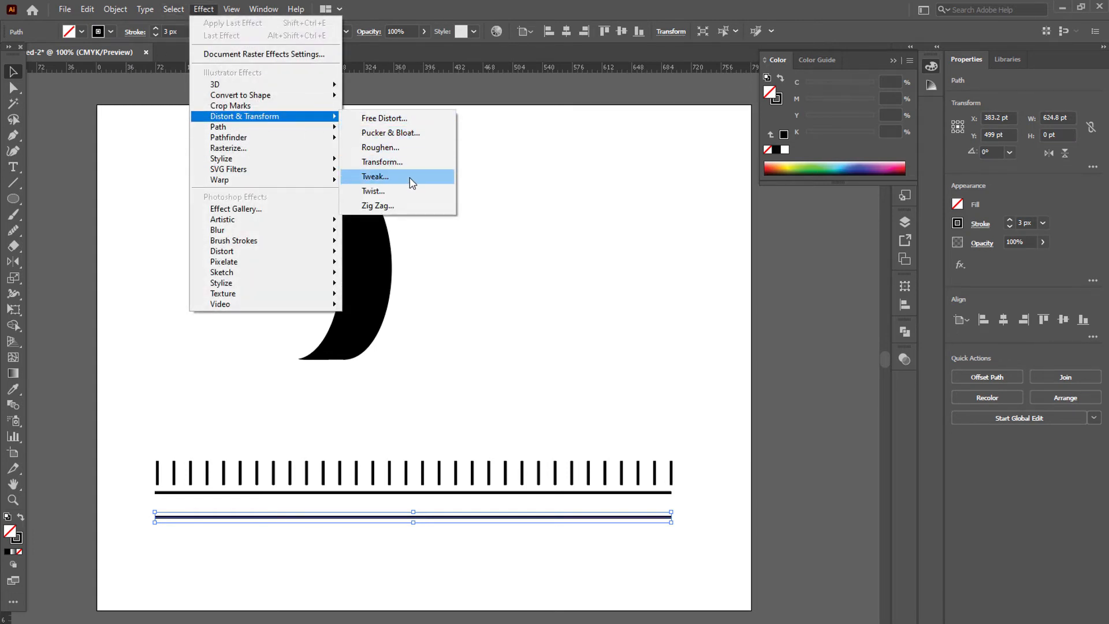
left_click(411, 205)
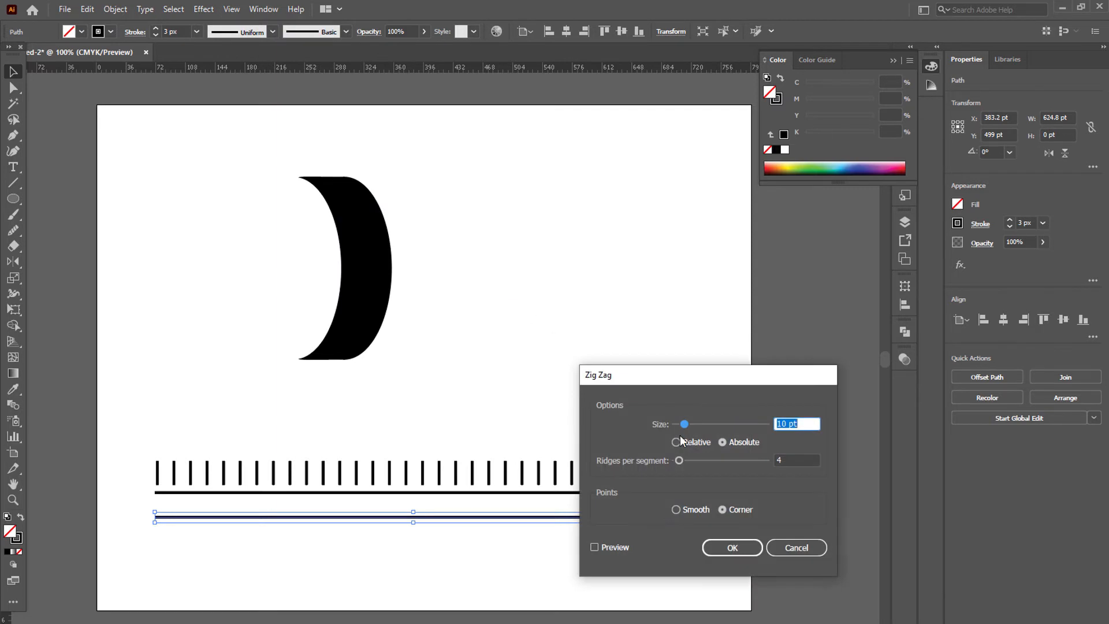
left_click(608, 549)
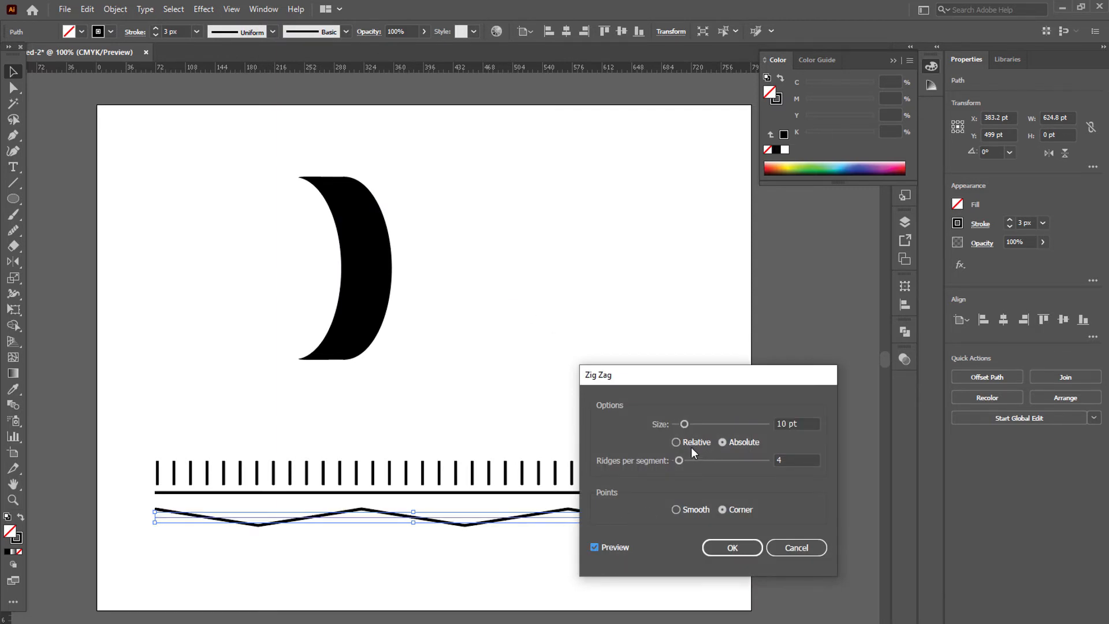
left_click(677, 442)
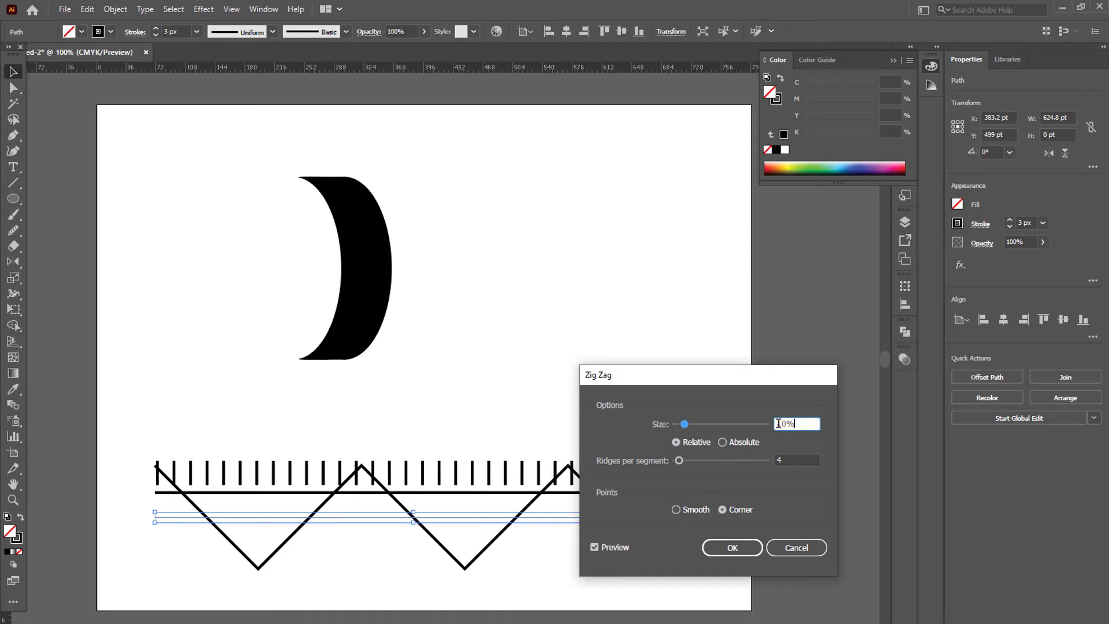
key("Up")
key("Up")
key("Up")
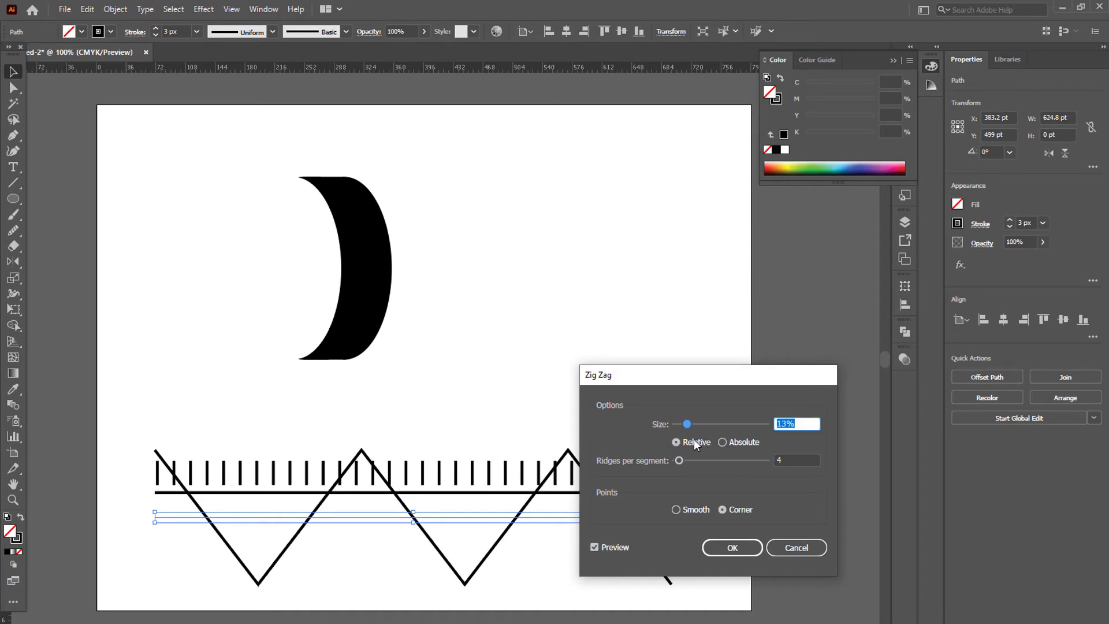
left_click(722, 442)
Set the Zig Zag effect to 45 ridges per segment with corner points and apply it to the line
key("Tab")
key("Up")
key("Up")
key("Up")
key("Up")
key("Up")
key("Up")
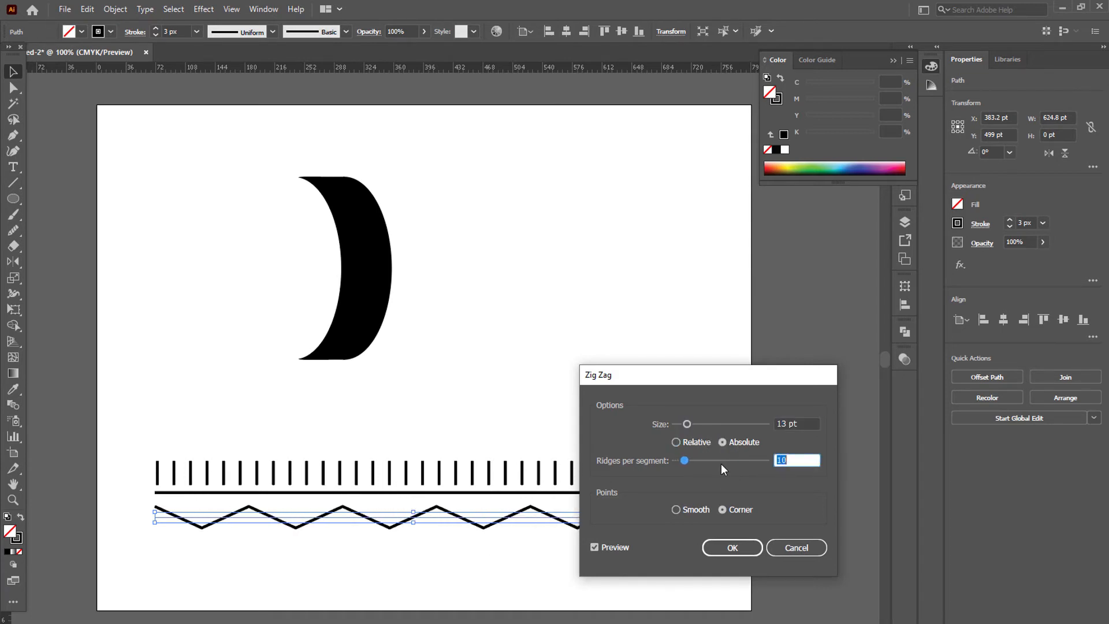
key("Up")
key("Up")
key("Up")
key("Up")
key("Up")
key("Up")
key("Up")
key("Up")
key("Up")
key("Up")
key("Up")
key("Up")
key("Up")
key("Up")
key("Up")
key("Up")
key("Up")
key("Up")
key("Up")
key("Up")
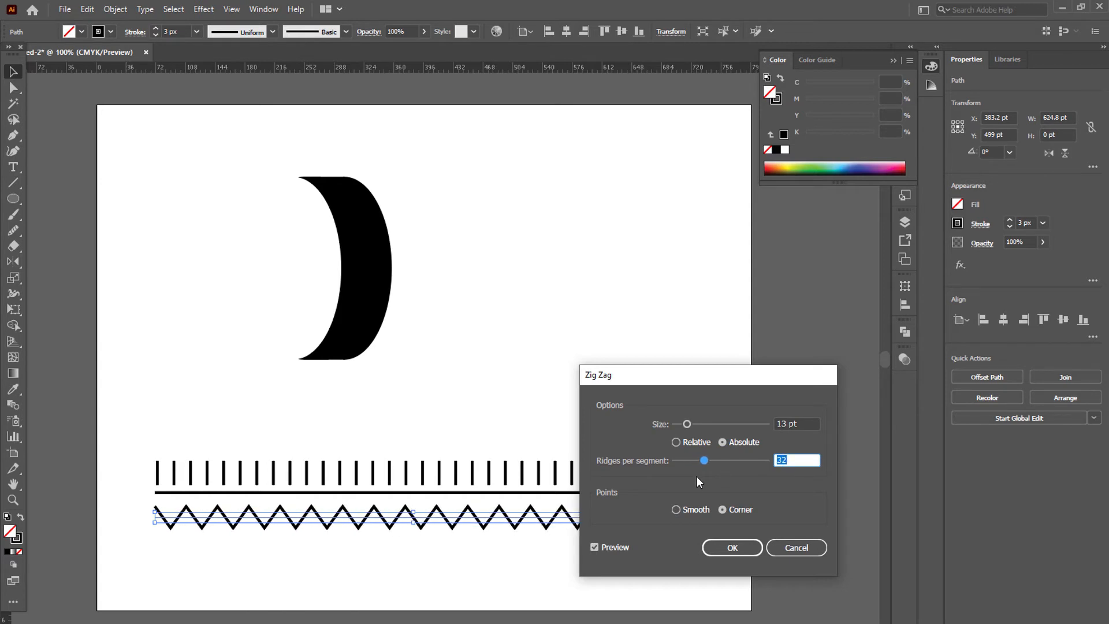
key("Up")
key("Up")
key("Up")
key("Up")
key("Up")
key("Up")
key("Up")
key("Up")
key("Up")
key("Up")
key("Up")
key("Up")
key("Up")
left_click(719, 549)
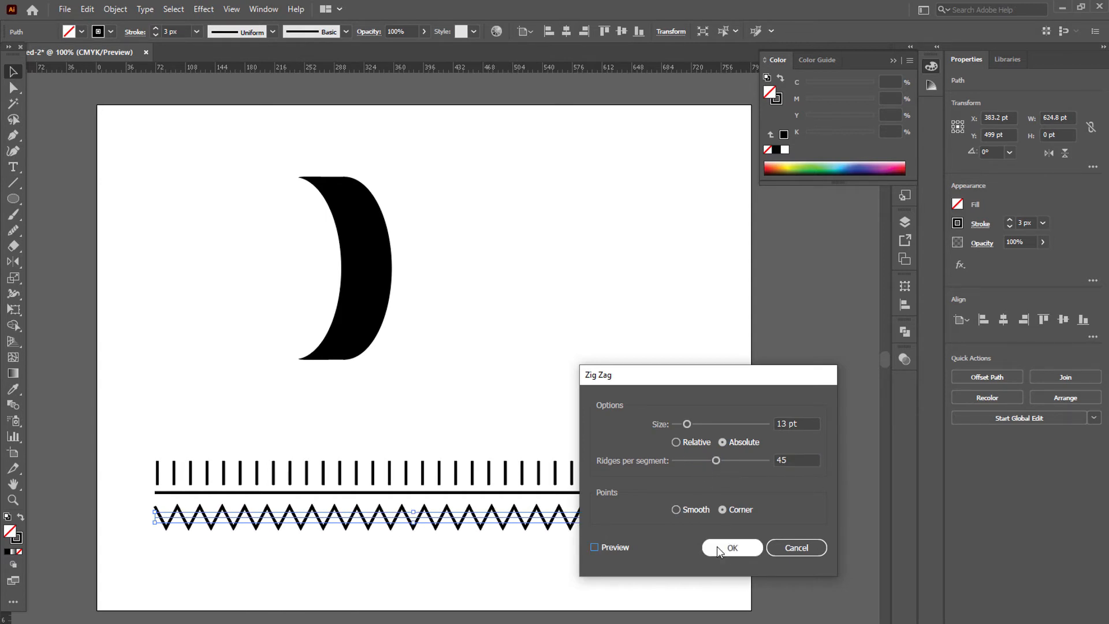
left_click(567, 549)
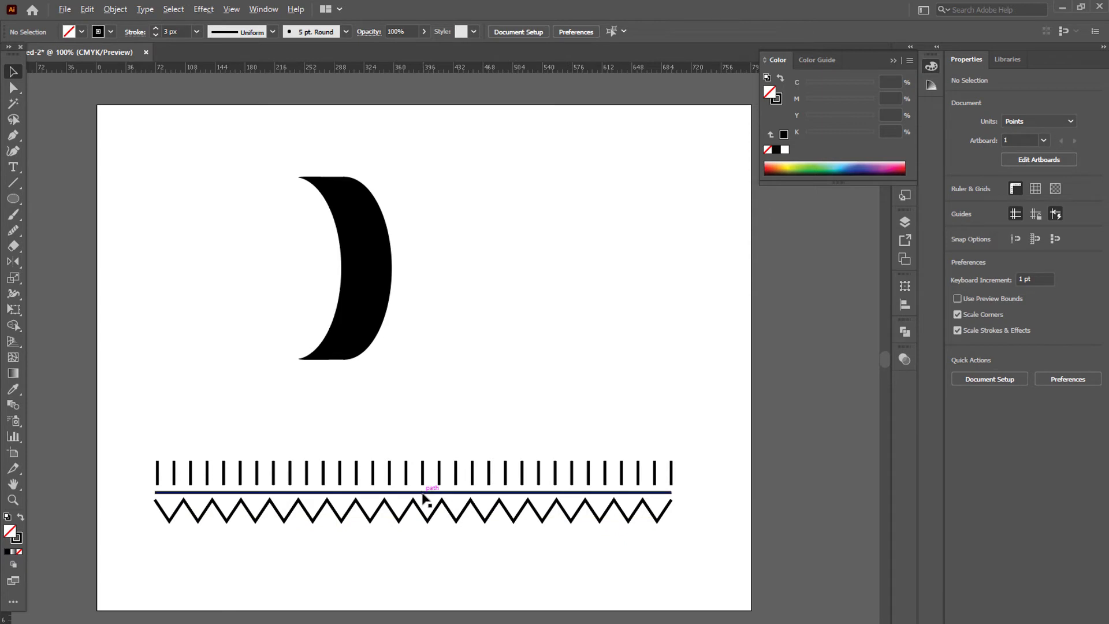
Duplicate the straight line about 43 pt down, beneath the zigzag, and set the copy's stroke weight to 6 px
left_click_drag(422, 494, 427, 531)
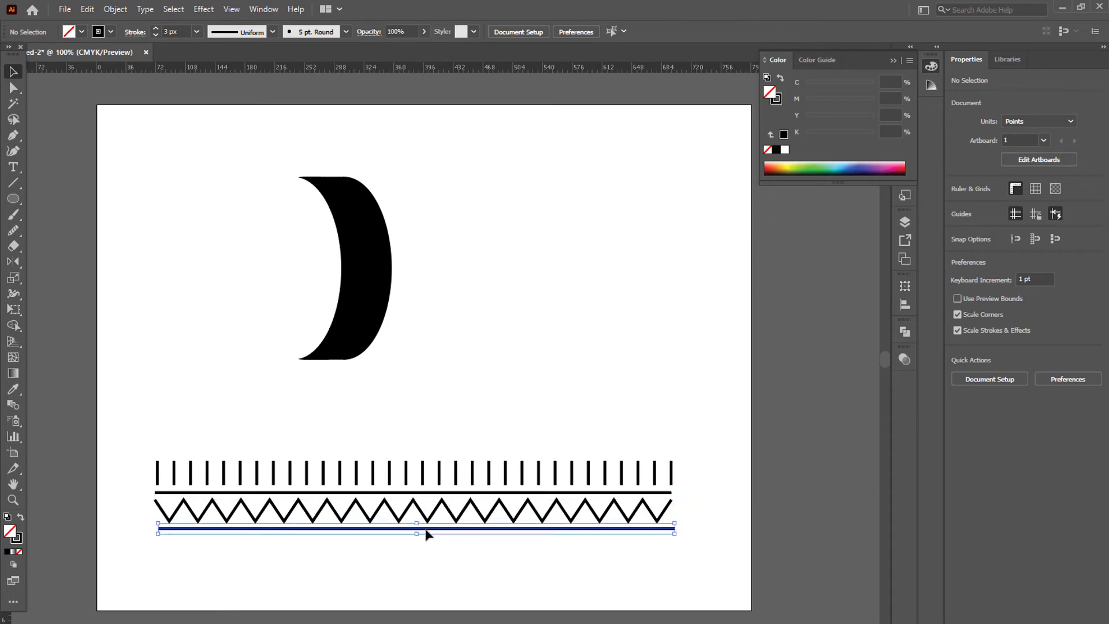
left_click(1008, 220)
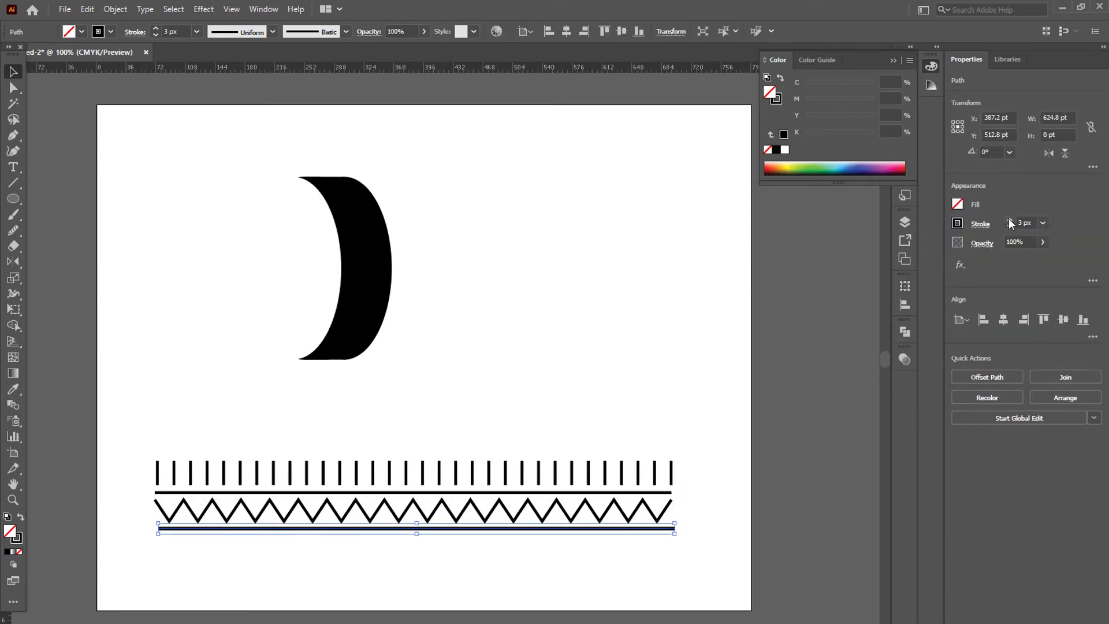
left_click(1009, 221)
left_click(1008, 221)
left_click(712, 487)
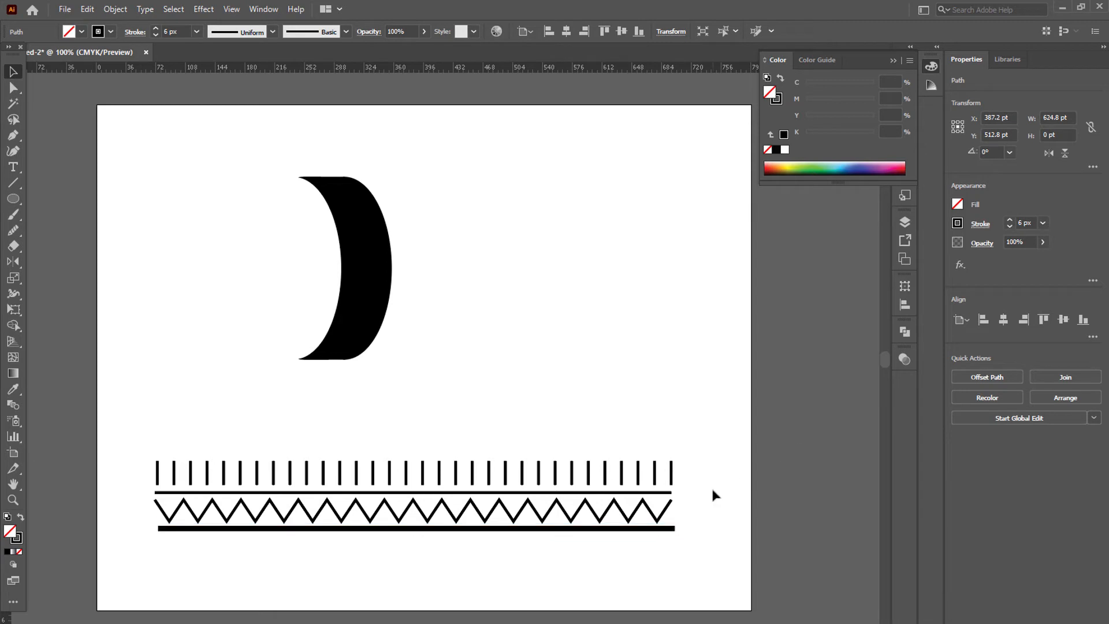
left_click(598, 528)
key("Down")
Duplicate the thin line about 83 pt down and place a copy of the zigzag between it and the thick line
left_click(425, 504)
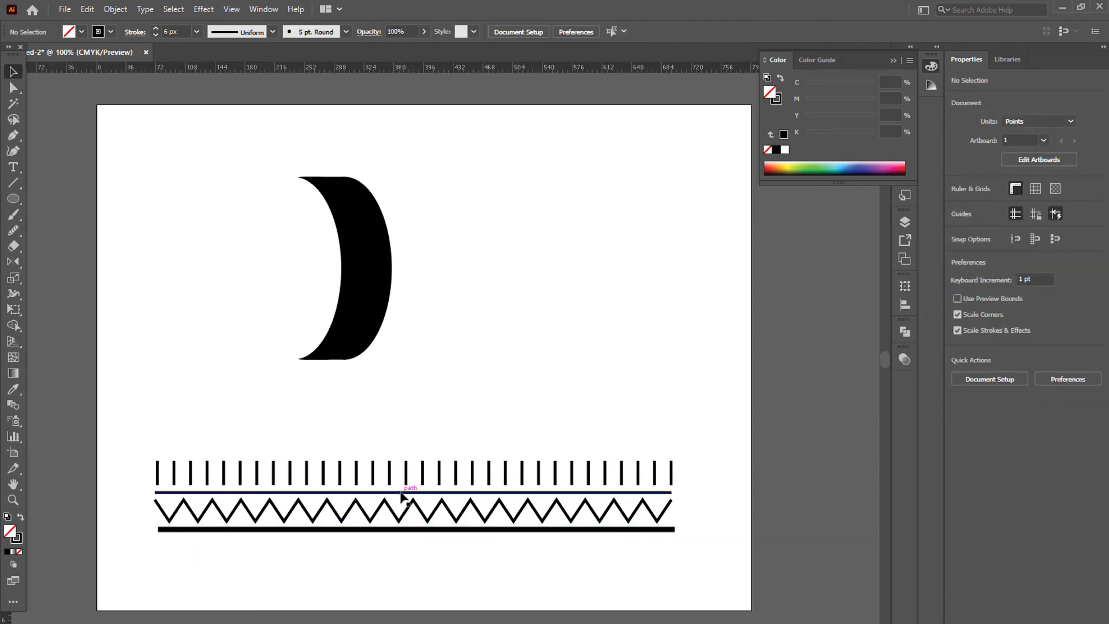
left_click_drag(402, 494, 397, 562)
left_click(408, 519)
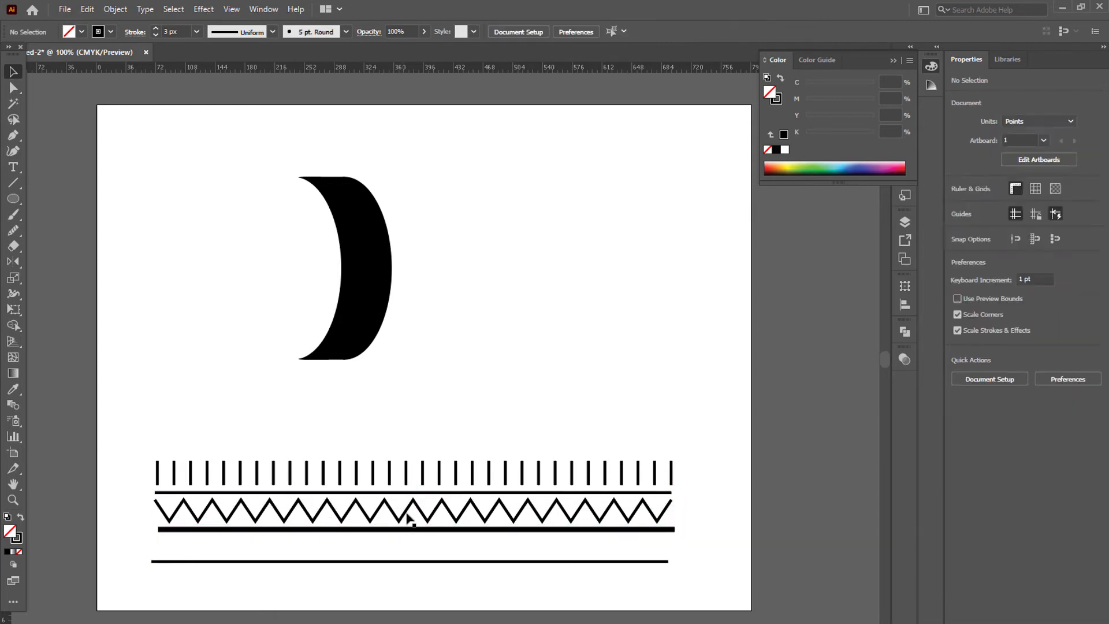
left_click_drag(408, 518, 410, 554)
left_click(425, 587)
Duplicate the tick row about 132 pt down, beneath the bottom thin line, and lower that line slightly toward it
scroll(425, 587, "down", 3)
left_click(164, 398)
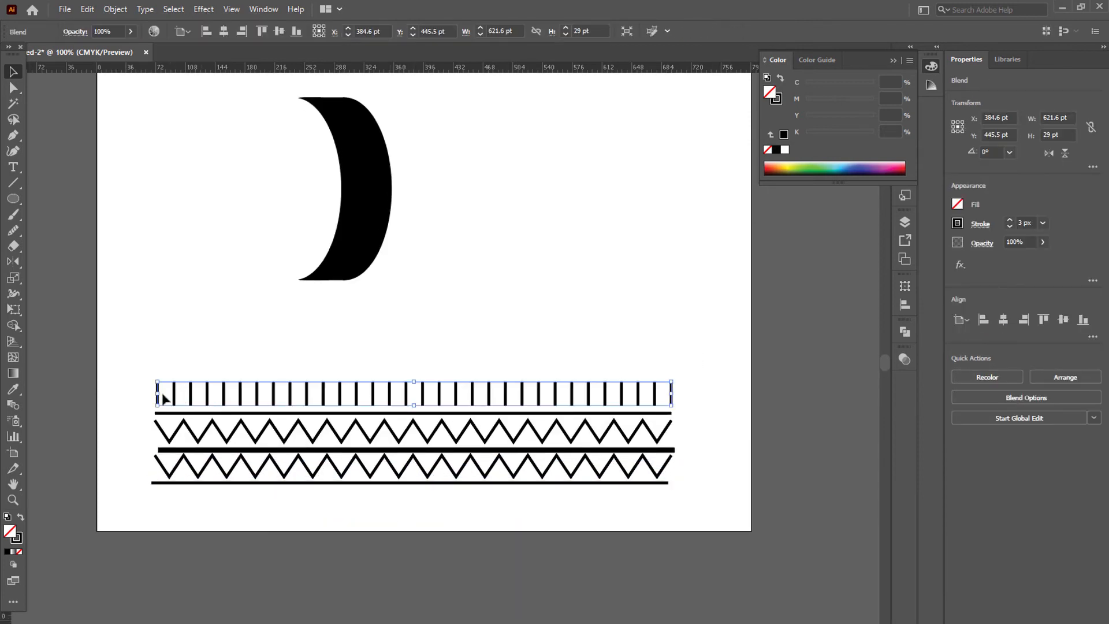
left_click_drag(170, 402, 170, 512)
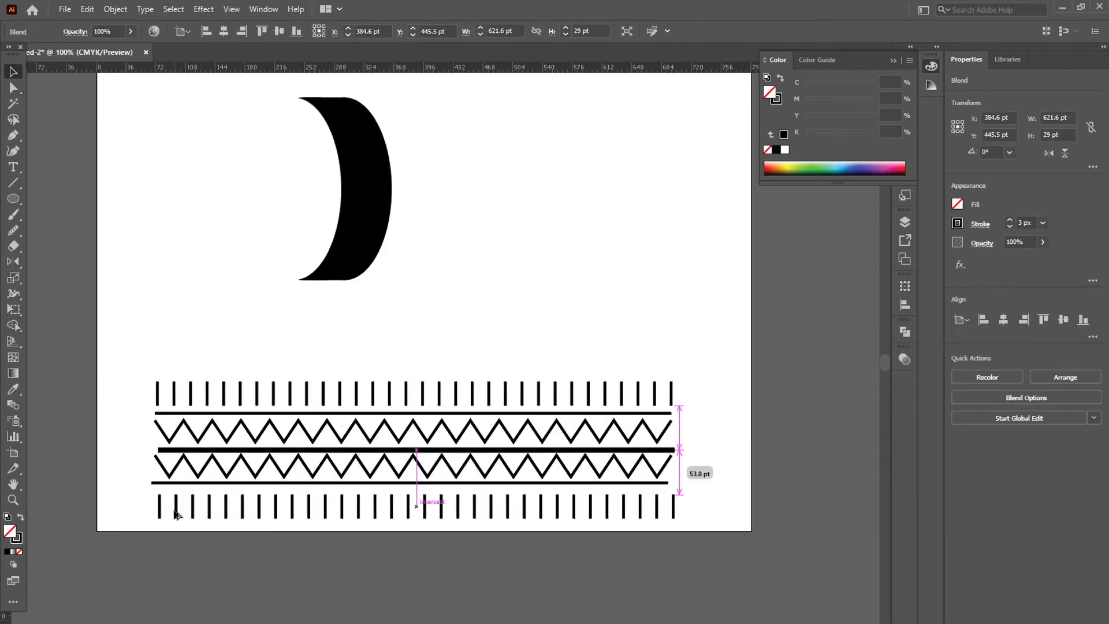
left_click(228, 552)
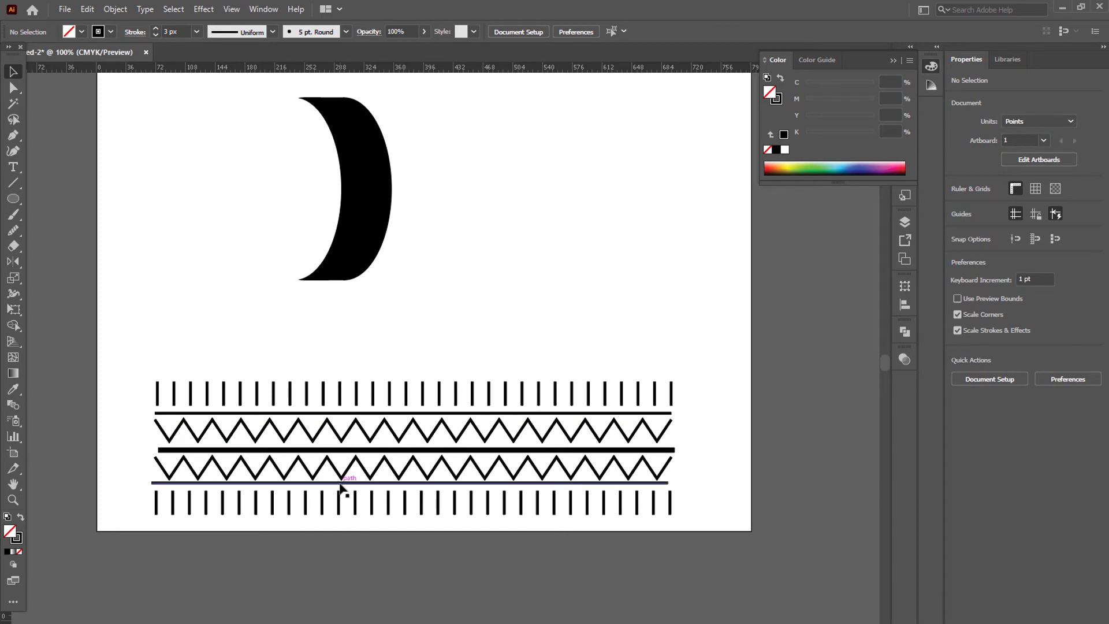
left_click_drag(341, 483, 341, 486)
left_click(356, 521)
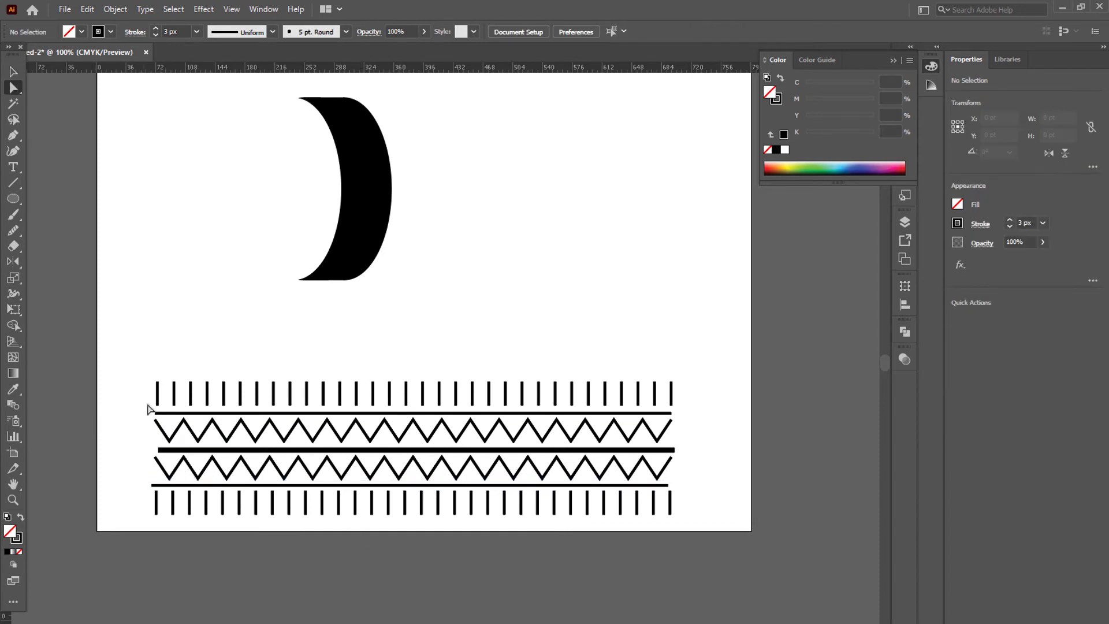
Slant the upper tick row by moving the top anchors of its first and last ticks 20 pt to the right
left_click(157, 382)
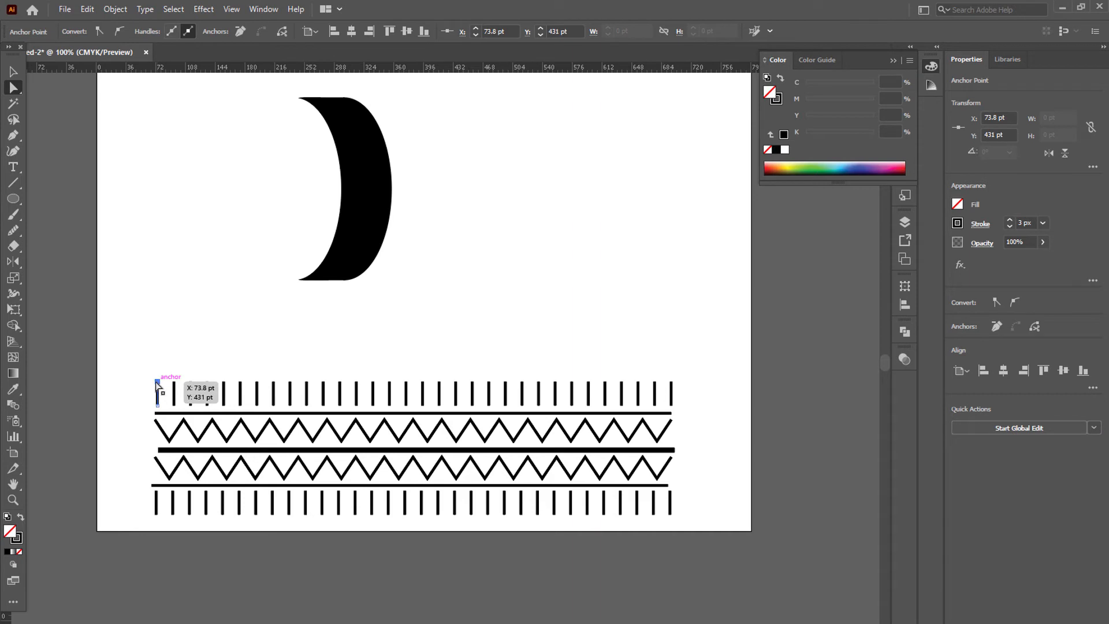
left_click(671, 382, "shift")
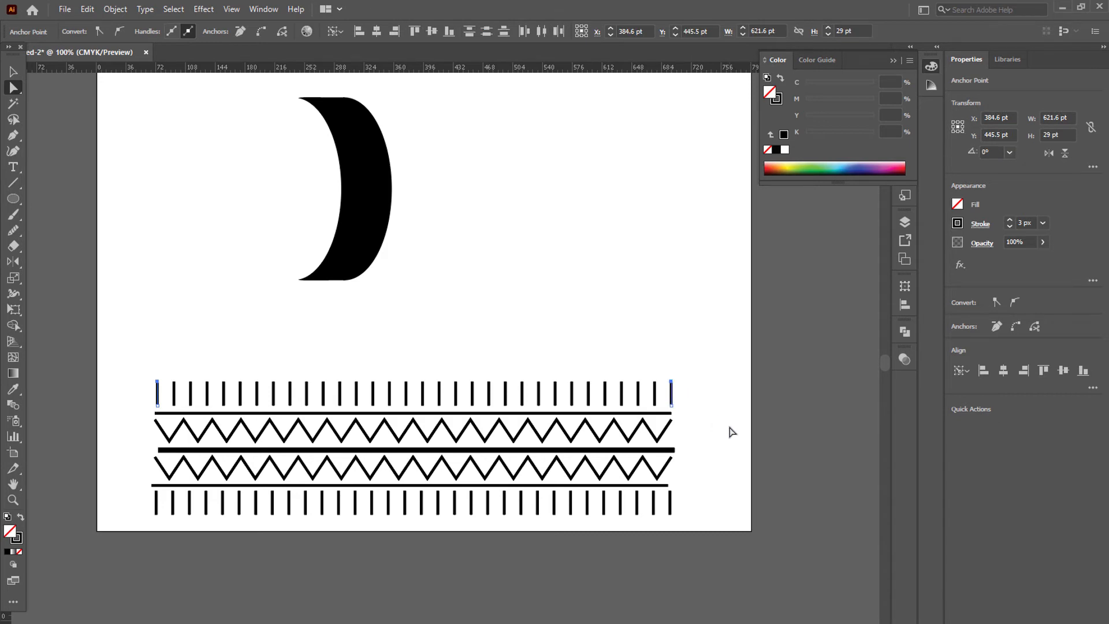
key("Right")
key("Right")
key("Right")
key("Right")
key("Right")
key("Right")
key("Right")
key("Right")
key("Right")
key("Right")
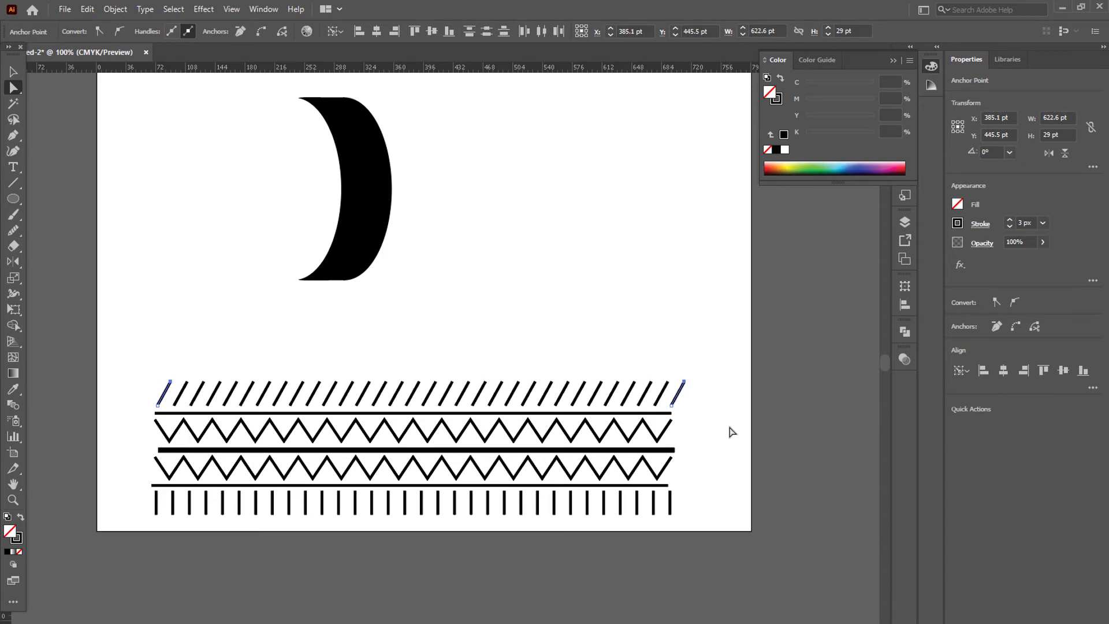
key("Right")
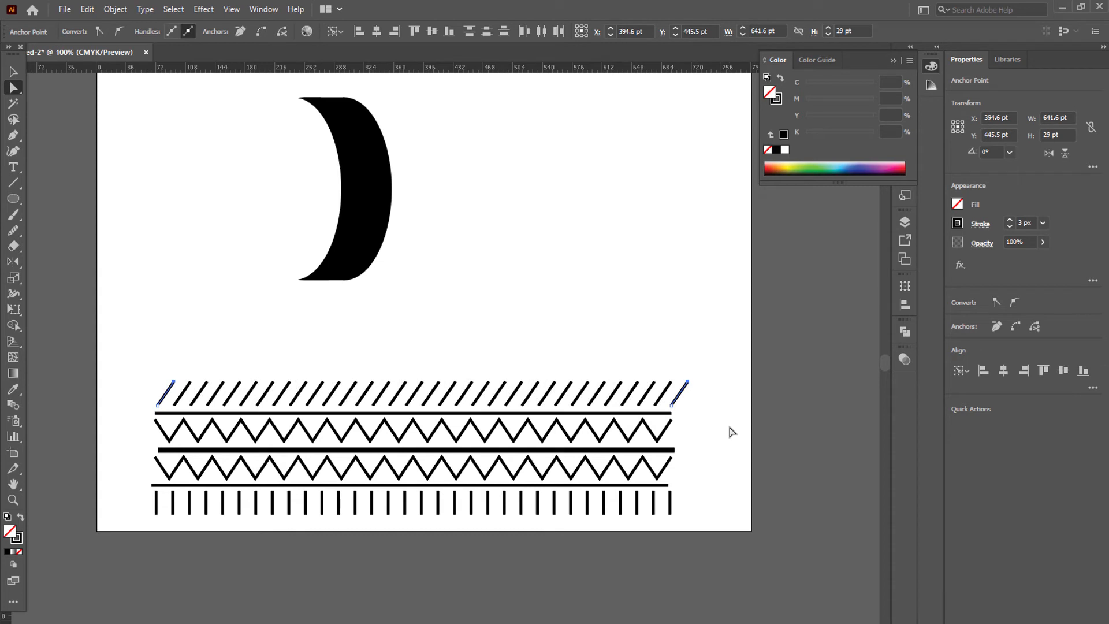
Slant the lower tick row the opposite way by moving the top anchors of its first and last ticks 20 pt left
left_click(156, 492)
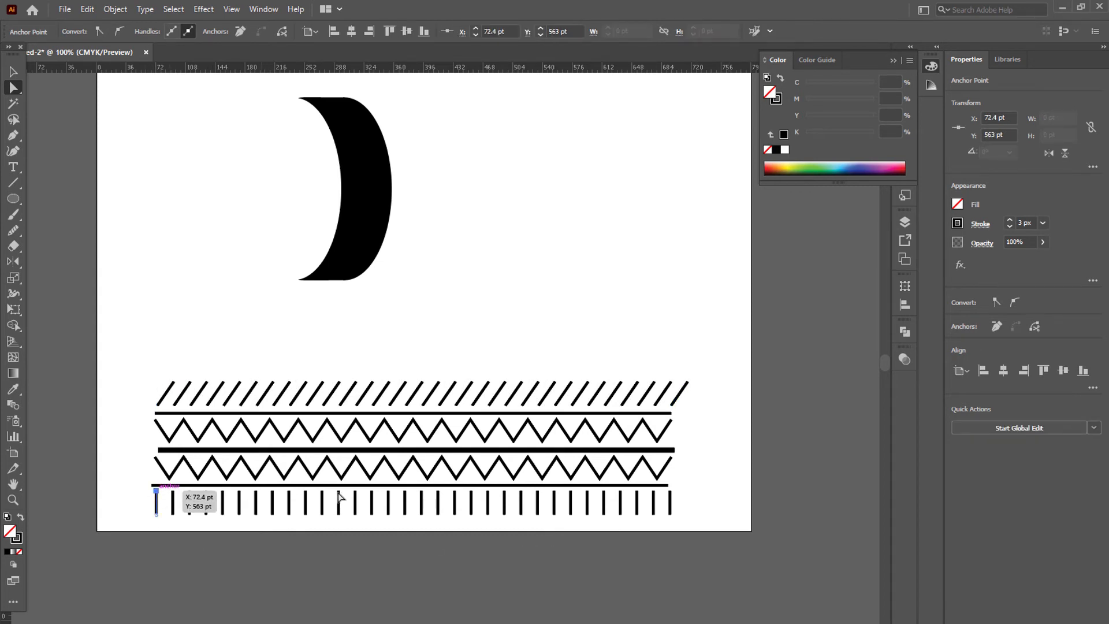
left_click(670, 492, "shift")
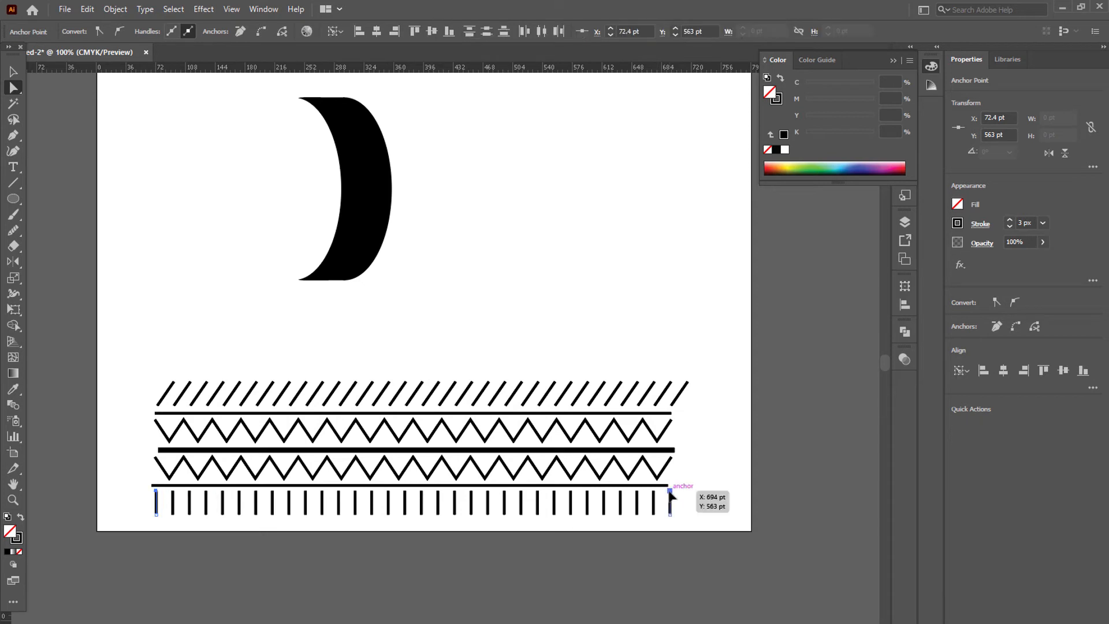
key("Left")
key("Left")
key("Left")
key("Left")
key("Left")
key("Left")
key("Left")
key("Left")
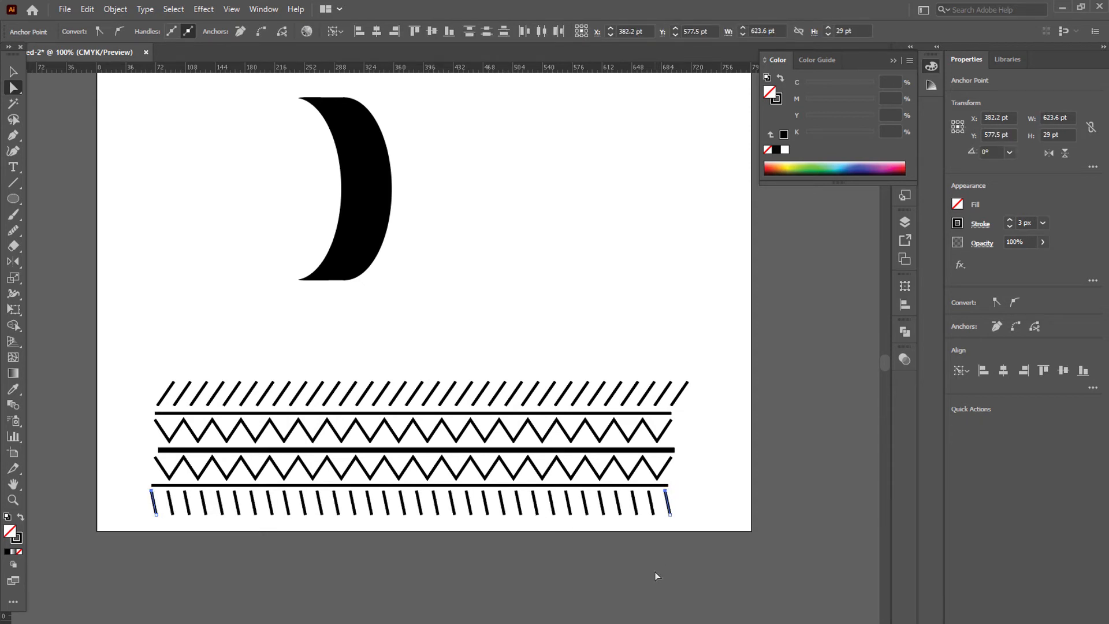
key("Left")
key("Left")
key("Left")
key("Left")
key("Left")
key("Left")
key("Left")
key("Left")
key("Left")
key("Left")
key("Left")
key("Left")
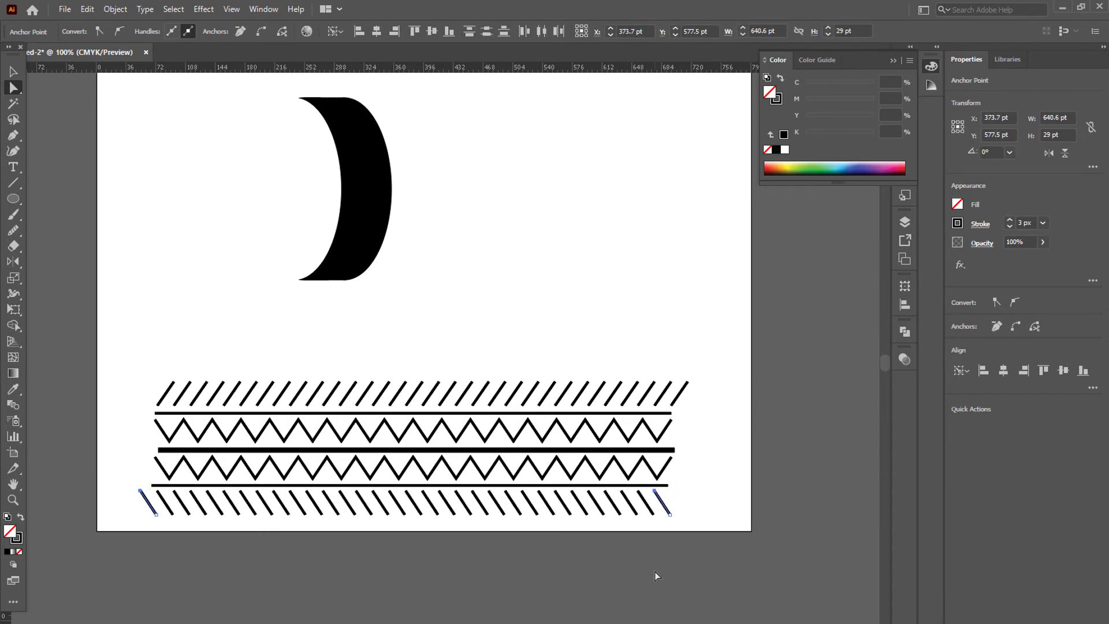
Move the whole lower slanted tick row 16 pt to the right
left_click(12, 75)
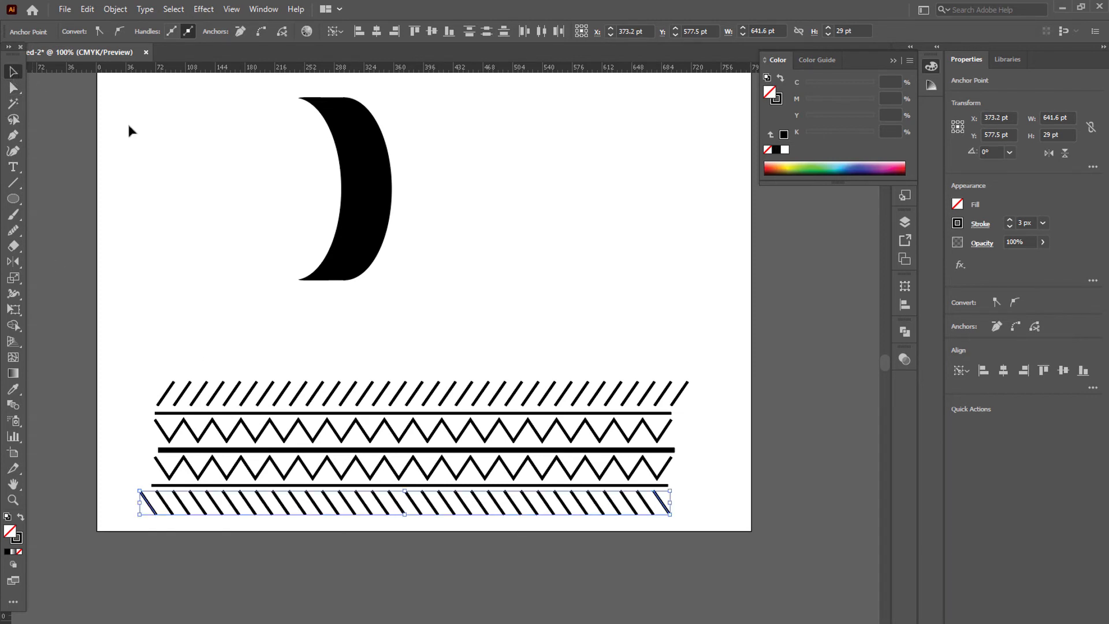
left_click(146, 143)
left_click(197, 505)
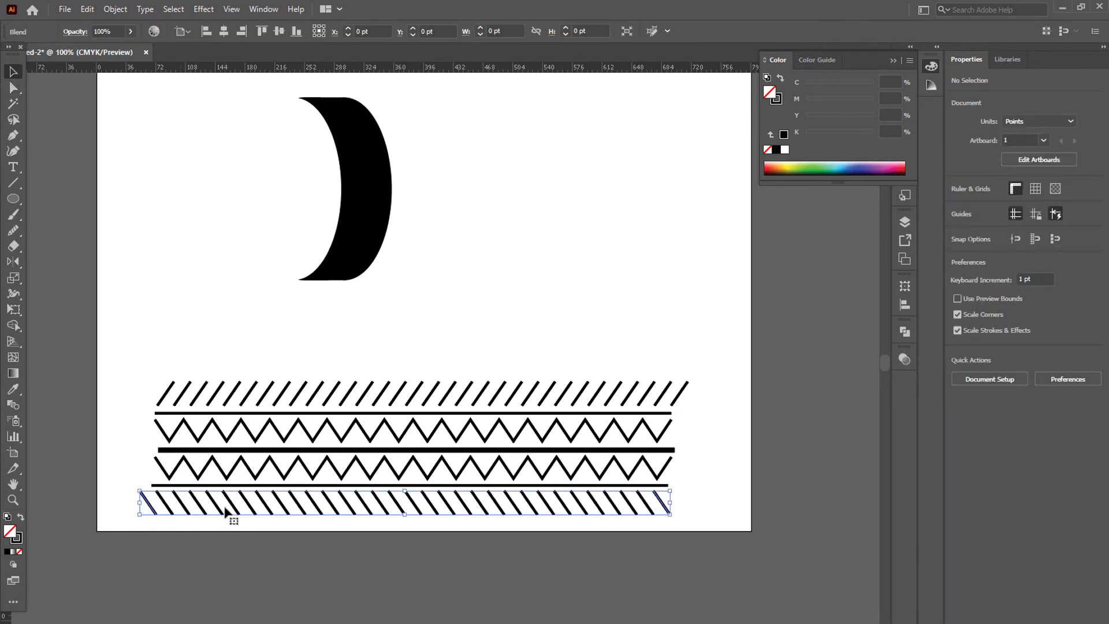
key("Right")
key("Right")
key("Right")
key("Right")
key("Right")
key("Right")
key("Right")
key("Right")
key("Right")
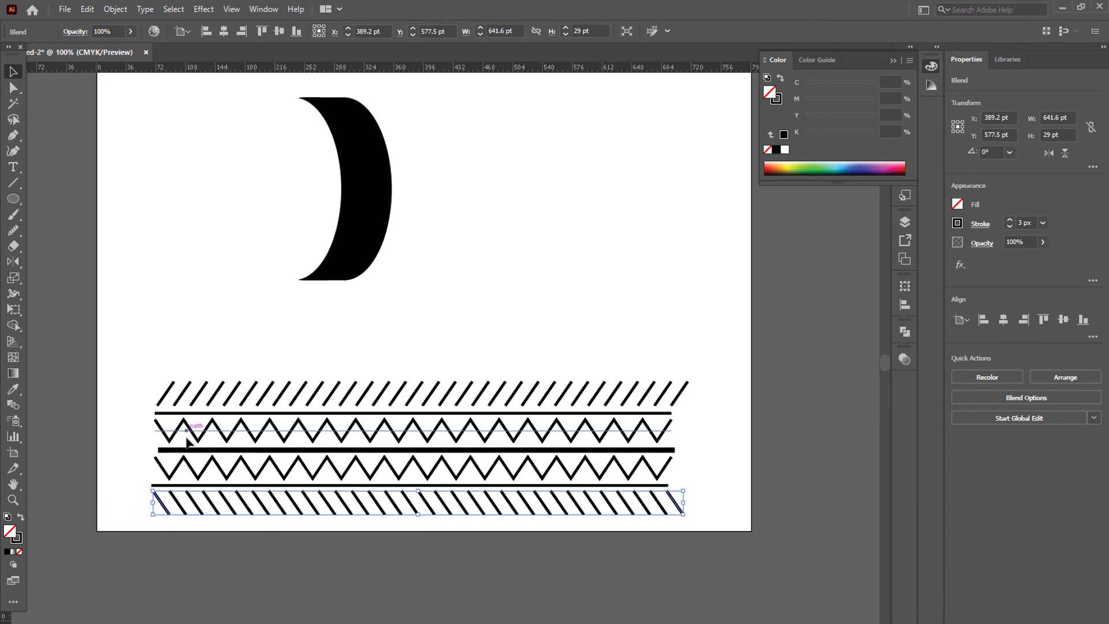
left_click(242, 577)
Outline the strokes of all the pattern's tick rows, lines and zigzags, and try to unite them
left_click_drag(251, 351, 714, 529)
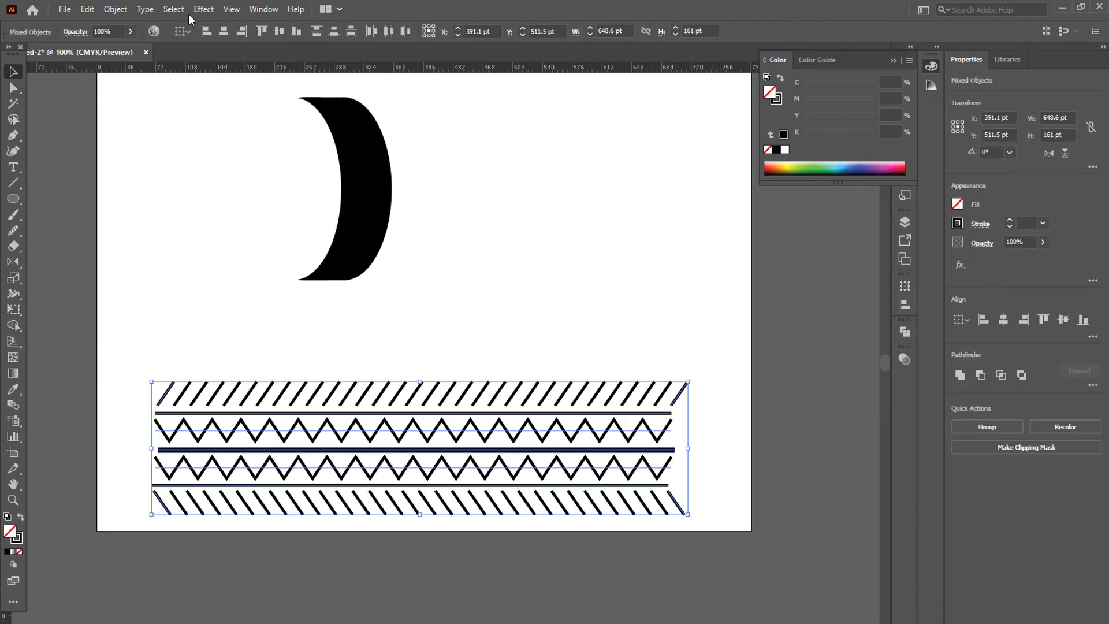
left_click(115, 9)
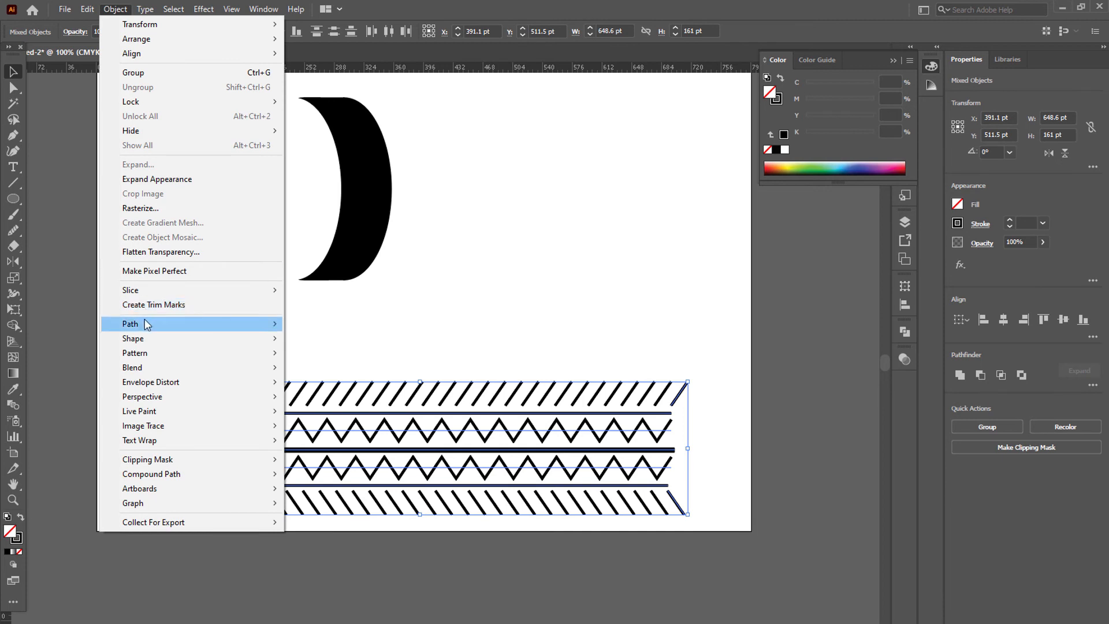
mouse_move(147, 324)
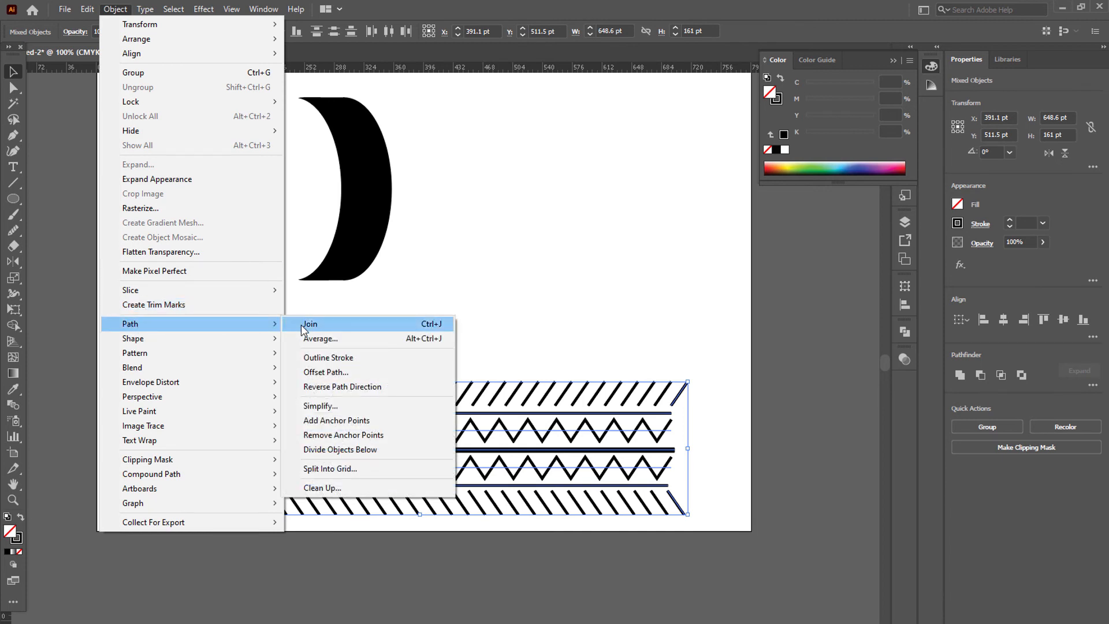
left_click(392, 365)
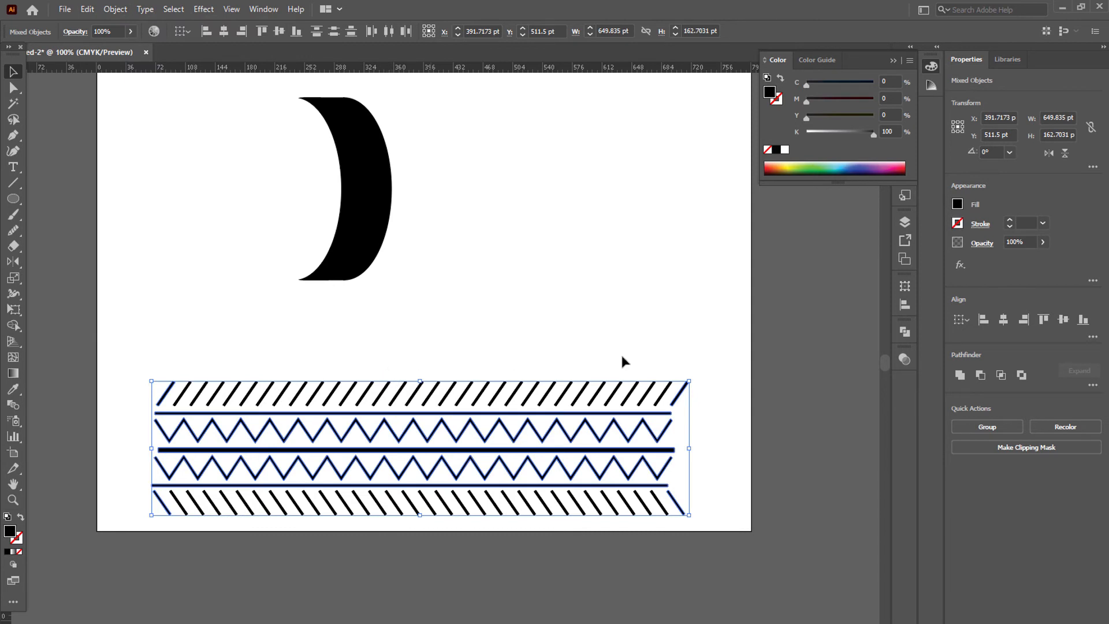
left_click(959, 377)
scroll(334, 495, "up", 1)
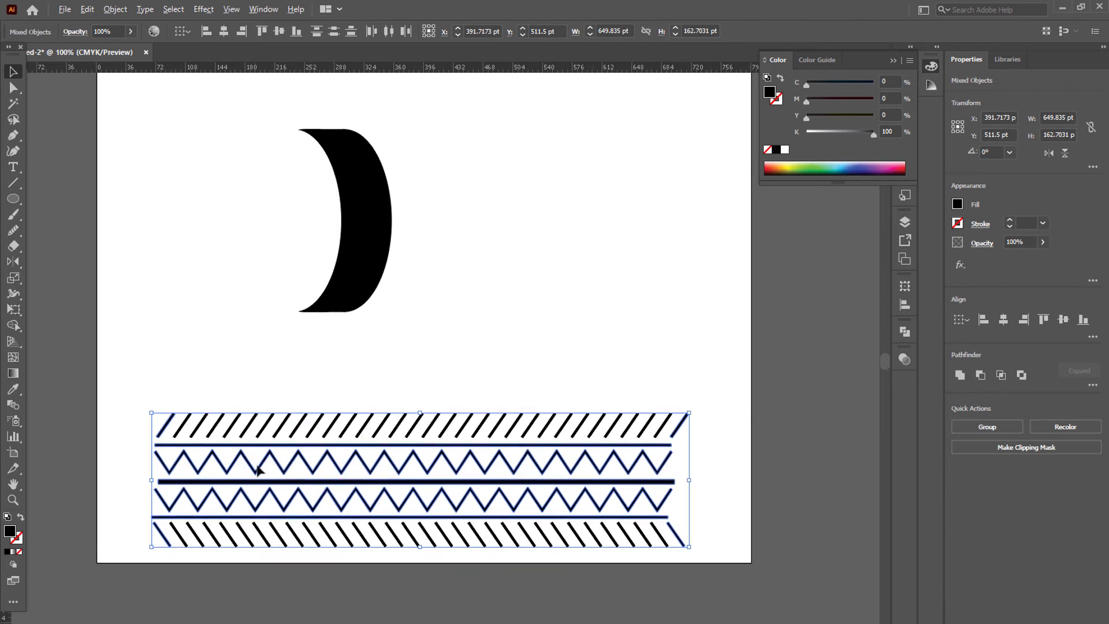
Duplicate the line pattern, rotate the copy 90° and scale it to about 113 by 450 pt beside the crescent
left_click_drag(259, 469, 301, 260)
scroll(529, 443, "up", 4)
mouse_move(740, 201)
left_mouse_down()
mouse_move(418, 95)
mouse_move(424, 229)
left_mouse_up()
left_click_drag(484, 370, 483, 239)
left_click(521, 292)
mouse_move(425, 99)
left_mouse_down()
mouse_move(437, 146)
mouse_move(546, 364)
left_mouse_up()
left_click(444, 290)
left_click(525, 358)
Group all parts of the vertical pattern copy
left_click_drag(426, 127, 544, 515)
left_click(108, 10)
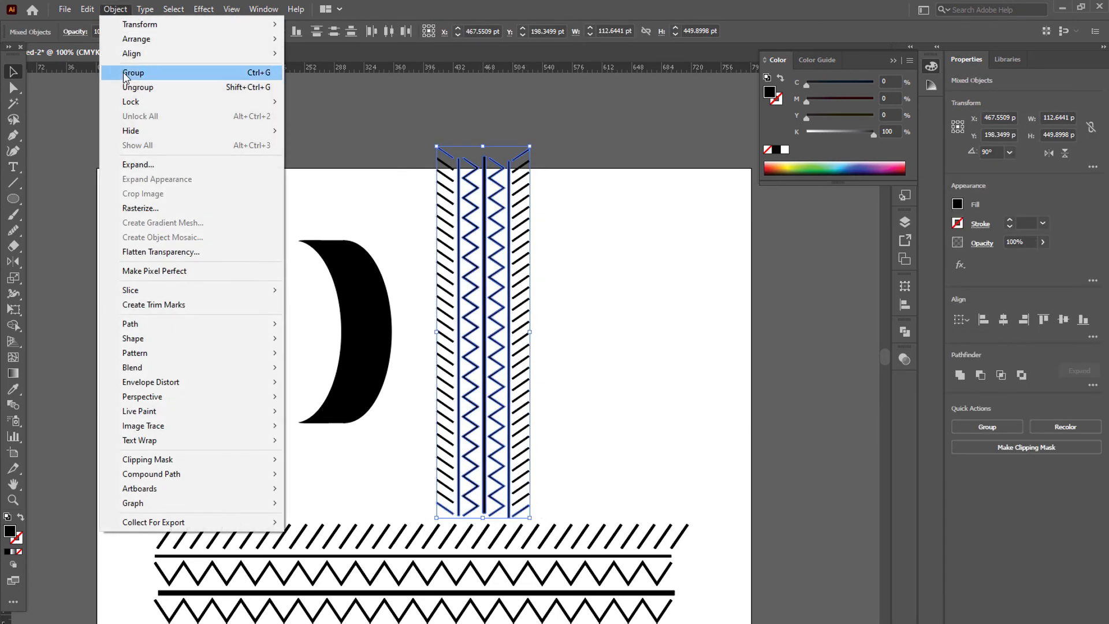
left_click(133, 72)
left_click(580, 194)
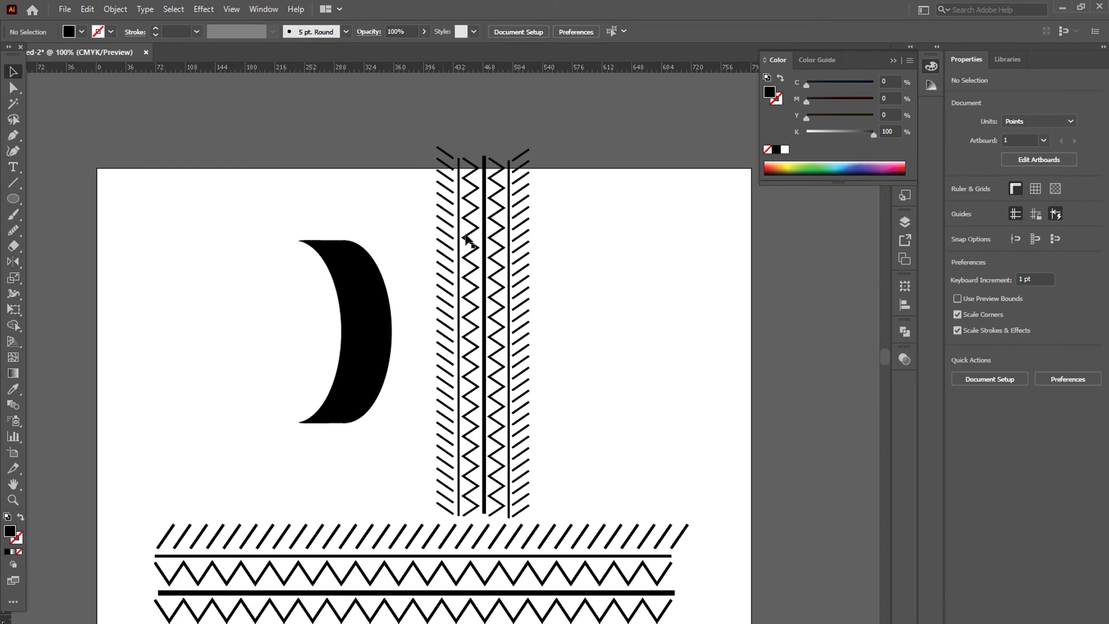
Warp the vertical pattern group with a vertical Arch effect at -39% bend
left_click(468, 239)
left_click(203, 10)
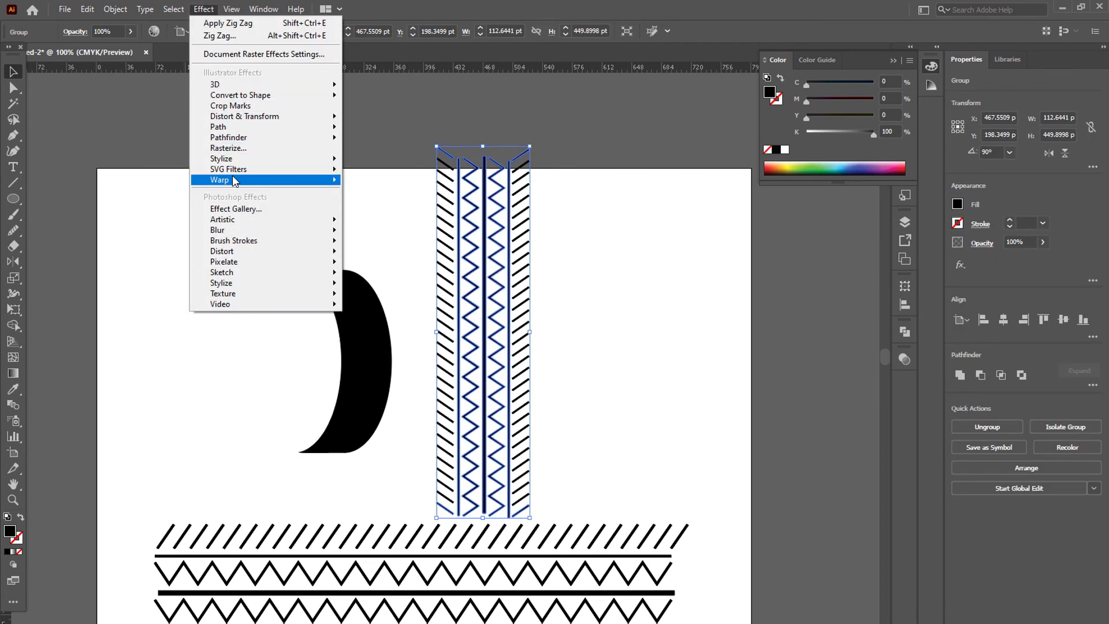
mouse_move(240, 183)
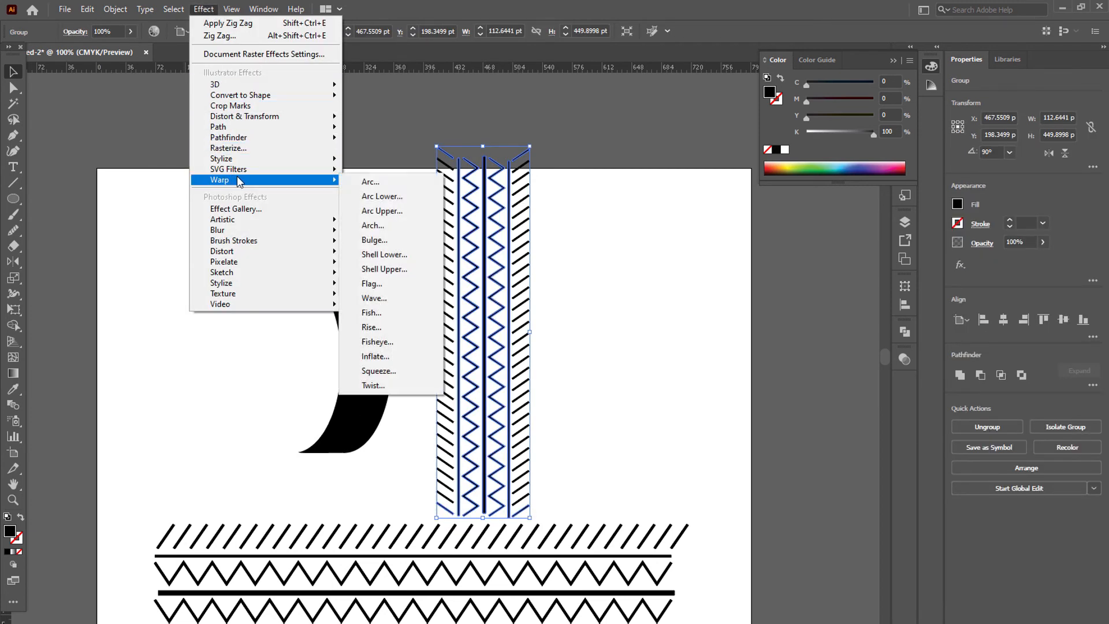
left_click(403, 232)
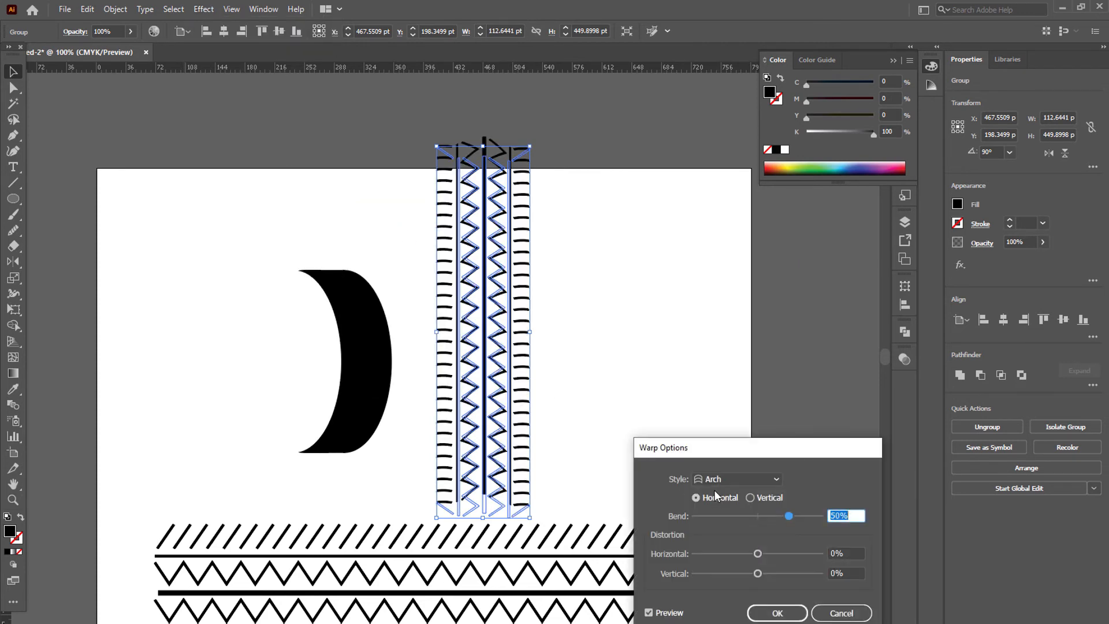
left_click(751, 498)
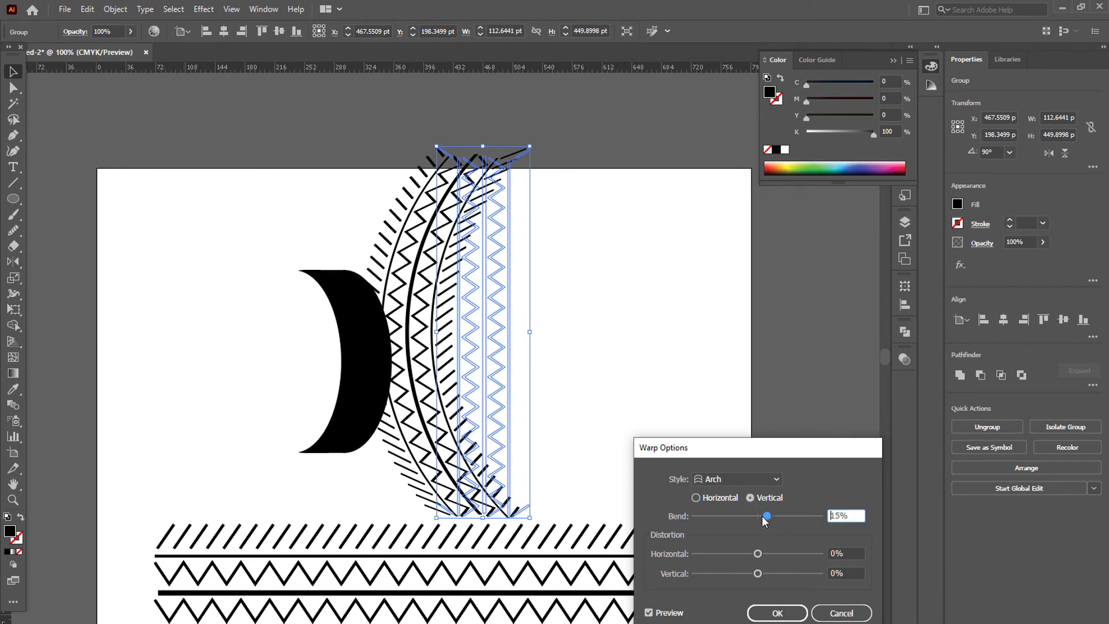
left_click_drag(764, 521, 736, 518)
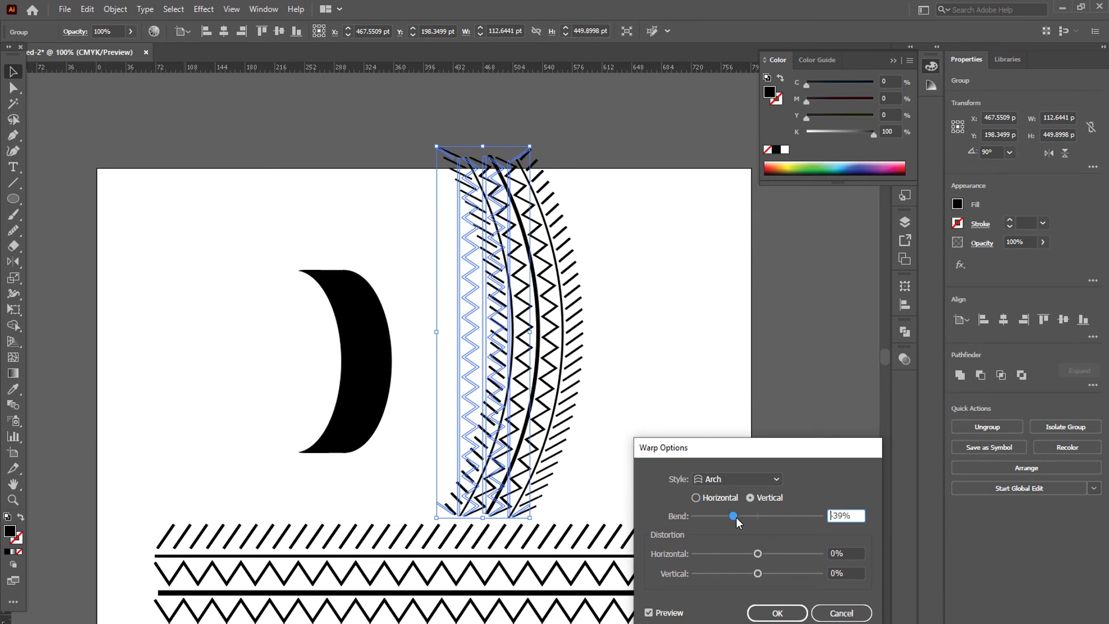
left_click(777, 613)
Scale the arched pattern down to about 60 by 234 pt and position it over the black crescent
left_click_drag(530, 518, 497, 477)
left_click_drag(484, 347, 345, 428)
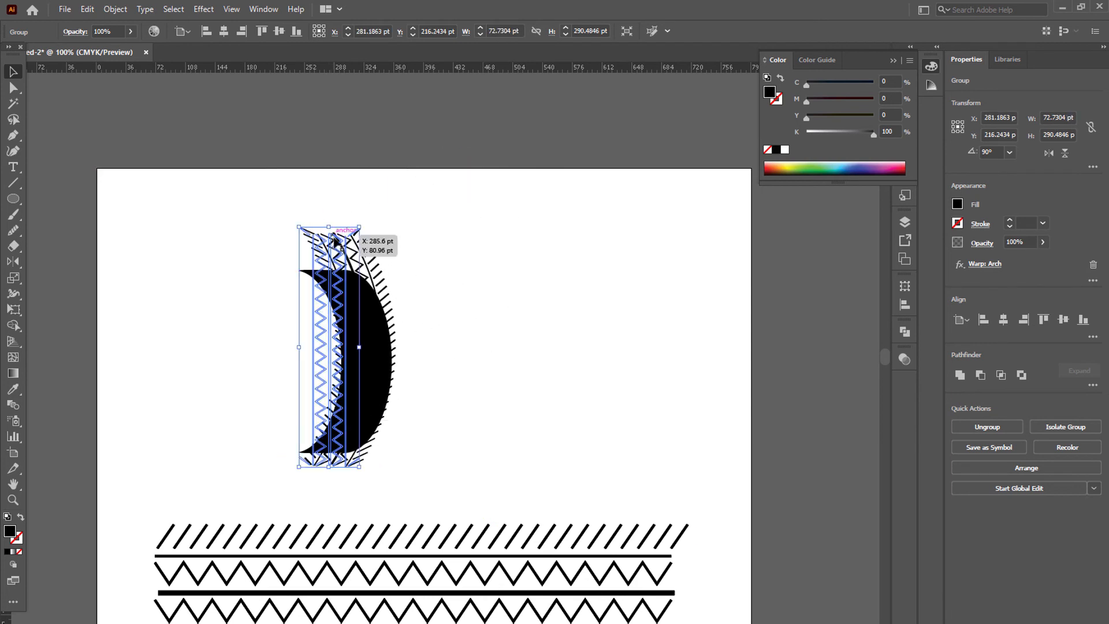
left_click_drag(331, 228, 328, 253)
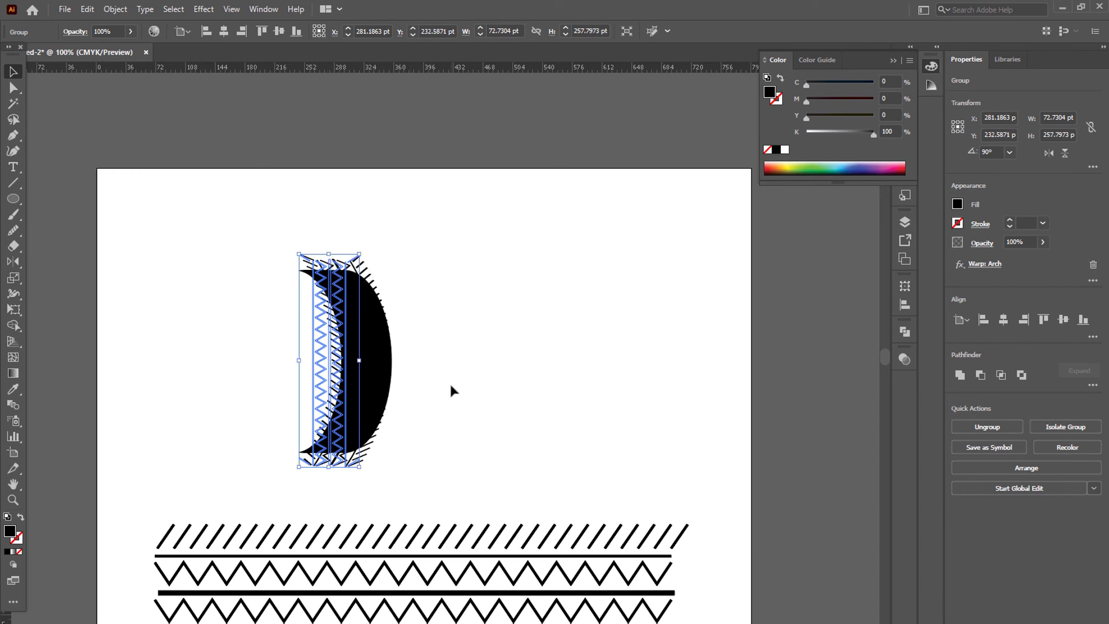
left_click(450, 385)
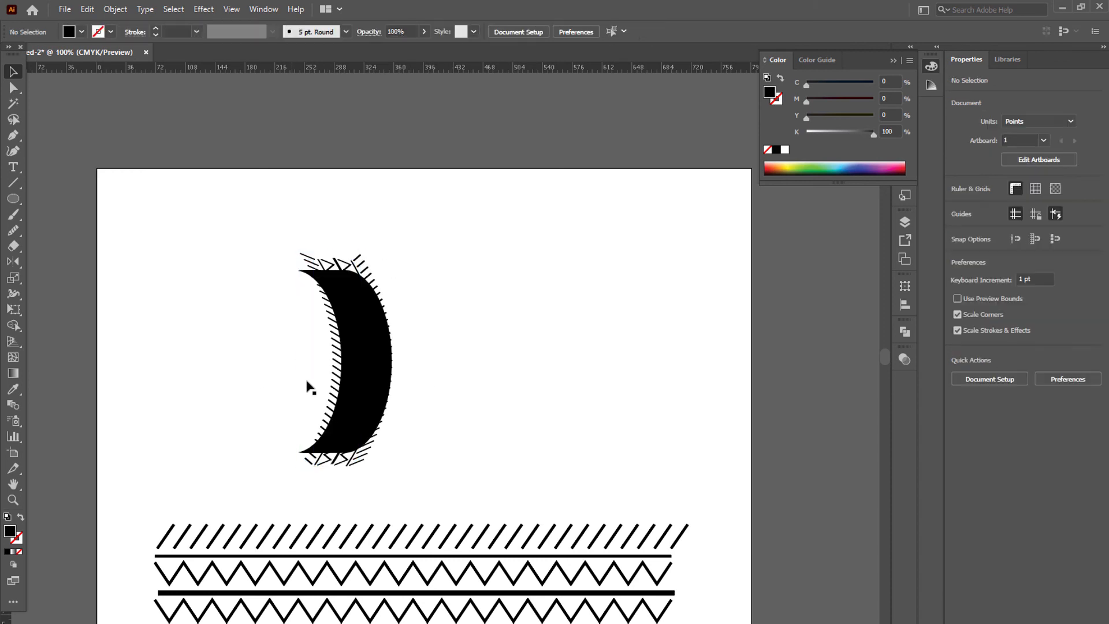
left_click_drag(333, 374, 330, 463)
left_click(202, 10)
left_click(223, 22)
key("ctrl+z")
key("ctrl+z")
Expand the appearance of the arched pattern into editable shapes
left_click(569, 377)
left_click(358, 457)
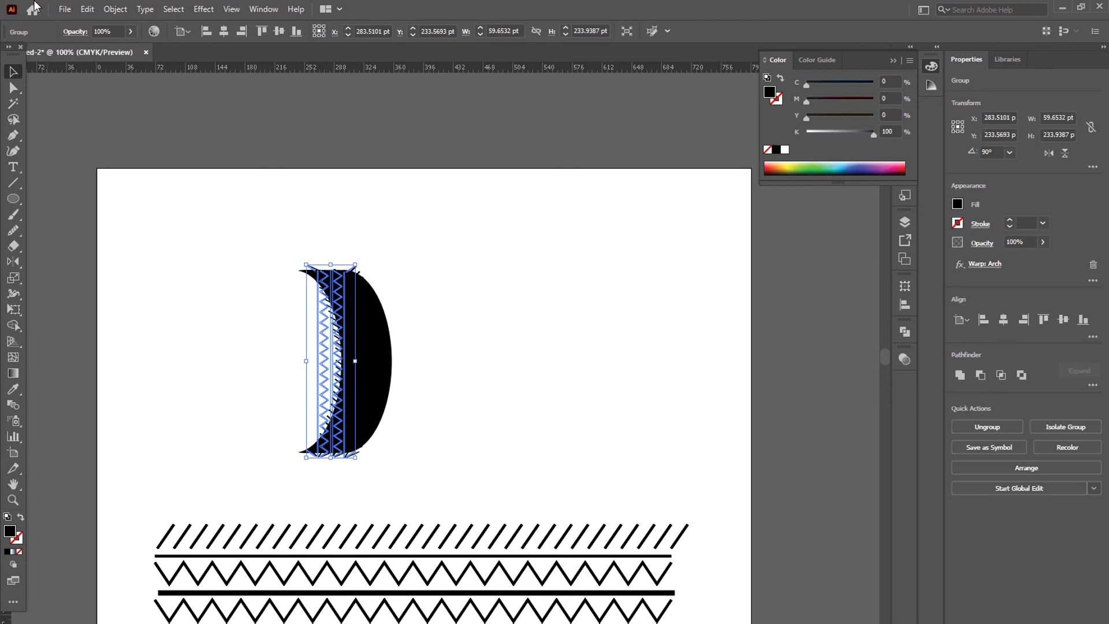
left_click(122, 11)
mouse_move(151, 329)
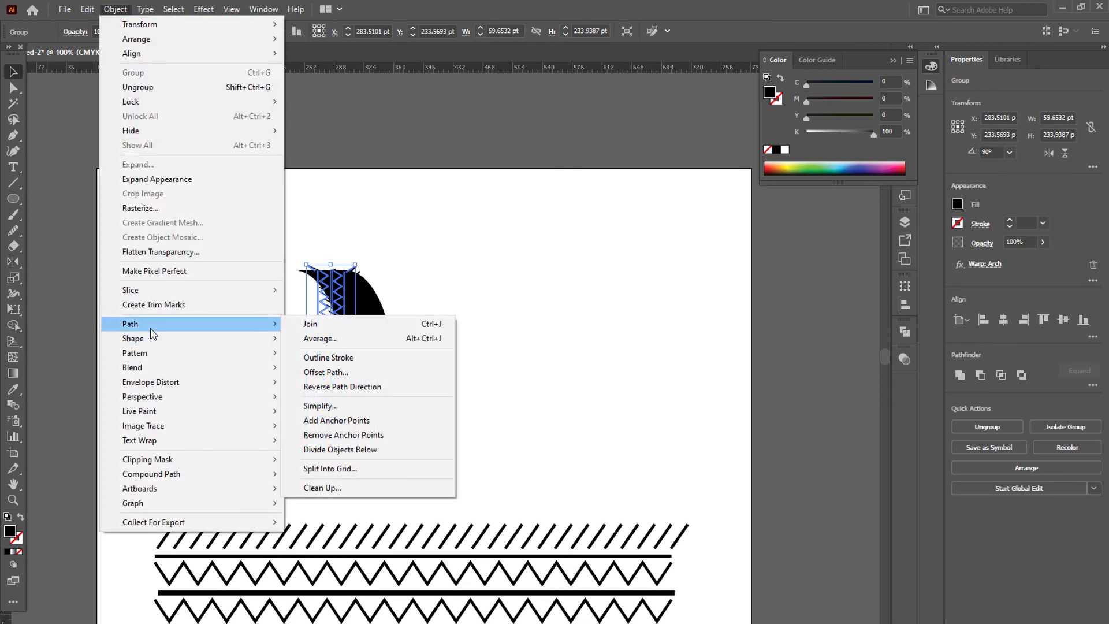
left_click(141, 180)
left_click(186, 254)
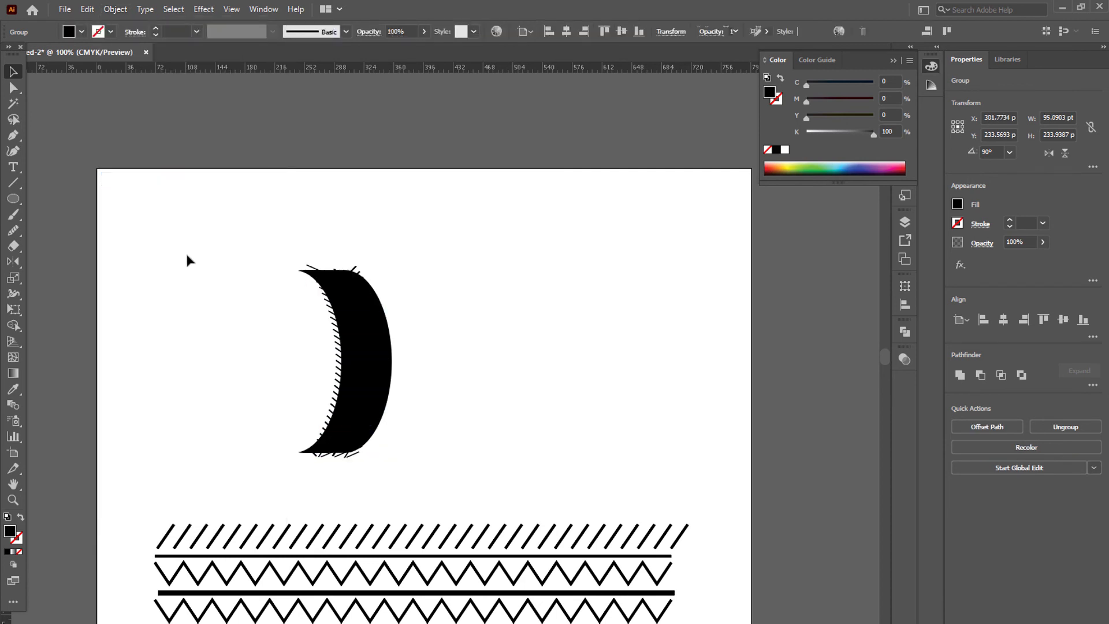
Nudge the expanded pattern 4 pt to the right and subtract it from the crescent to form a tire tread
left_click(342, 405)
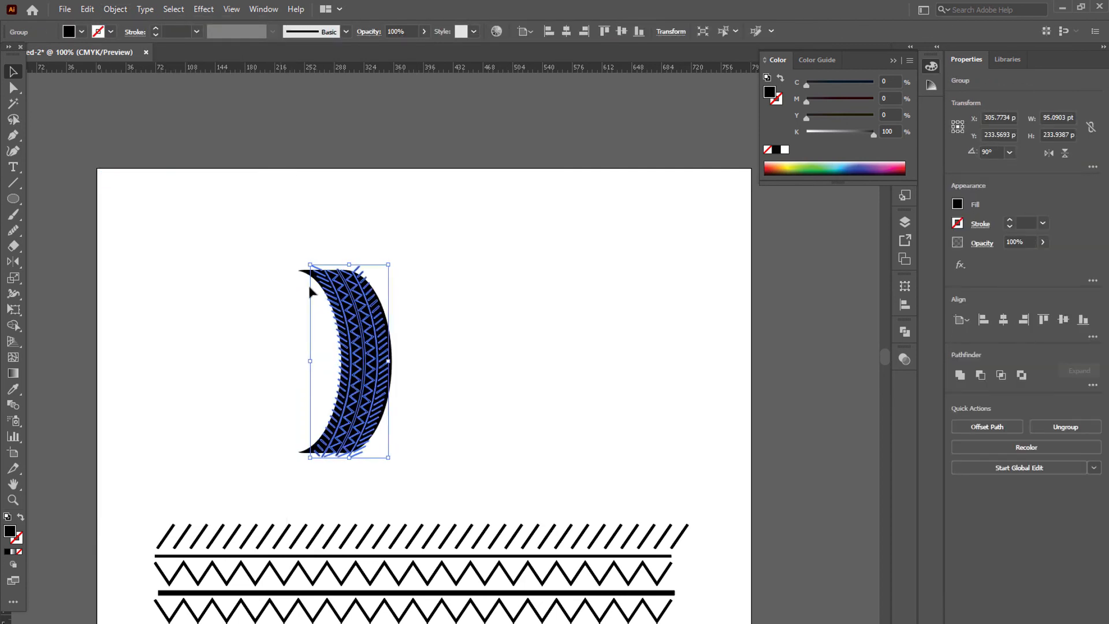
left_click_drag(280, 250, 439, 475)
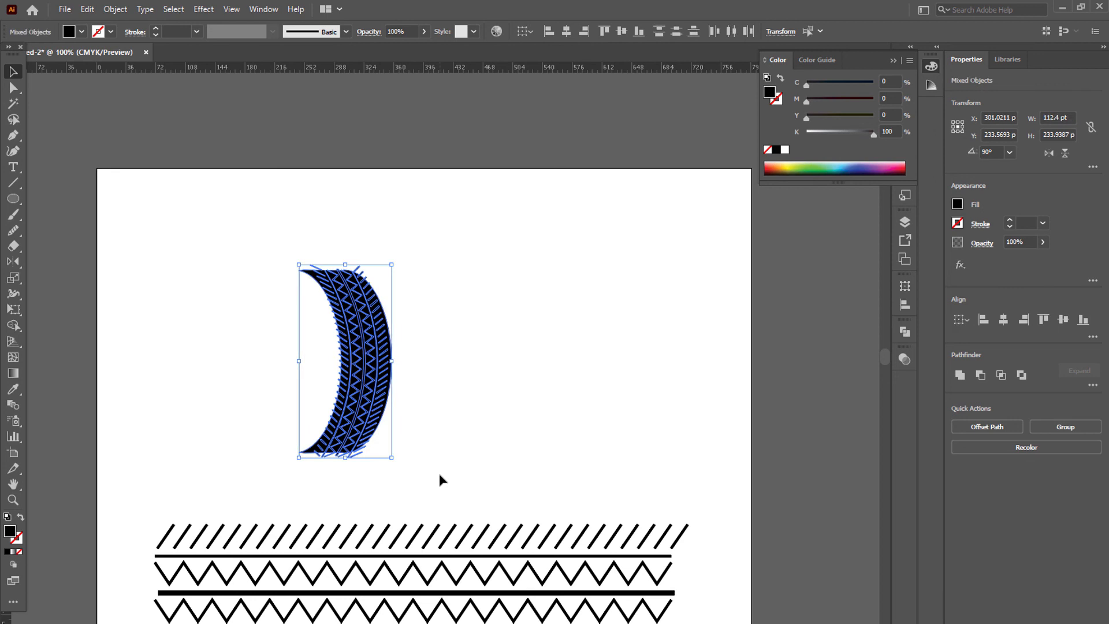
key("ctrl+g")
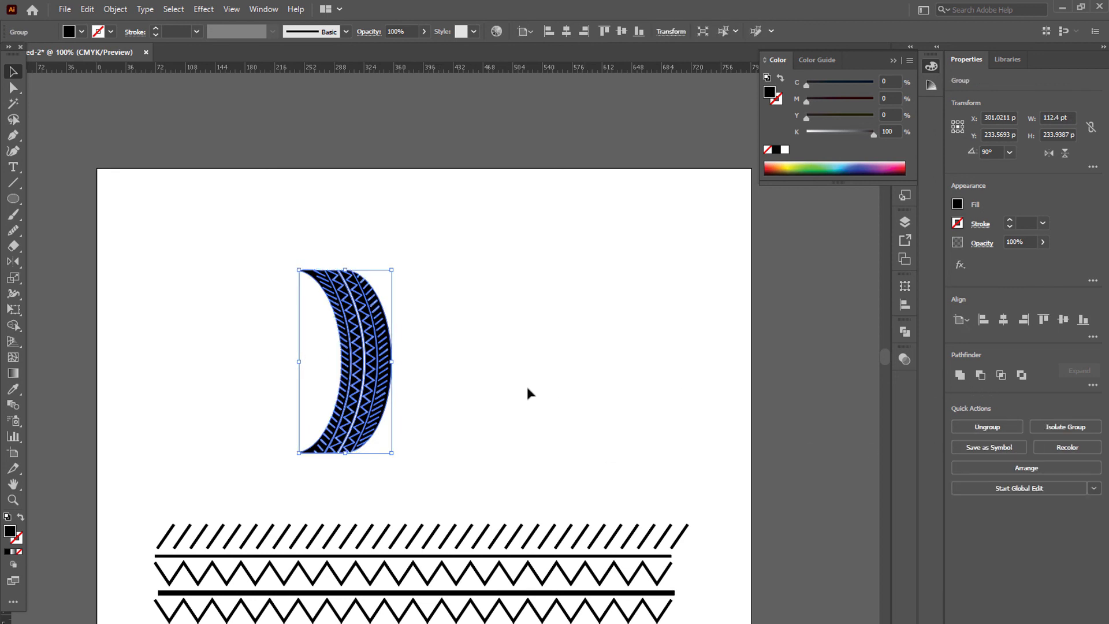
left_click(561, 400)
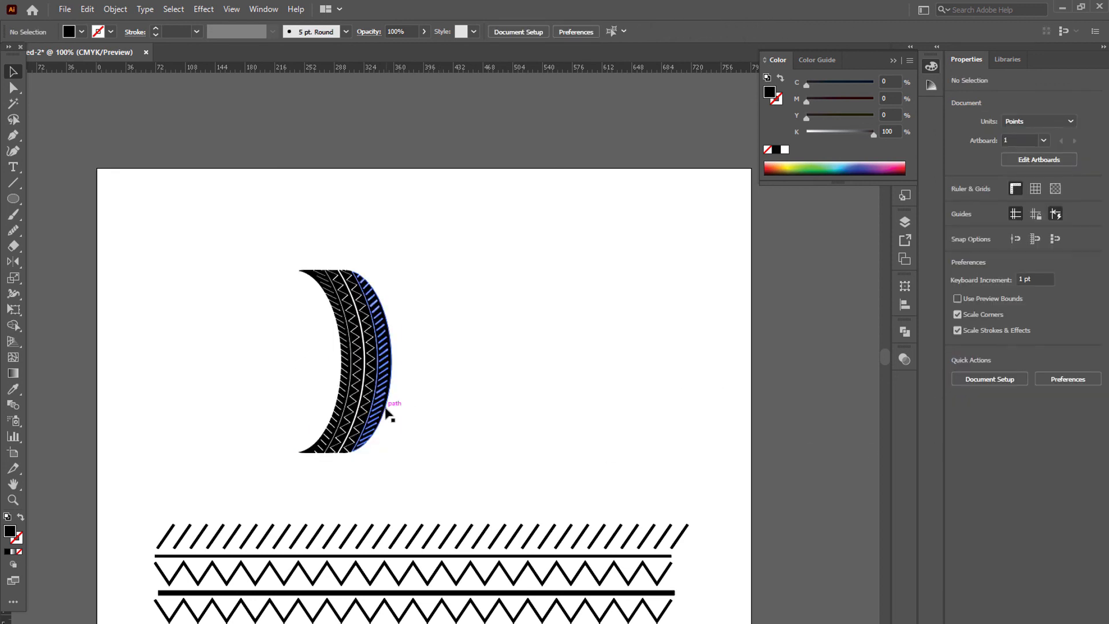
Move the tread-patterned crescent slightly up and to the right
left_click(12, 500)
left_click_drag(363, 407, 453, 505)
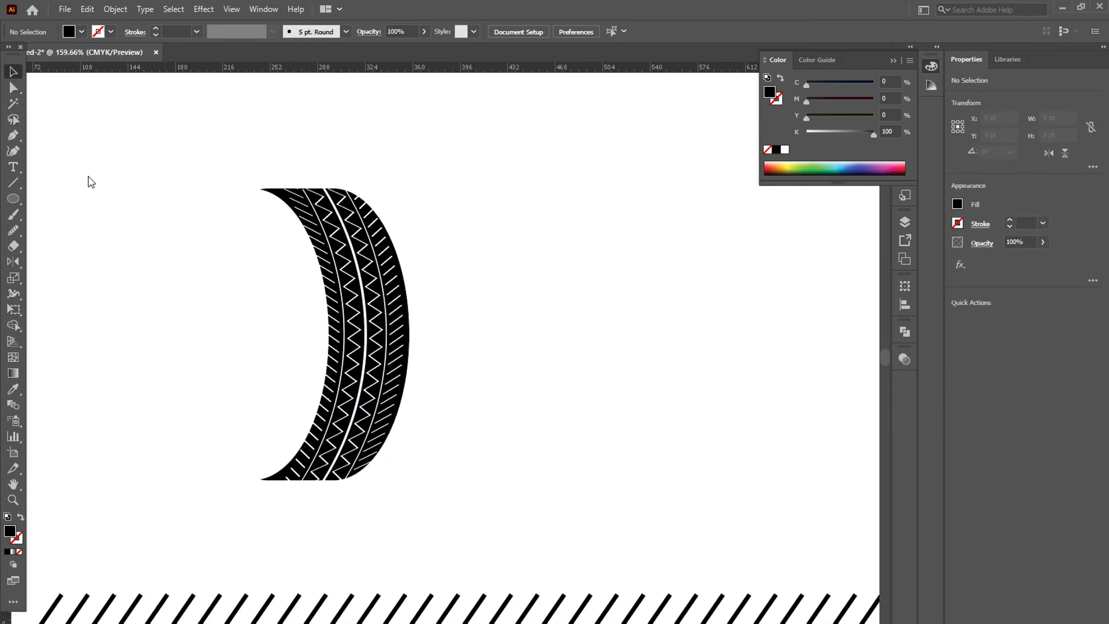
left_click_drag(337, 316, 354, 301)
left_click(242, 260)
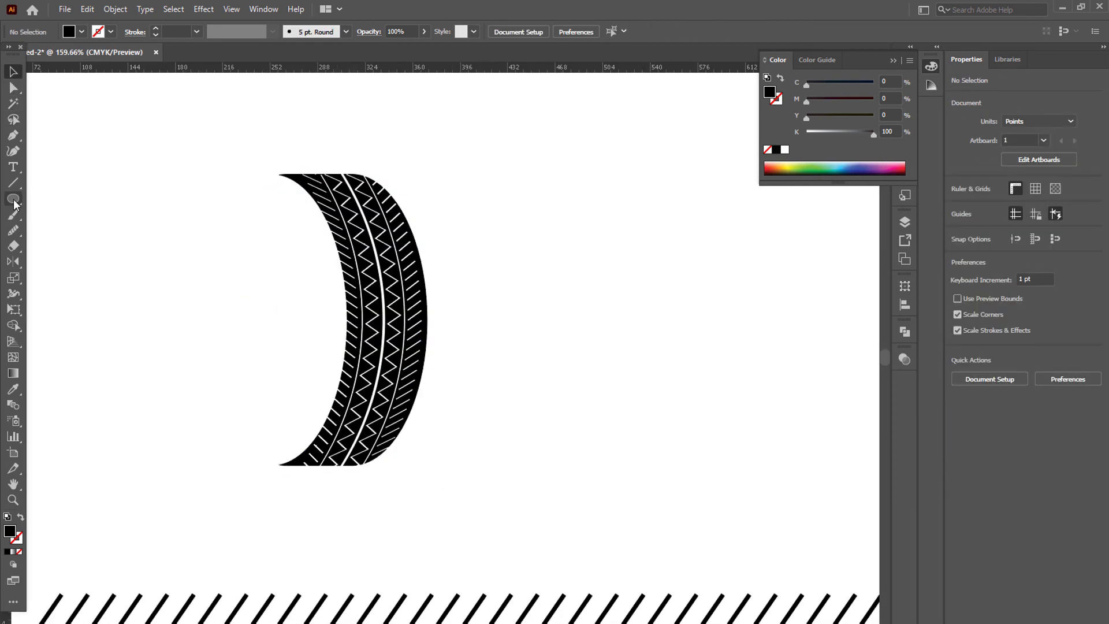
left_click(12, 198)
mouse_move(220, 174)
left_mouse_down()
mouse_move(255, 424)
mouse_move(322, 453)
left_mouse_up()
left_click(13, 71)
left_click(166, 286)
key("ctrl+z")
key("ctrl+z")
Draw a black ellipse about 92 pt wide and fit it inside the inner curve of the tread crescent
right_click(12, 198)
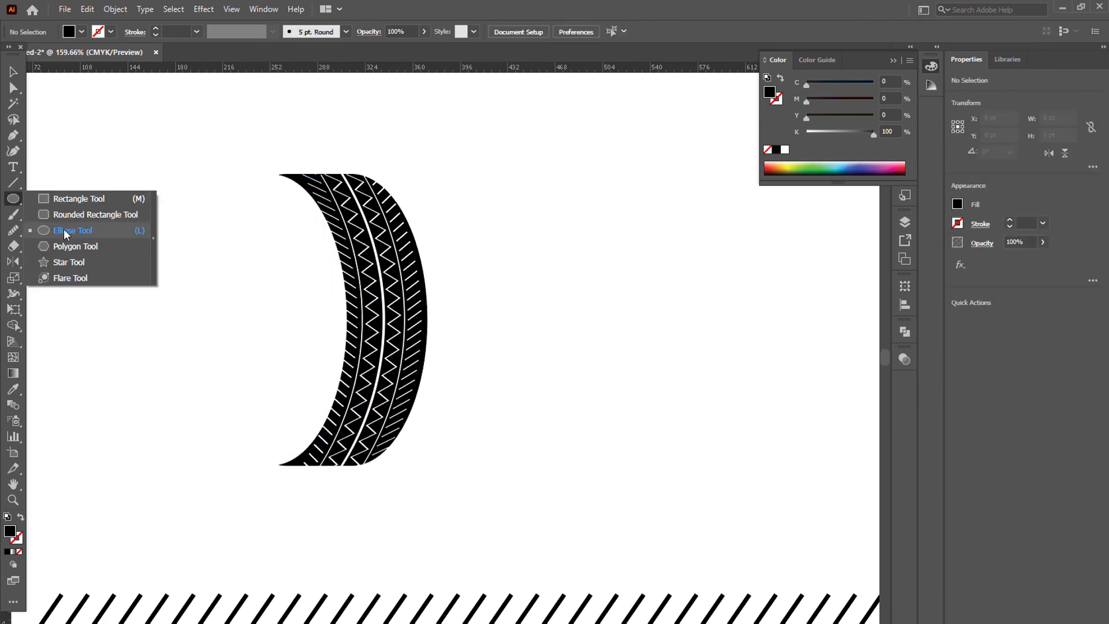
left_click(65, 232)
mouse_move(204, 183)
left_mouse_down()
mouse_move(302, 450)
mouse_move(322, 453)
left_mouse_up()
left_click(13, 72)
left_click_drag(245, 289, 217, 320)
Stretch the black ellipse to about 210 pt high, leaving an even white gap to the tread
left_click_drag(279, 185, 277, 177)
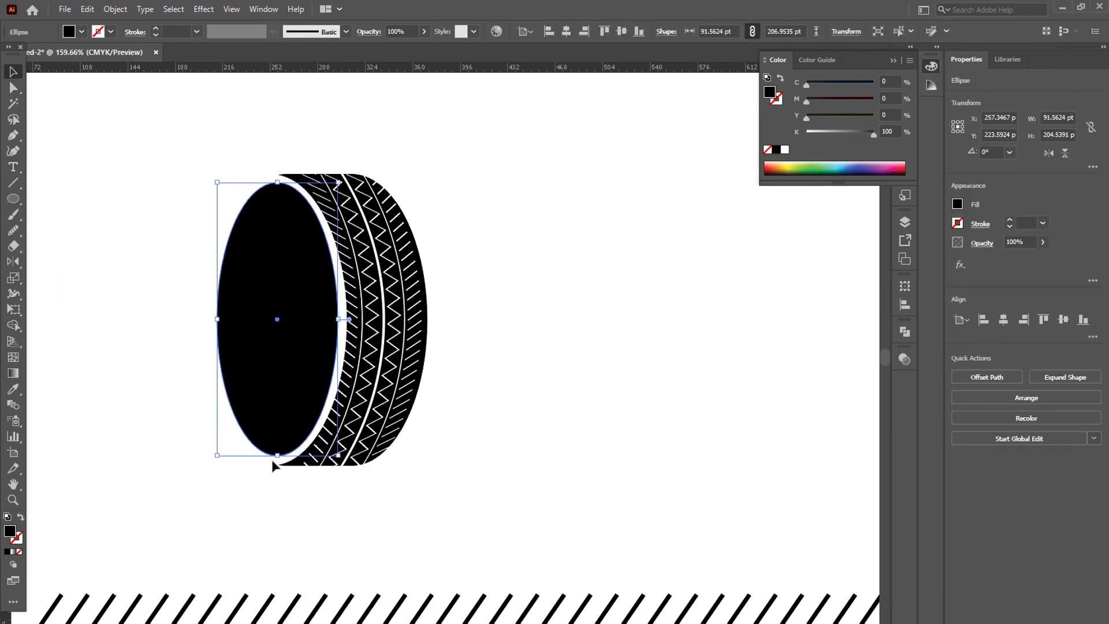
left_click_drag(278, 456, 277, 459)
left_click_drag(339, 318, 338, 318)
left_click_drag(278, 177, 277, 182)
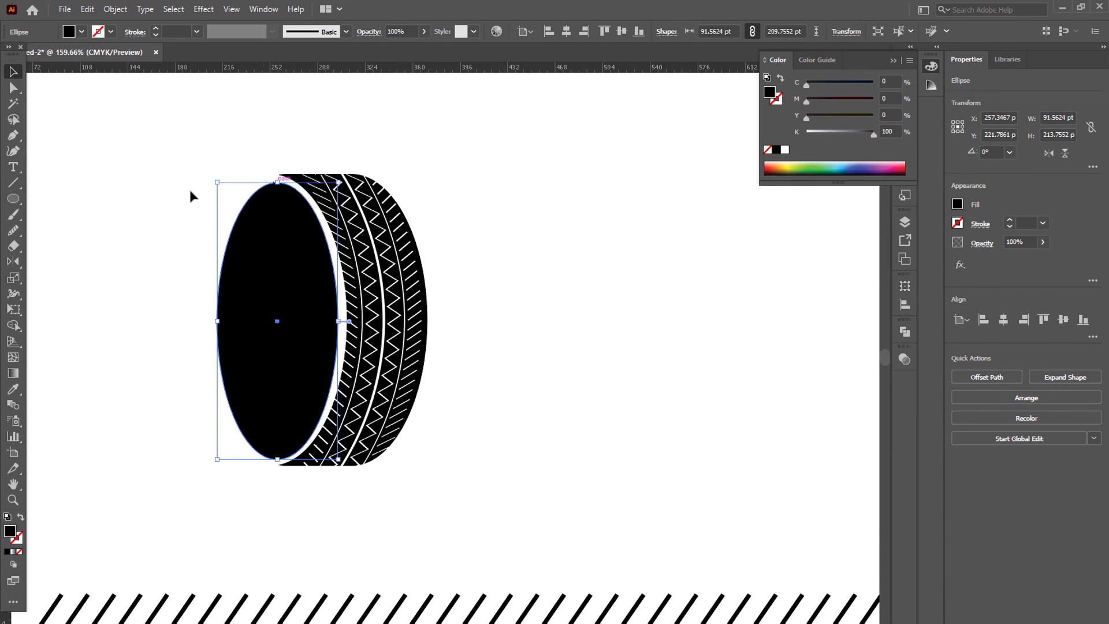
left_click(191, 195)
Duplicate the black ellipse to the left of the tire and shrink the copy to about 105 pt high
left_click_drag(311, 354, 182, 363)
left_click_drag(208, 469, 148, 331)
left_click(163, 338)
Duplicate the small ellipse, shrink the copy to about 29 by 65 pt and fill it with 70% black grey
left_click_drag(130, 289, 181, 447)
left_click(193, 478)
left_click_drag(206, 514, 140, 441)
left_click(81, 31)
left_click(46, 86)
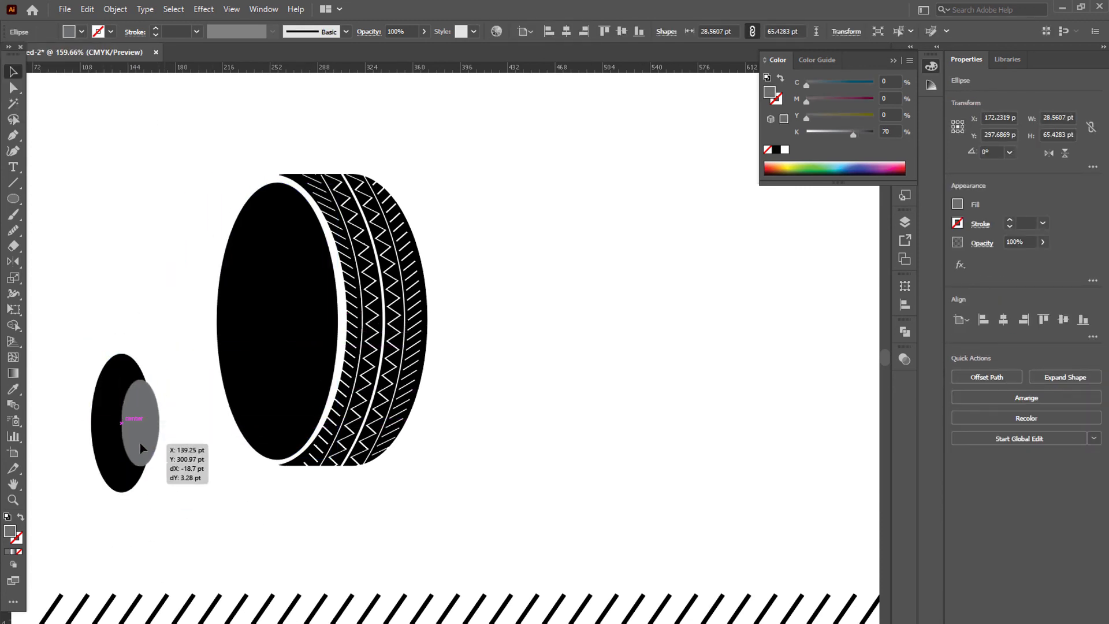
Subtract the grey ellipse from the right side of the small black ellipse and position the resulting C shape on the large ellipse
left_click(185, 359)
left_click_drag(185, 358, 281, 371)
left_click(984, 378)
left_click(185, 497)
key("Left")
key("Left")
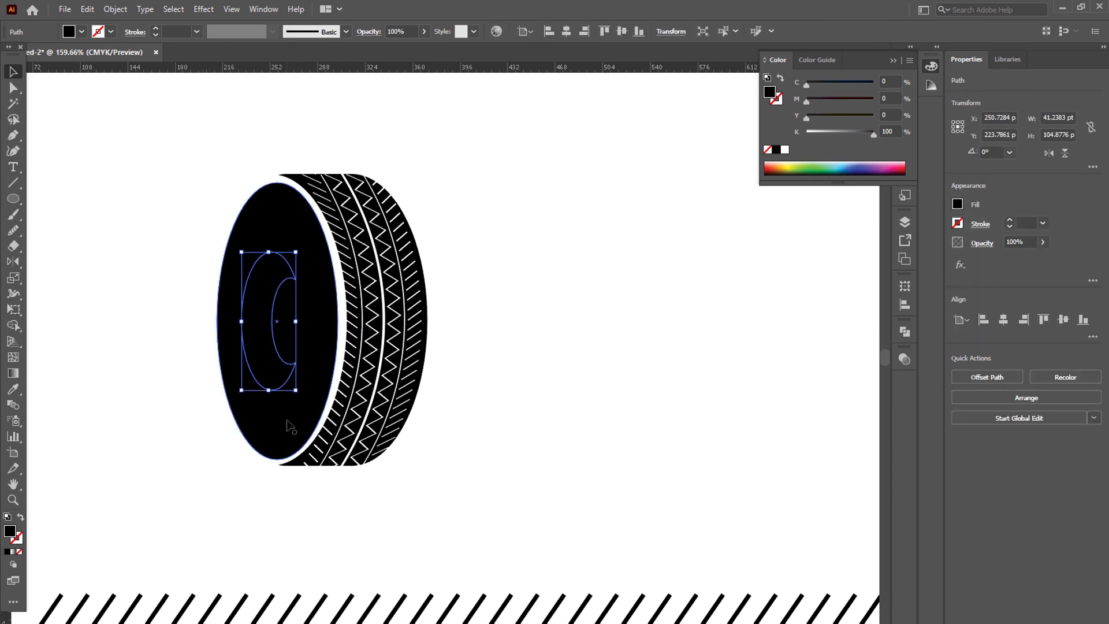
Cut the C shape out of the large black ellipse to form the wheel's hub opening
left_click(290, 426, "shift")
left_click(981, 378)
left_click(552, 390)
Enlarge the whole tire slightly and move it up and to the right
left_click_drag(192, 166, 432, 469)
left_click_drag(428, 466, 442, 486)
left_click_drag(318, 375, 345, 348)
left_click(180, 346)
Draw a thin pointed black streak with the Pen tool, tapering left from the base of the tire tread
key("p")
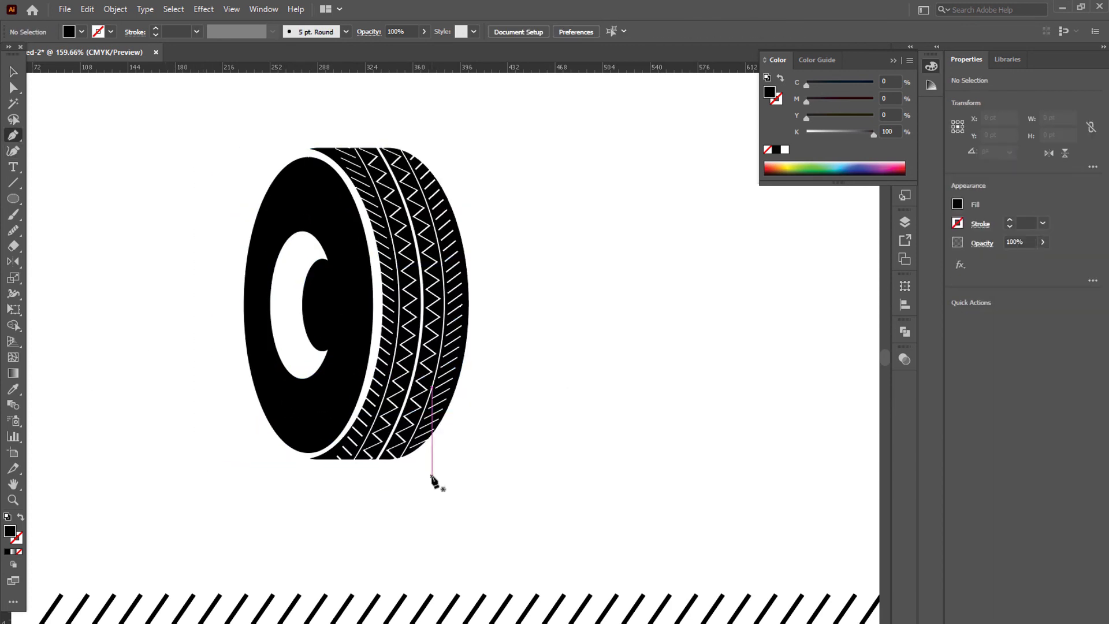
left_click(393, 459)
left_click(209, 459)
left_click(325, 455)
left_click(13, 72)
left_click(131, 186)
Draw another thin pointed black streak with the Pen tool, tapering left from the bottom of the tire's side ellipse
left_click(13, 136)
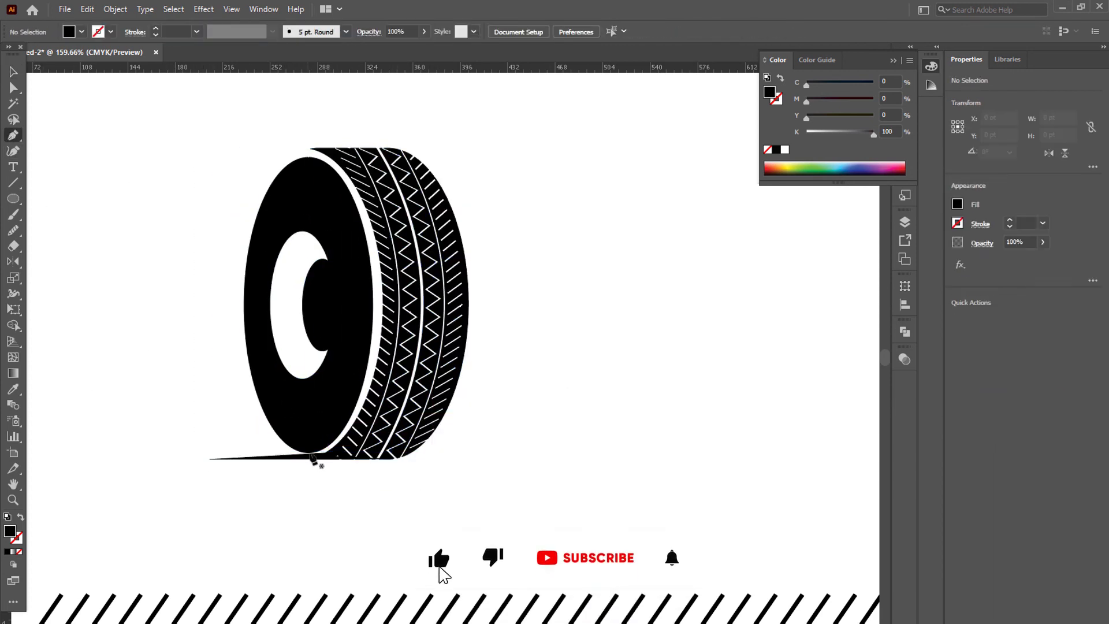
left_click(13, 500)
left_click_drag(292, 437, 370, 438)
left_click(14, 135)
left_click(334, 470)
left_click(54, 470)
left_click(334, 459)
left_click(335, 469)
left_click(13, 72)
left_click(133, 369)
Extend the tip of the lower streak further left, slightly past the upper streak's tip
left_click(13, 88)
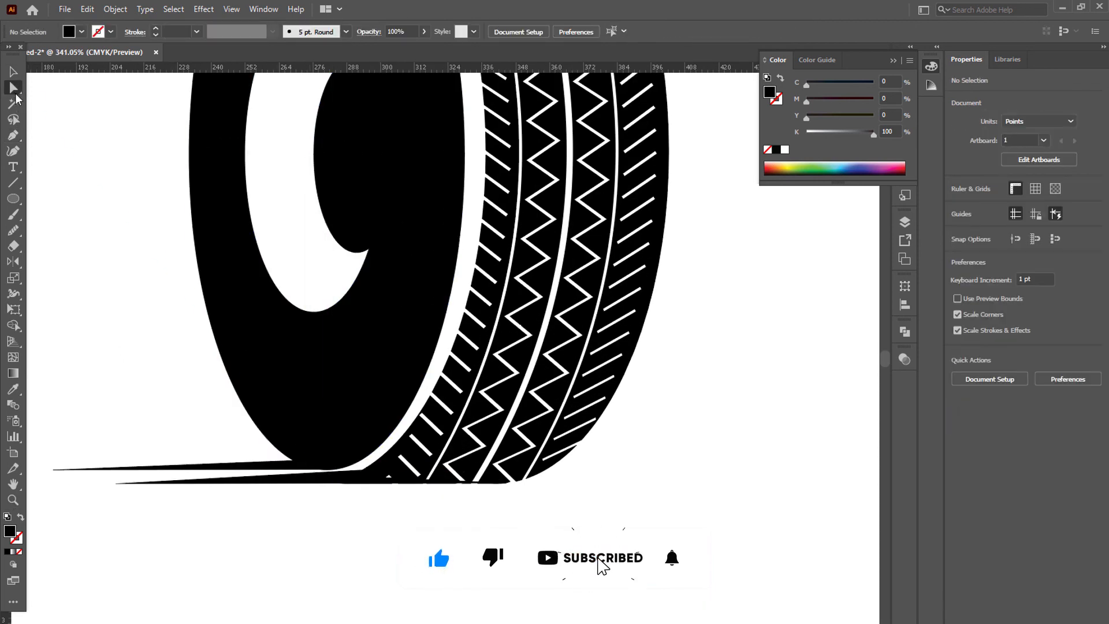
left_click_drag(116, 484, 53, 481)
left_click(172, 519)
key("v")
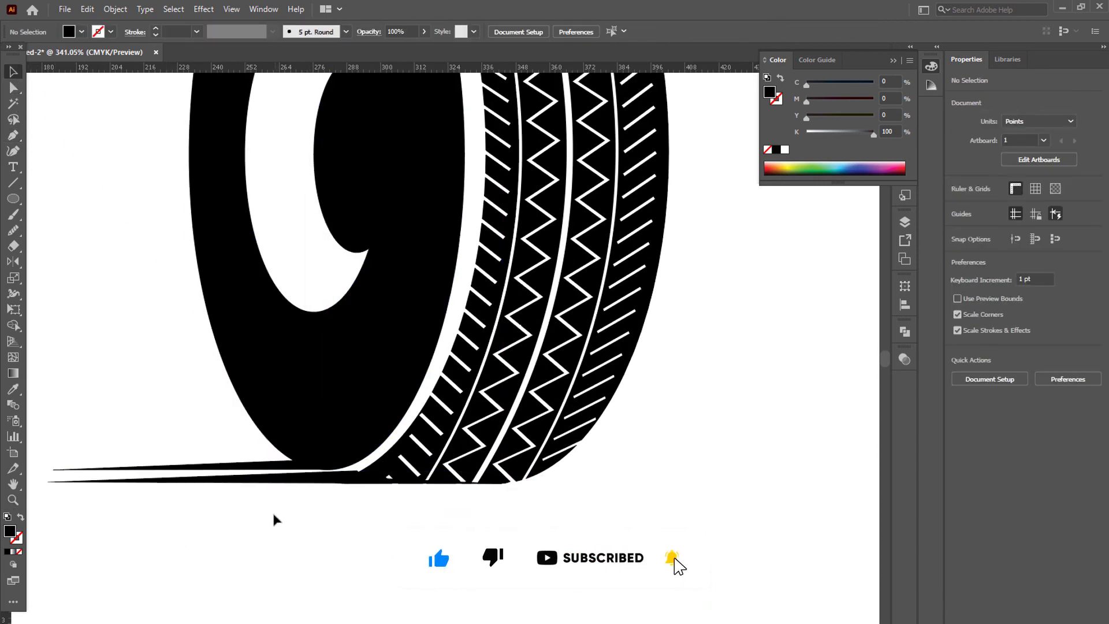
Delete the lower streak and redraw it with the Pen tool as a longer thin point tapering left from the tread's base
left_click(307, 484)
key("Delete")
left_click(13, 135)
left_click(503, 483)
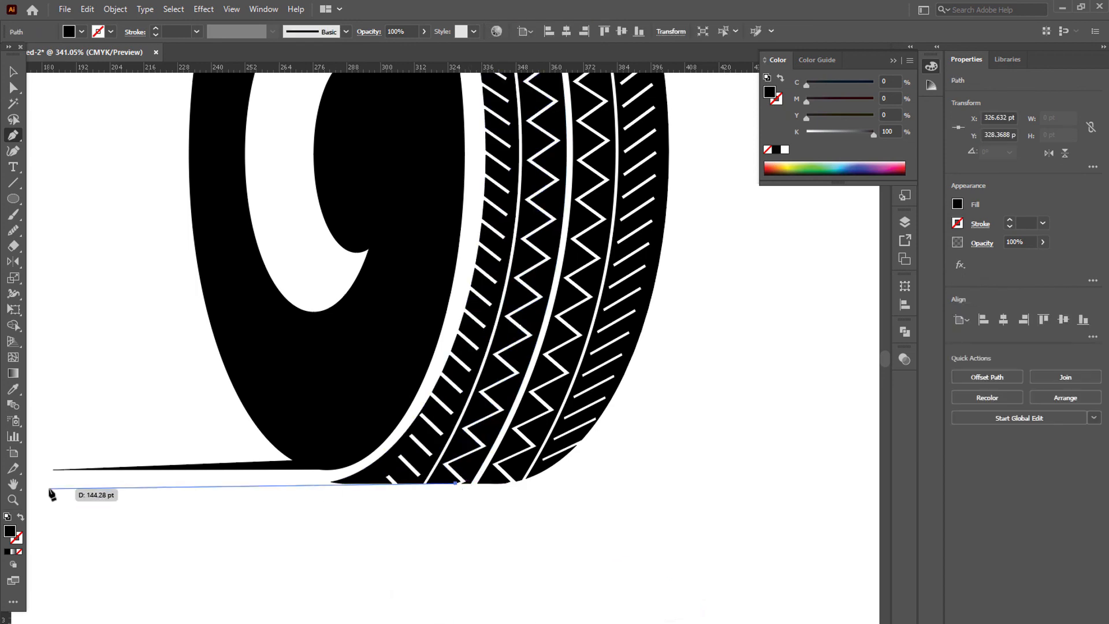
left_click(38, 484)
left_click(369, 473)
left_click(503, 483)
left_click(13, 72)
left_click(116, 347)
Move the flat line pattern down off the artboard
left_click(14, 500)
left_click_drag(272, 547, 245, 558)
left_click(13, 72)
left_click_drag(245, 358, 755, 571)
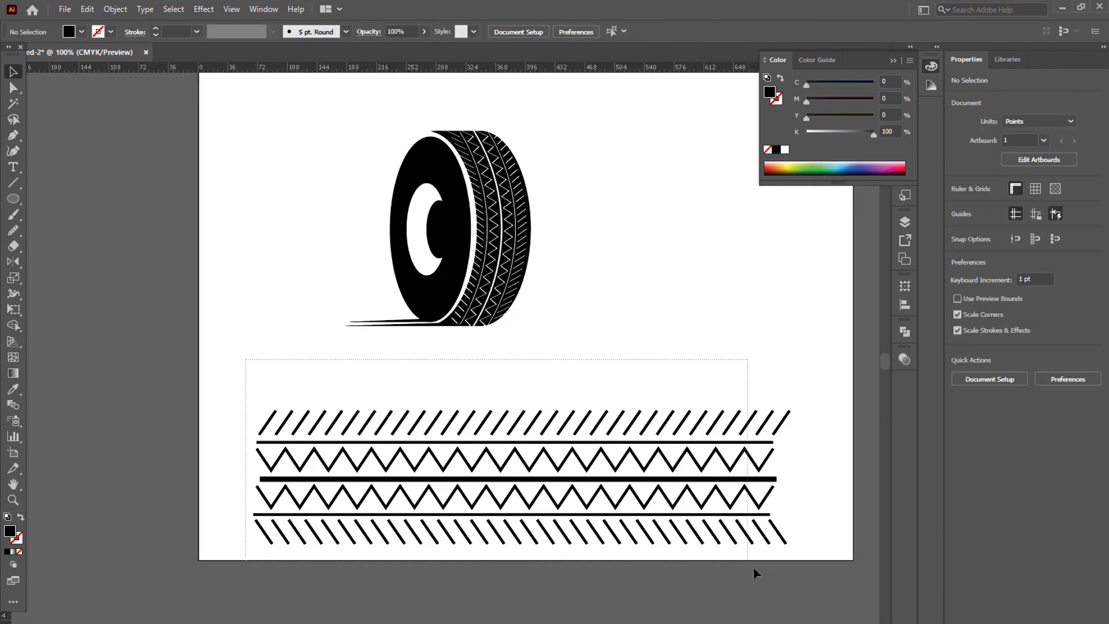
left_click_drag(519, 428, 456, 617)
Group the tire with its streaks, scale the group down and place it near the artboard's center
left_click_drag(311, 198, 541, 398)
key("ctrl+g")
left_click_drag(531, 390, 507, 370)
left_click_drag(442, 289, 510, 332)
left_click(659, 350)
Add the text "AutoShop", enlarge it to about 80 px and place it directly below the tire
left_click(13, 167)
left_click(367, 505)
type("Auto")
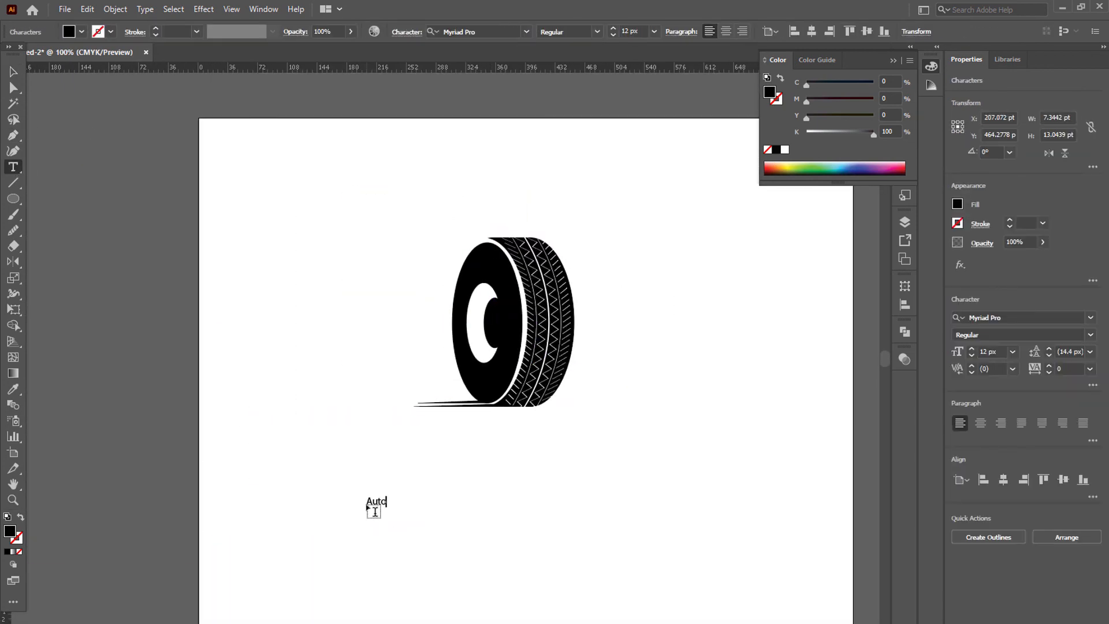
left_click(13, 72)
left_click_drag(409, 507, 636, 592)
left_click_drag(506, 535, 508, 465)
Search the fonts for "mon" and set the AutoShop text in a bold geometric sans-serif typeface
left_click(1005, 318)
type("mon")
key("Return")
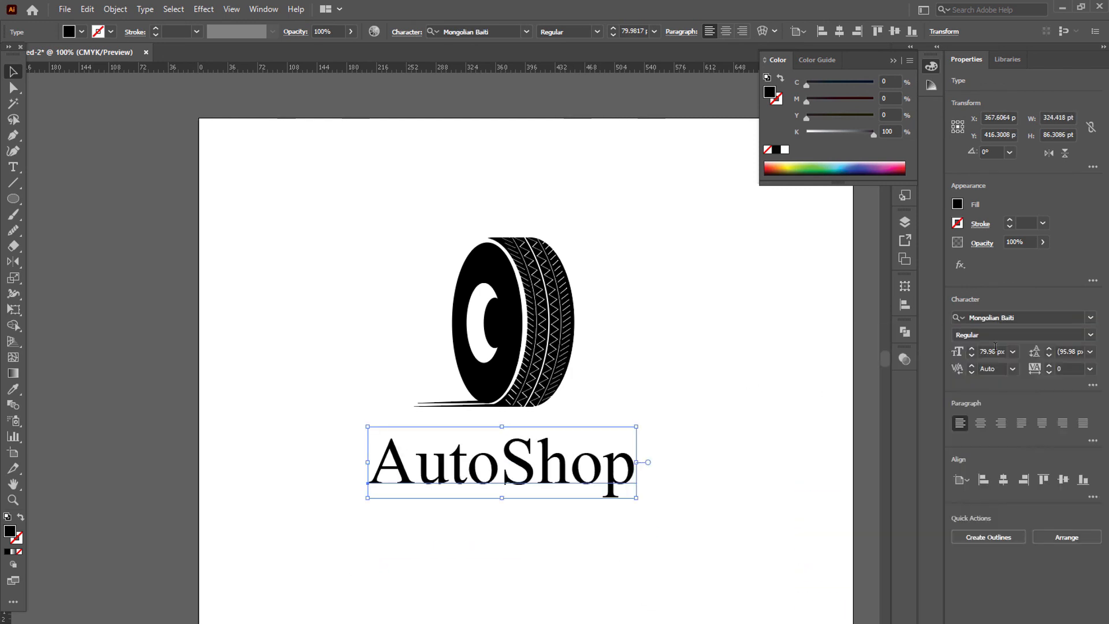
left_click(1005, 317)
type("mon")
left_click(844, 447)
left_click(594, 532)
Position the tire just above the AutoShop text and center the logo horizontally on the artboard
key("ctrl+a")
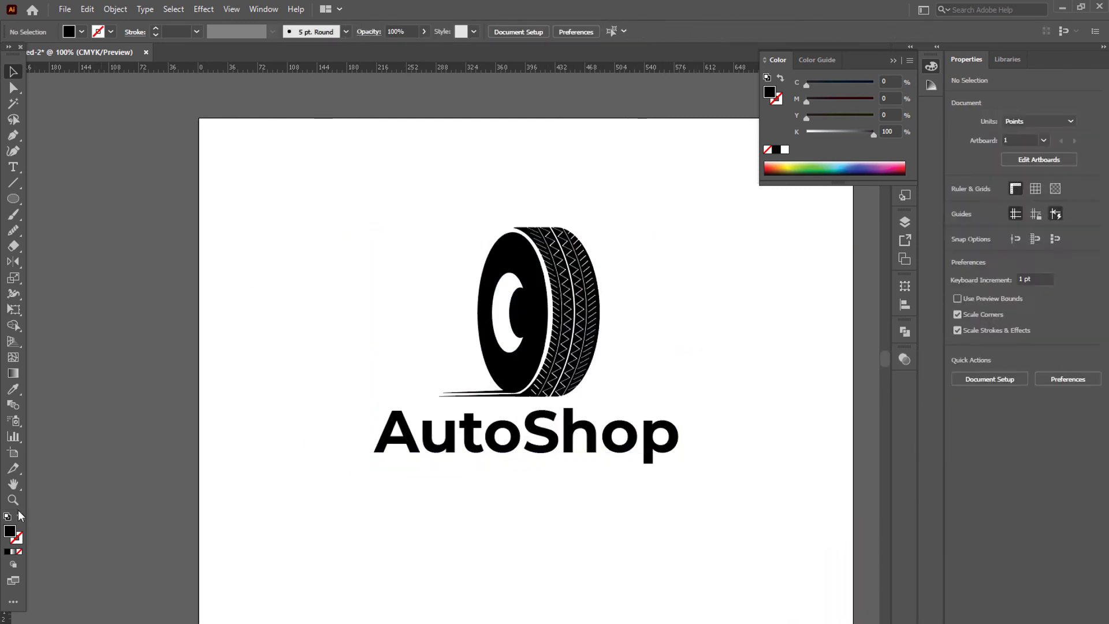
key("ctrl+0")
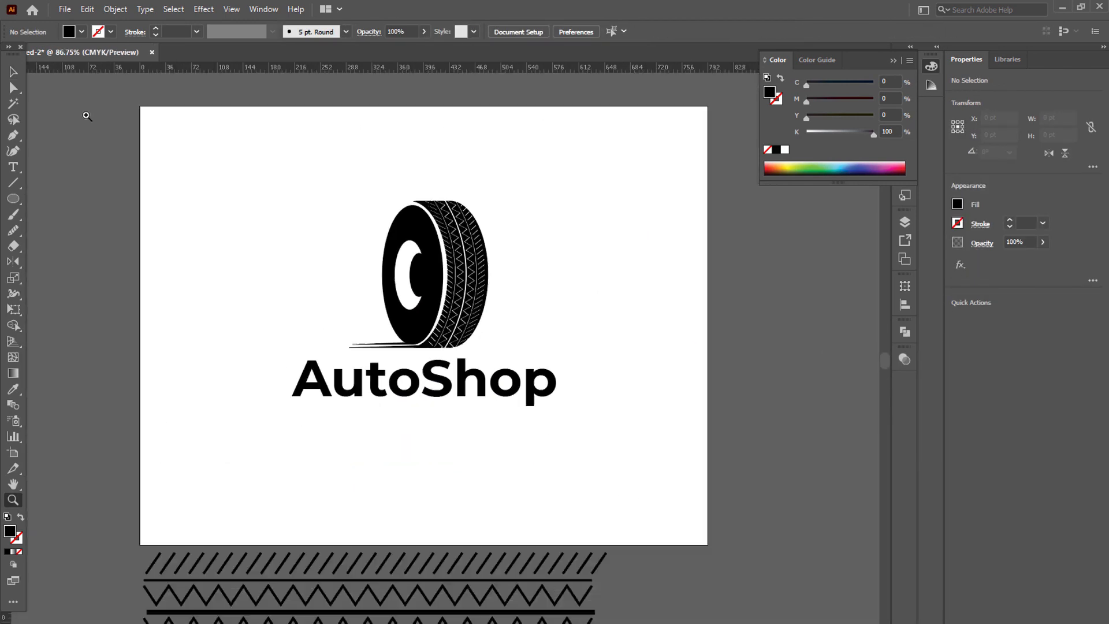
scroll(251, 426, "up", 1)
key("ctrl+a")
left_click(554, 518)
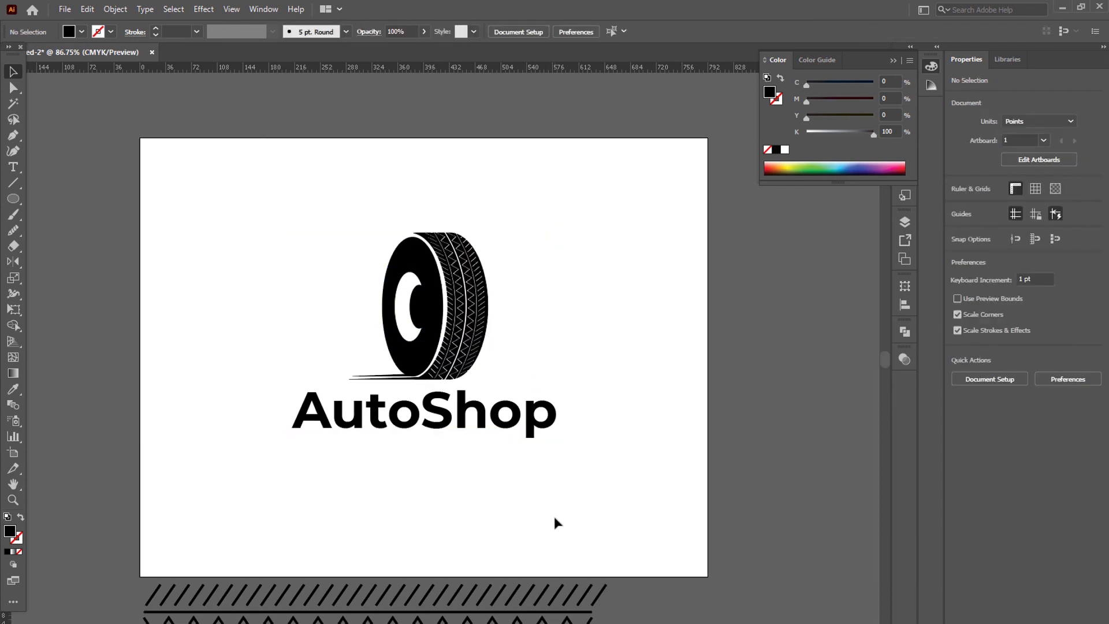